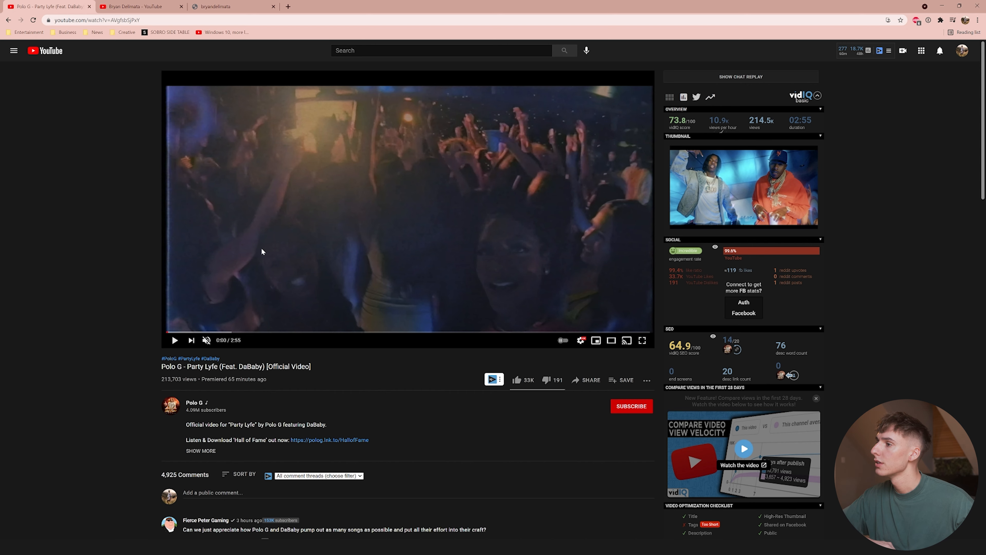
Step: Play the Polo G "Party Lyfe" music video and pause around 1:14 to examine the club shot of the two performers
{"action": "left_click", "coordinate": [316, 224]}
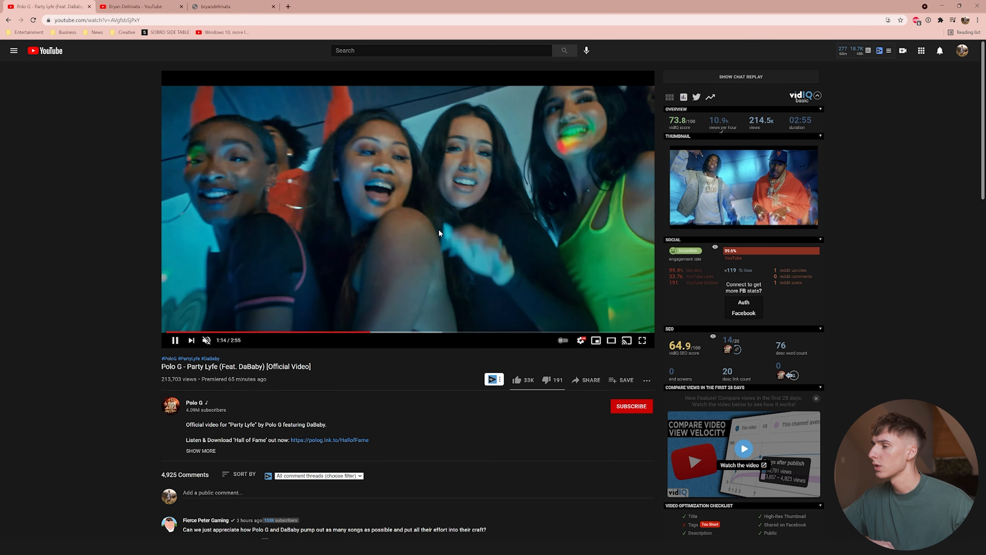
{"action": "left_click", "coordinate": [434, 199]}
{"action": "left_click", "coordinate": [368, 333]}
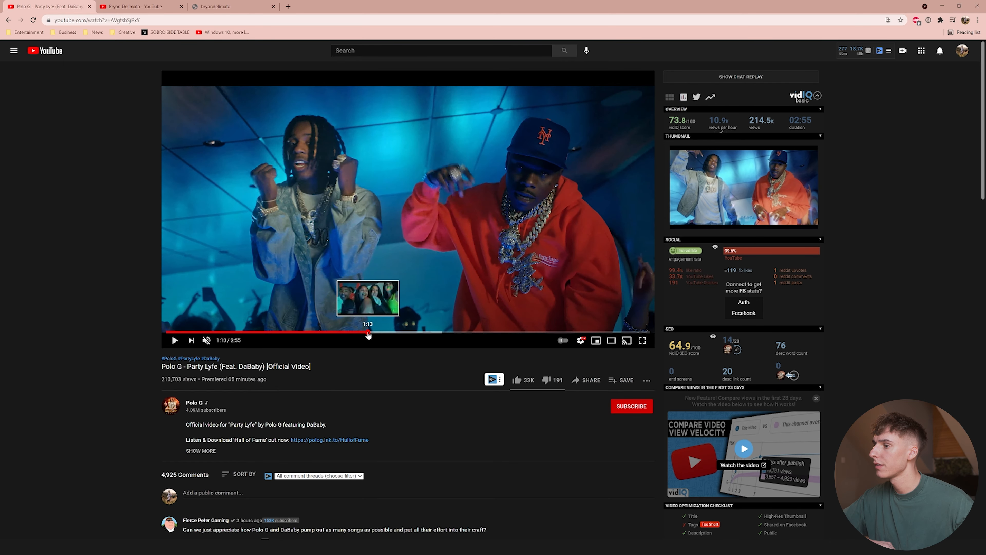
{"action": "left_click", "coordinate": [382, 245]}
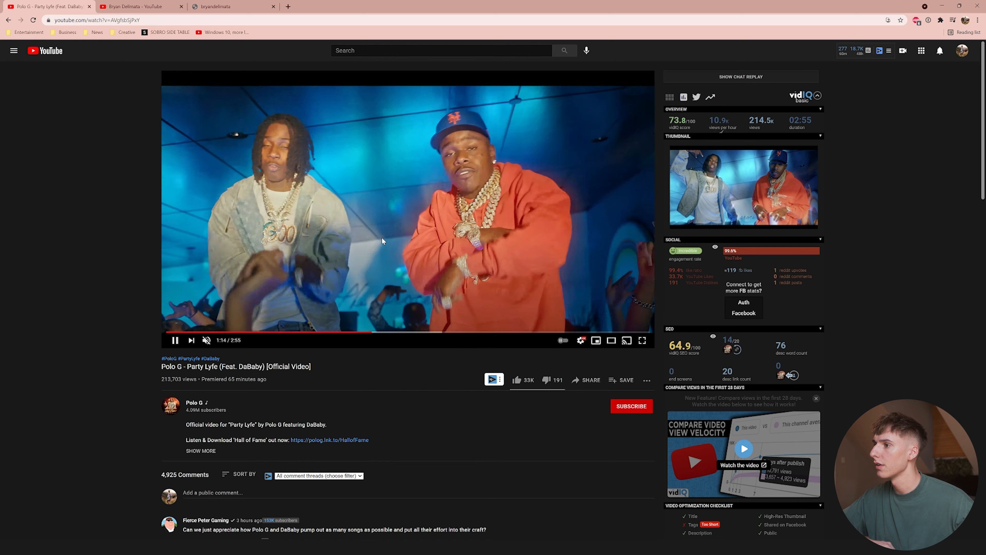
{"action": "left_click", "coordinate": [410, 239]}
{"action": "key", "text": "Left"}
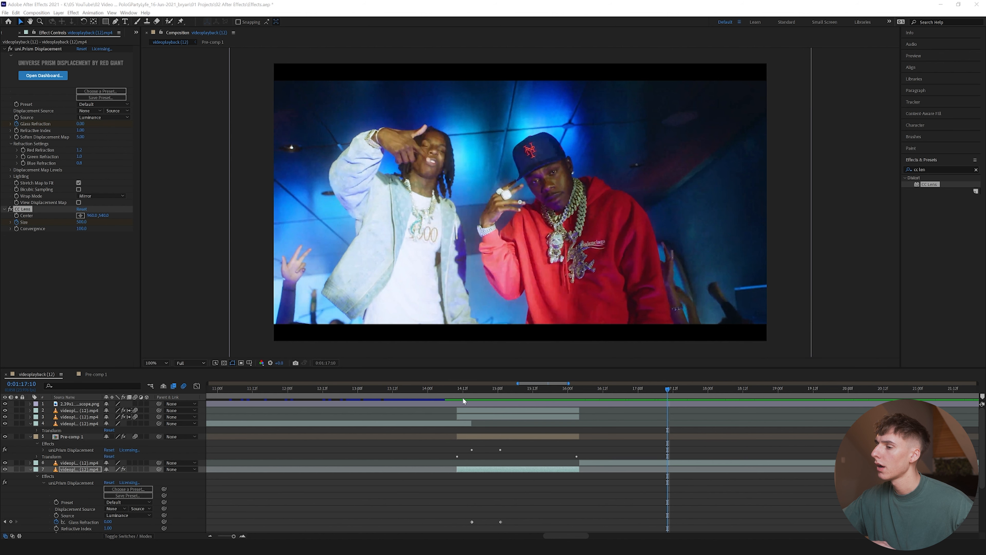
Step: Switch to After Effects and preview the existing effects composition in the seconds leading up to 0:01:14:03
{"action": "left_click", "coordinate": [437, 389]}
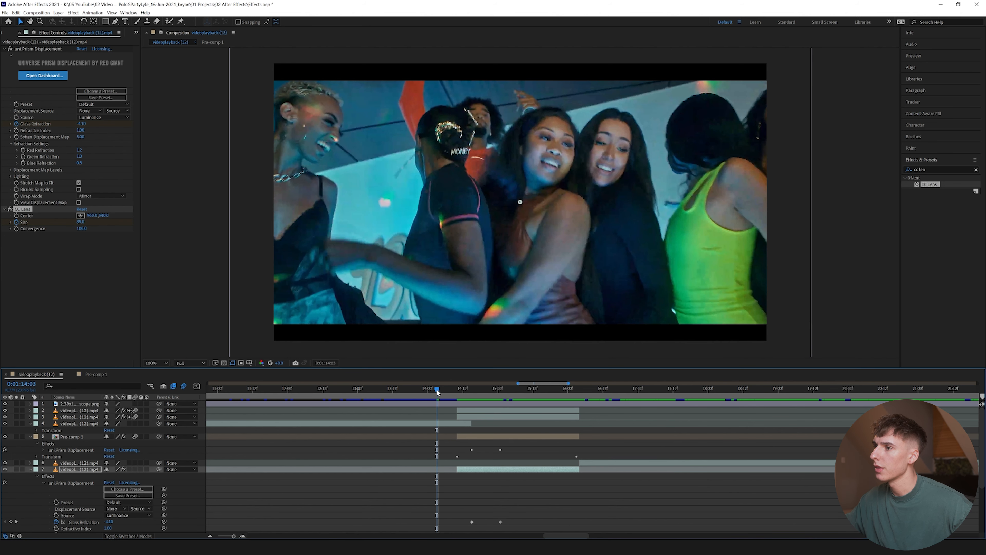
{"action": "left_click_drag", "start_coordinate": [437, 389], "coordinate": [396, 389]}
{"action": "key", "text": "space"}
{"action": "key", "text": "space"}
{"action": "mouse_move", "coordinate": [555, 535]}
{"action": "left_mouse_down"}
{"action": "mouse_move", "coordinate": [343, 521]}
{"action": "mouse_move", "coordinate": [546, 525]}
{"action": "left_mouse_up"}
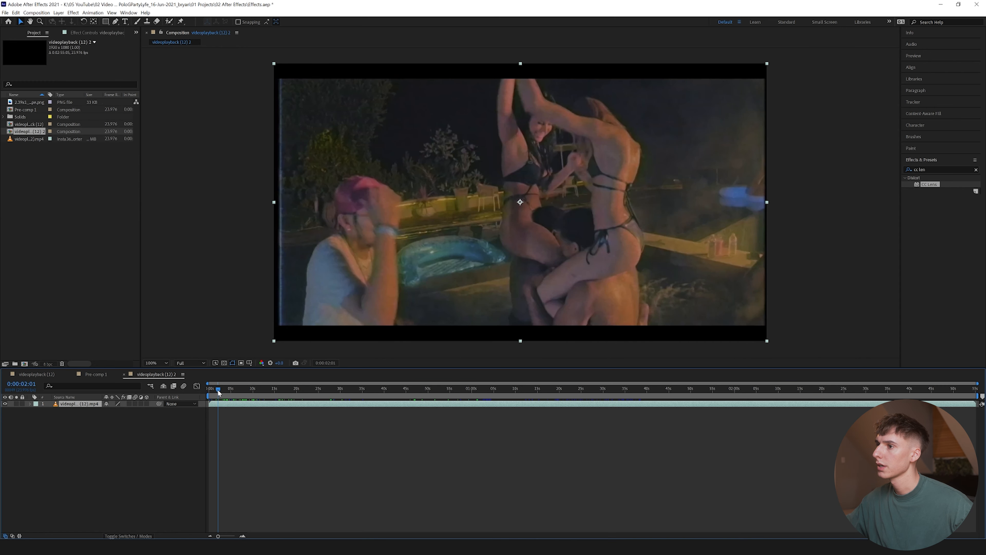
Step: Move to the pool shot at 0:00:08:06 and apply the uni.VHS effect to the video layer
{"action": "left_click_drag", "start_coordinate": [219, 391], "coordinate": [219, 393]}
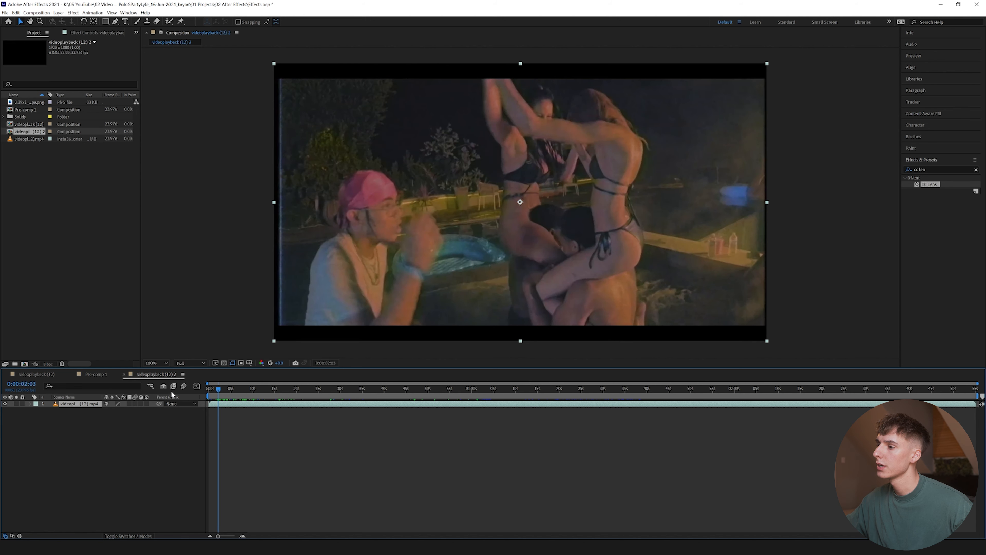
{"action": "left_click", "coordinate": [245, 389]}
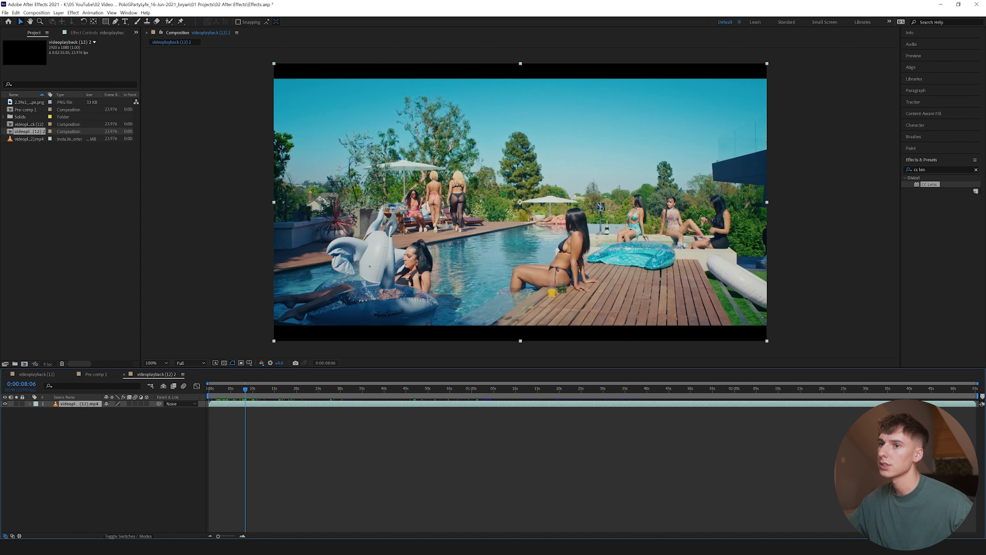
{"action": "left_click", "coordinate": [976, 169]}
{"action": "left_click", "coordinate": [942, 169]}
{"action": "type", "text": "uni."}
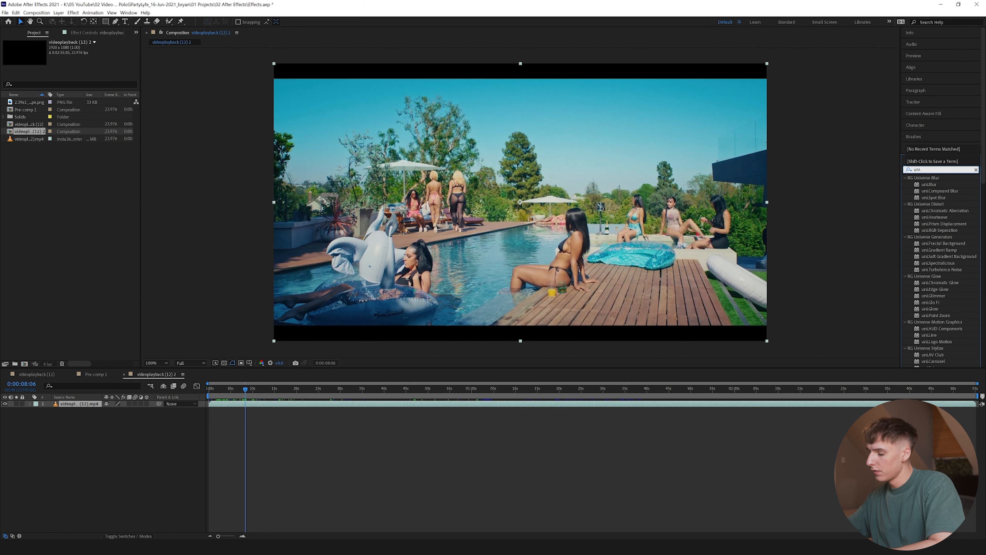
{"action": "type", "text": "vhs"}
{"action": "left_click_drag", "start_coordinate": [929, 184], "coordinate": [272, 403]}
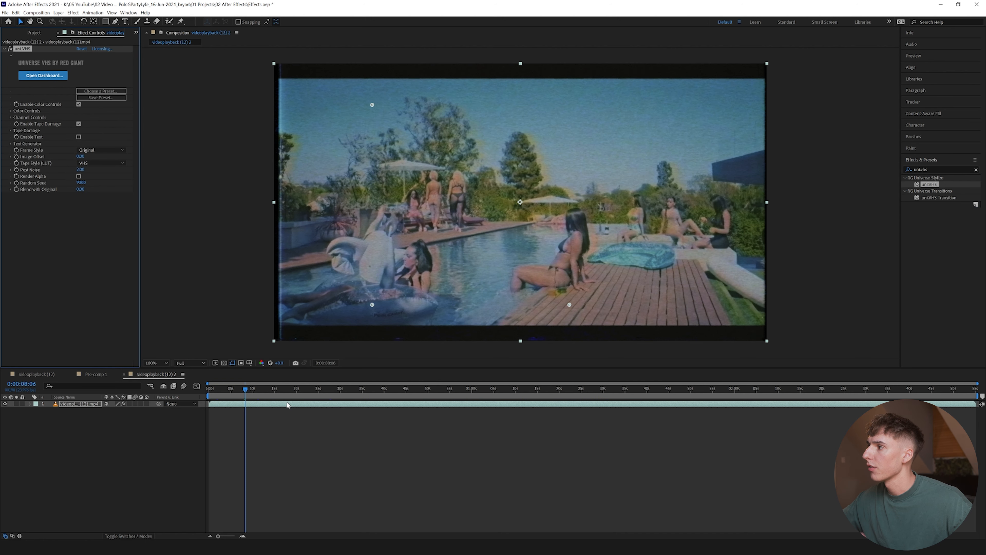
Step: Try the Bad VHS tape style in the uni.VHS effect and return it to VHS
{"action": "left_click", "coordinate": [100, 163]}
{"action": "left_click", "coordinate": [98, 178]}
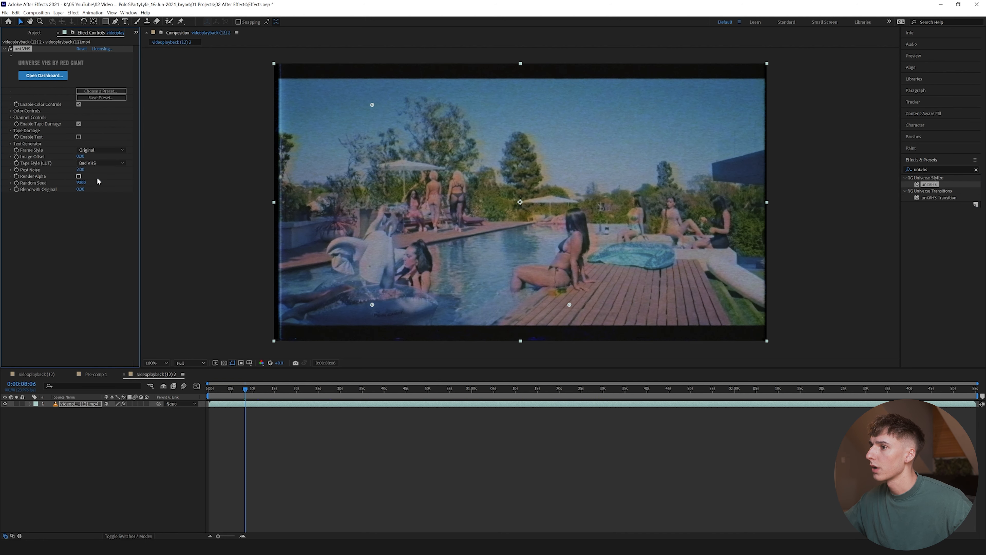
{"action": "left_click", "coordinate": [100, 163]}
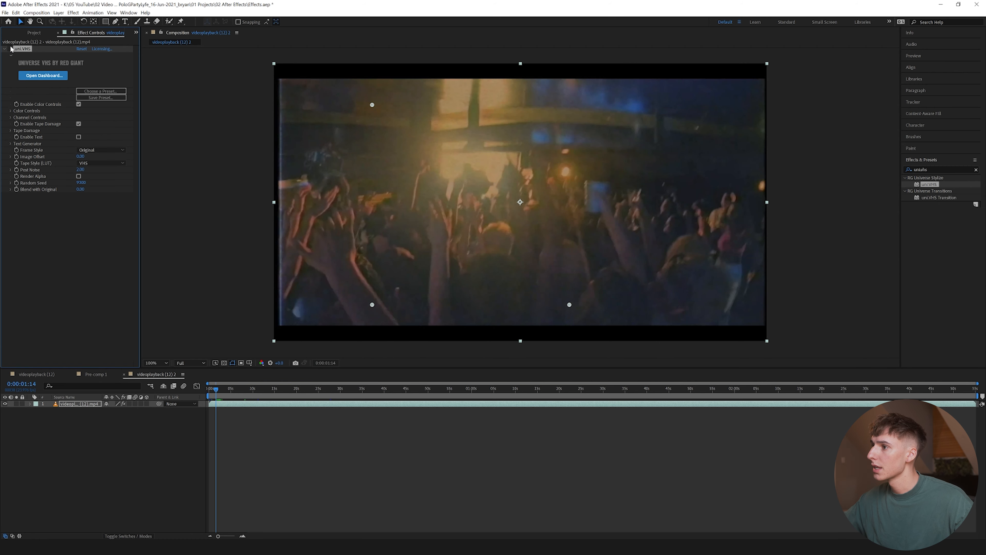
Step: Go to the crowd shot at 0:00:01:14 and toggle the uni.VHS effect to compare the footage
{"action": "left_click_drag", "start_coordinate": [242, 390], "coordinate": [233, 394]}
{"action": "left_click", "coordinate": [10, 49]}
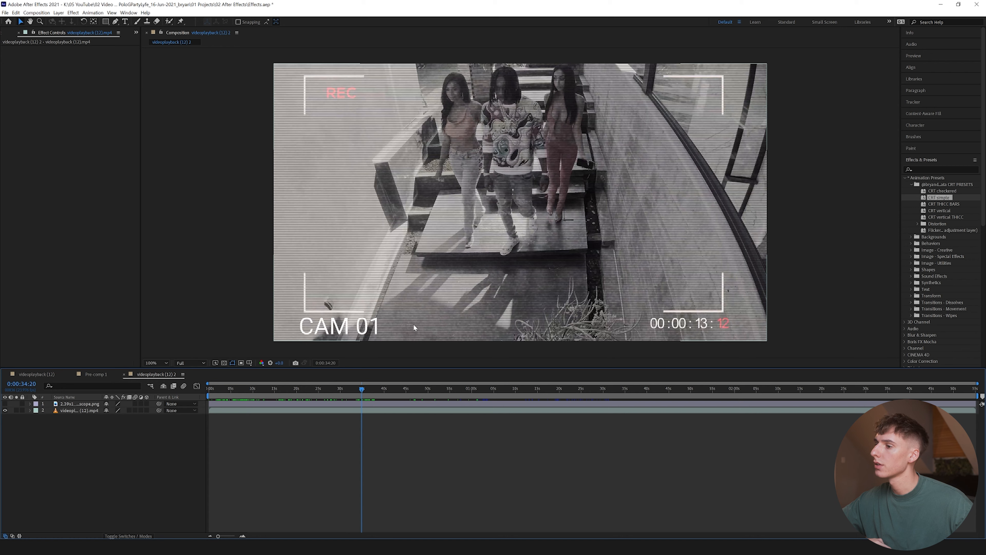
Step: Show the letterbox layer at 0:00:37:07 and apply the CRT simple preset to the video layer
{"action": "left_click_drag", "start_coordinate": [365, 390], "coordinate": [372, 390]}
{"action": "left_click", "coordinate": [5, 404]}
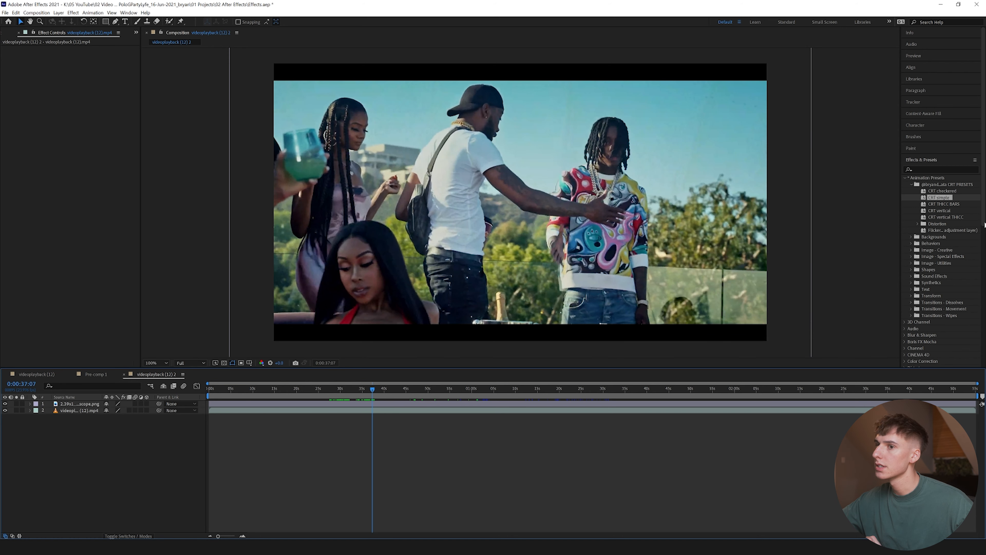
{"action": "left_click", "coordinate": [912, 185]}
{"action": "left_click", "coordinate": [911, 185]}
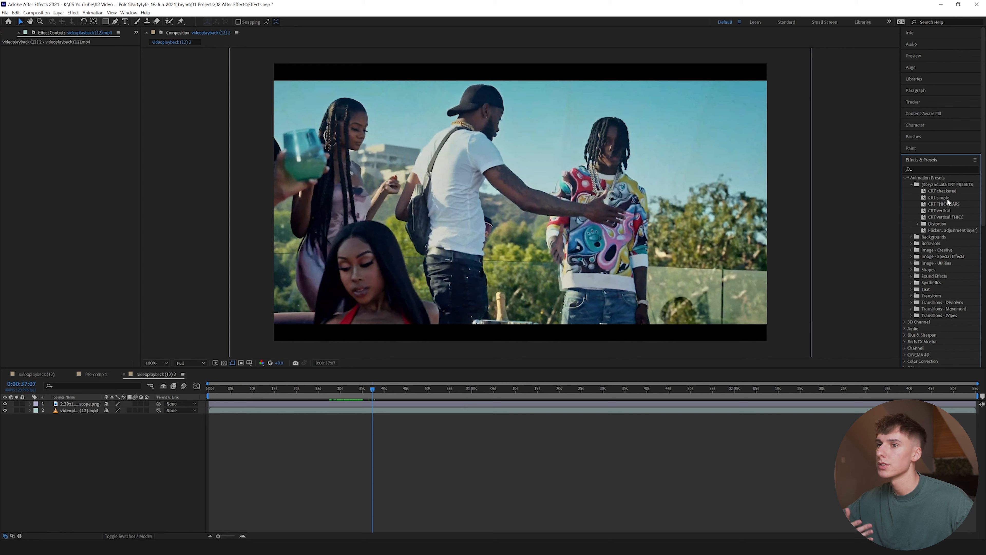
{"action": "double_click", "coordinate": [931, 199]}
{"action": "left_click_drag", "start_coordinate": [932, 198], "coordinate": [387, 411]}
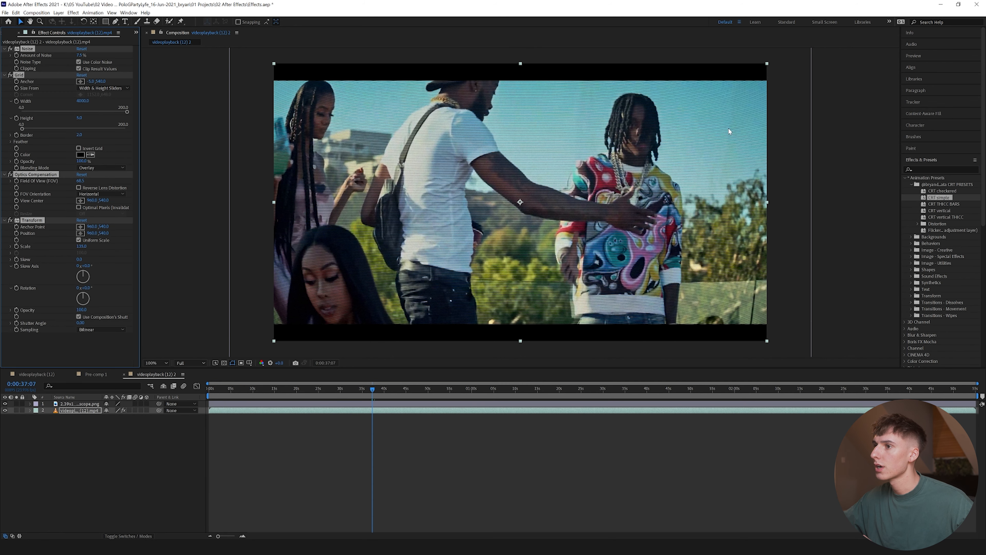
Step: Add the Tint effect to the video layer to make the CRT footage black and white
{"action": "left_click_drag", "start_coordinate": [933, 204], "coordinate": [35, 160]}
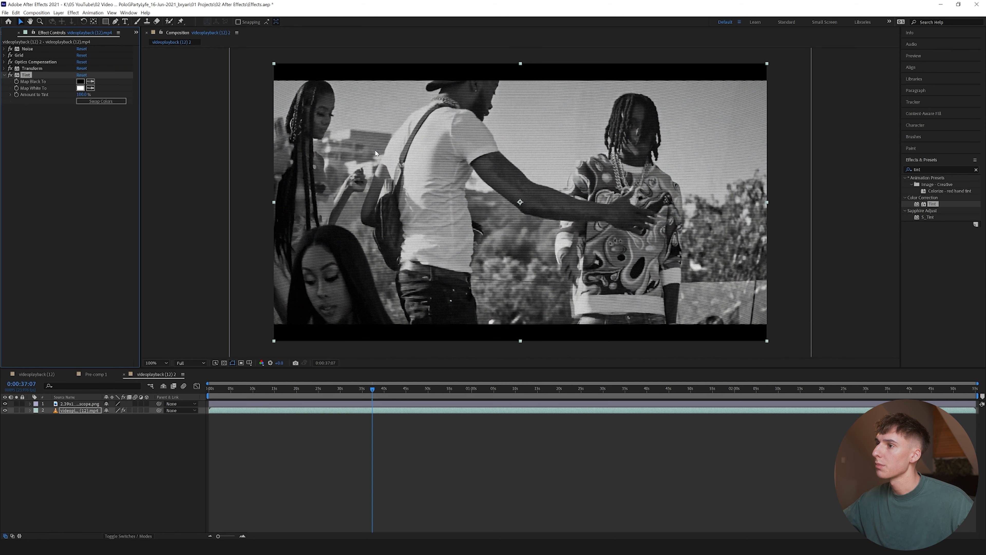
Step: Try green as the Tint effect's Map White To colour, and toggle the effect off and on to compare
{"action": "left_click", "coordinate": [81, 89]}
{"action": "left_click_drag", "start_coordinate": [680, 405], "coordinate": [808, 382]}
{"action": "left_click_drag", "start_coordinate": [725, 401], "coordinate": [729, 454]}
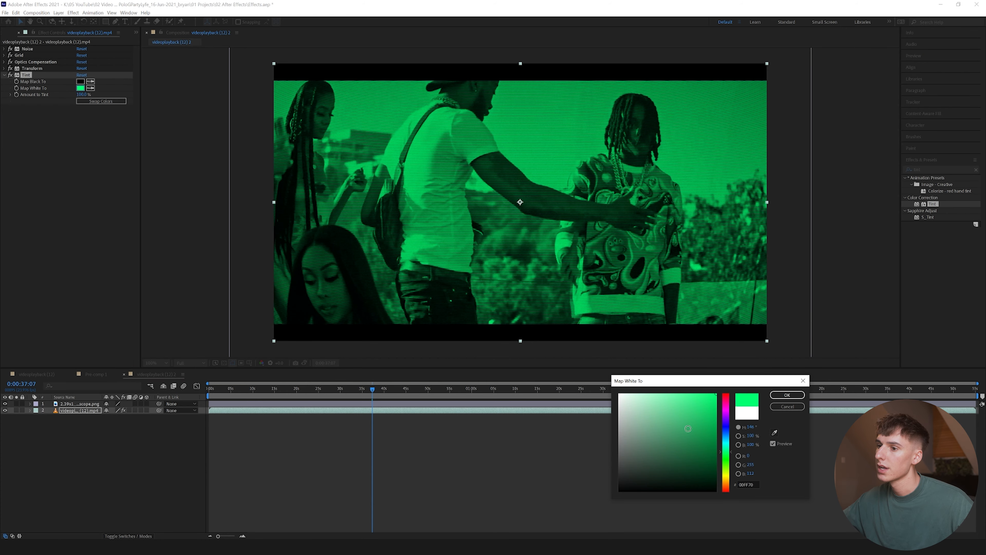
{"action": "left_click", "coordinate": [667, 393]}
{"action": "left_click", "coordinate": [788, 407]}
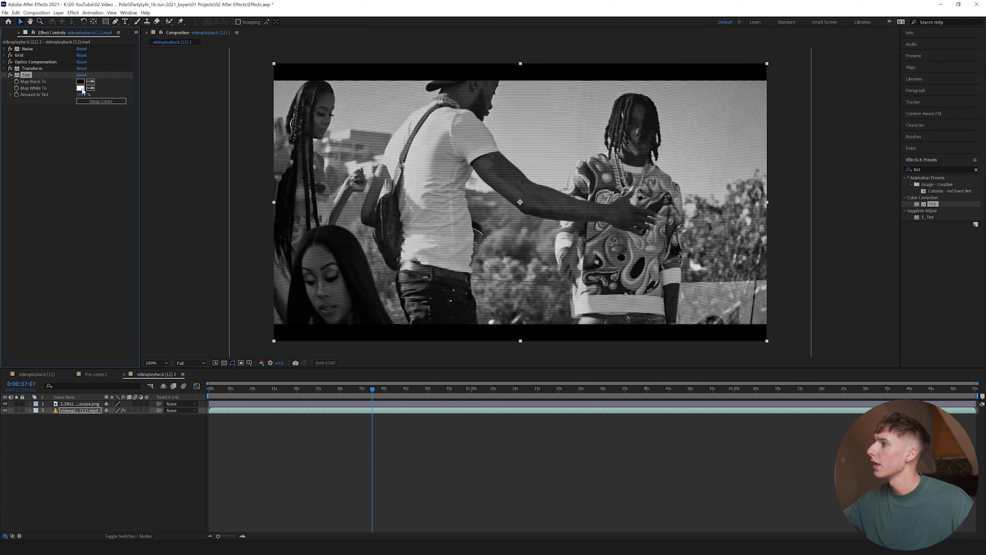
{"action": "left_click", "coordinate": [10, 75]}
{"action": "left_click", "coordinate": [11, 75]}
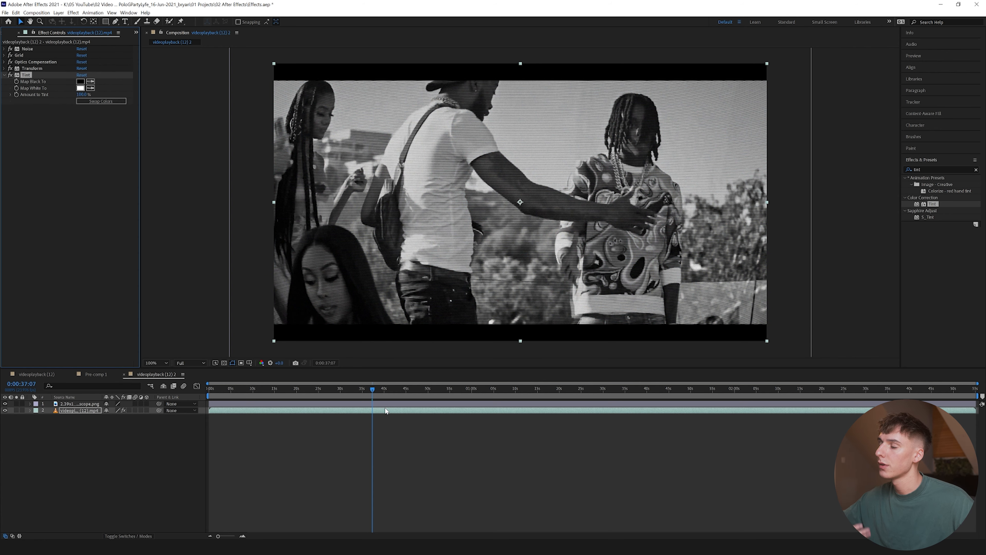
Step: Switch to the browser and view the Ultimate Texture Bundle's preview clips on the store page
{"action": "scroll", "coordinate": [417, 311], "scroll_direction": "down", "scroll_amount": 3}
{"action": "left_click", "coordinate": [305, 322]}
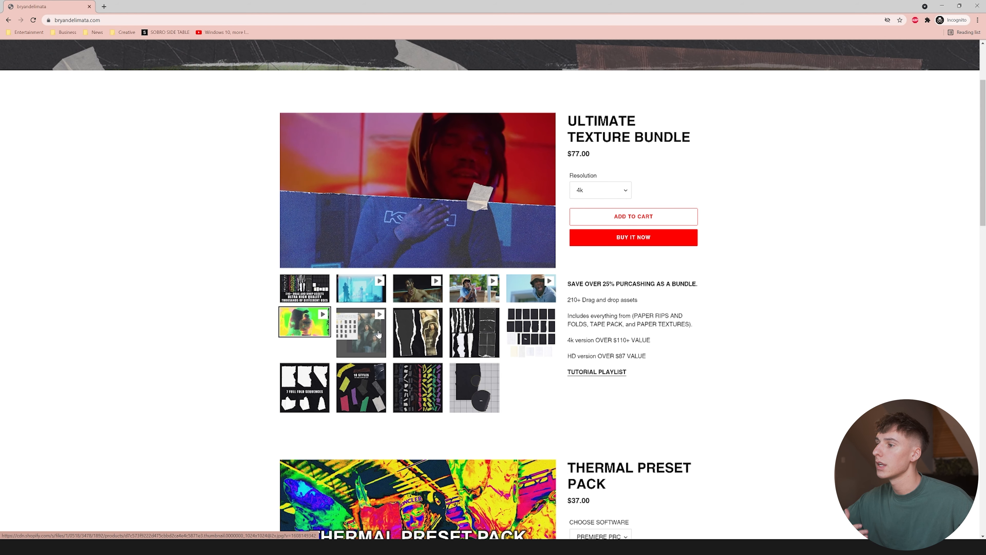
{"action": "left_click", "coordinate": [378, 333]}
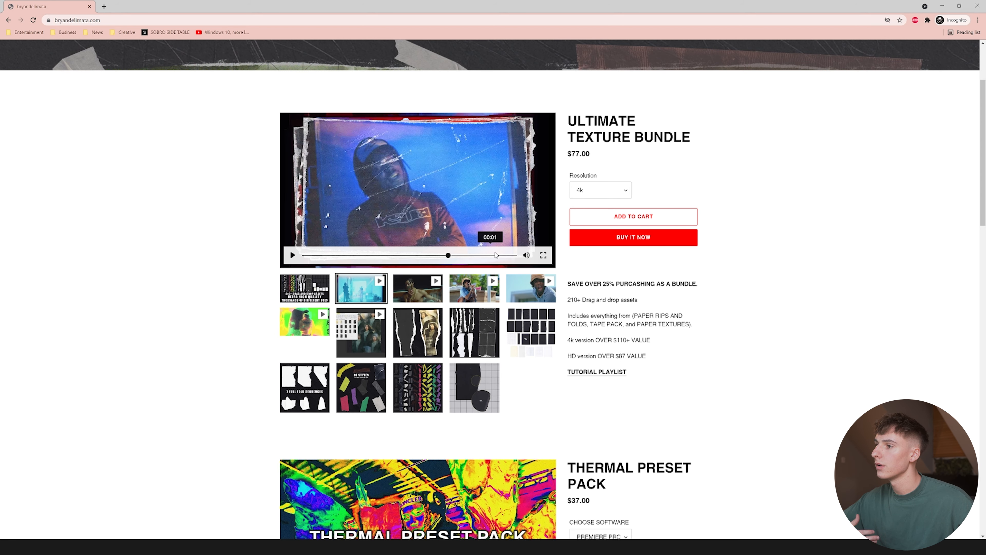
{"action": "scroll", "coordinate": [450, 291], "scroll_direction": "down", "scroll_amount": 3}
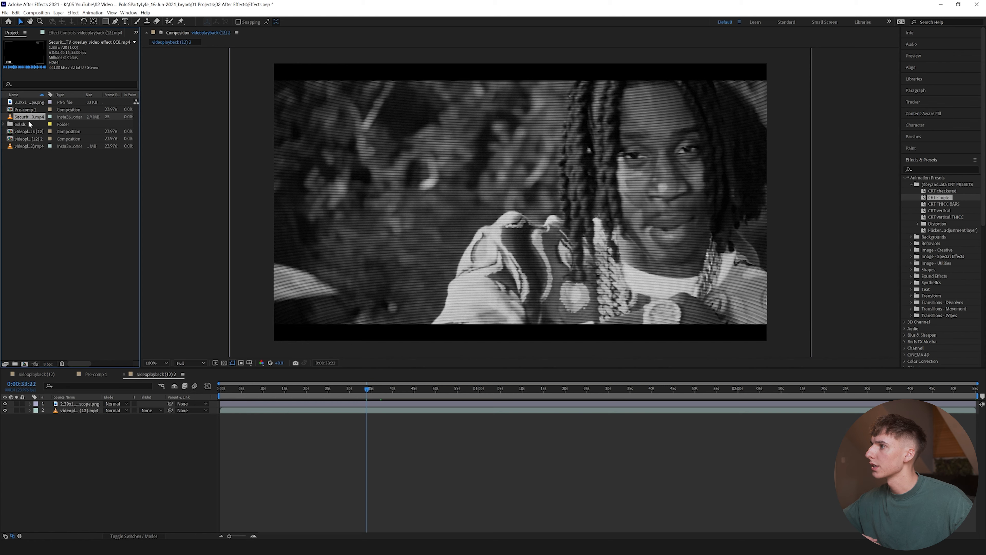
Step: Place the security camera overlay video between the letterbox and footage layers in After Effects, and scale it to about 134%
{"action": "left_click_drag", "start_coordinate": [28, 116], "coordinate": [336, 406]}
{"action": "key", "text": "s"}
{"action": "left_click_drag", "start_coordinate": [115, 416], "coordinate": [127, 416]}
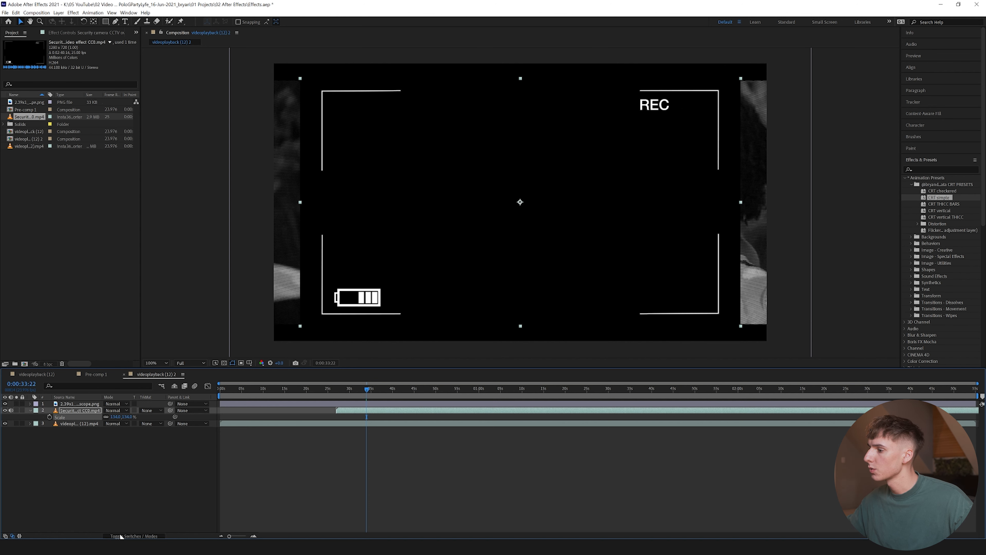
{"action": "left_click", "coordinate": [97, 437]}
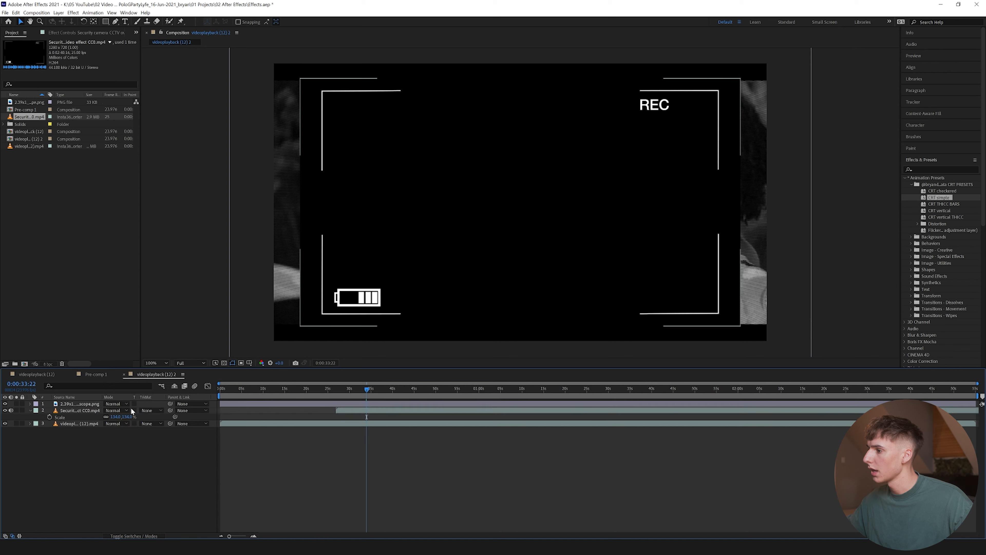
Step: Set the security camera overlay's blending mode to Screen and play back the result
{"action": "left_click", "coordinate": [122, 411]}
{"action": "left_click", "coordinate": [129, 188]}
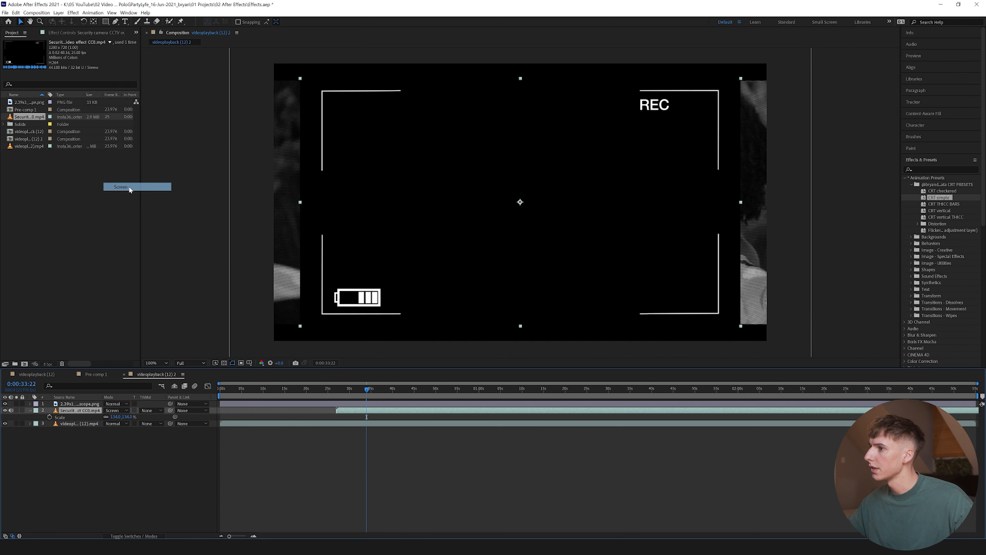
{"action": "key", "text": "space"}
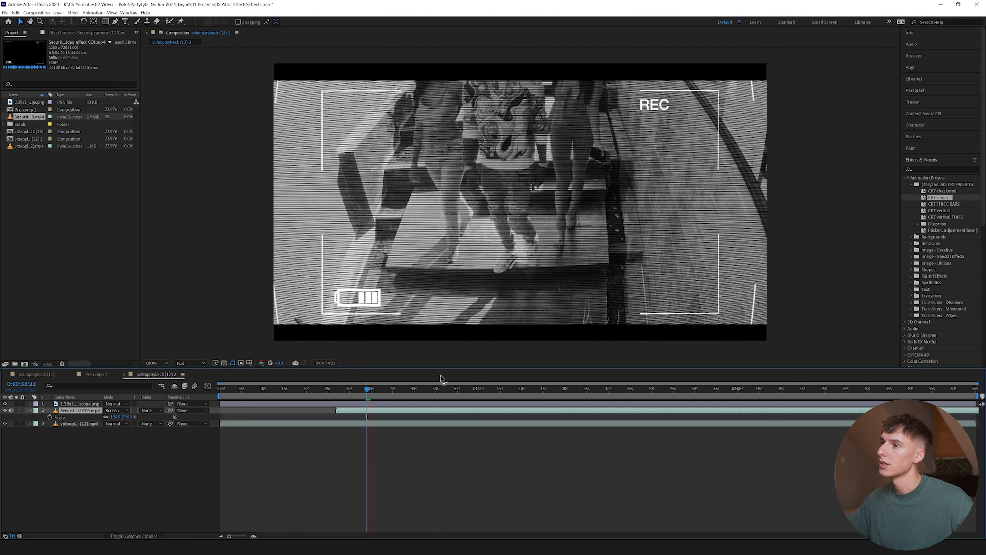
{"action": "key", "text": "space"}
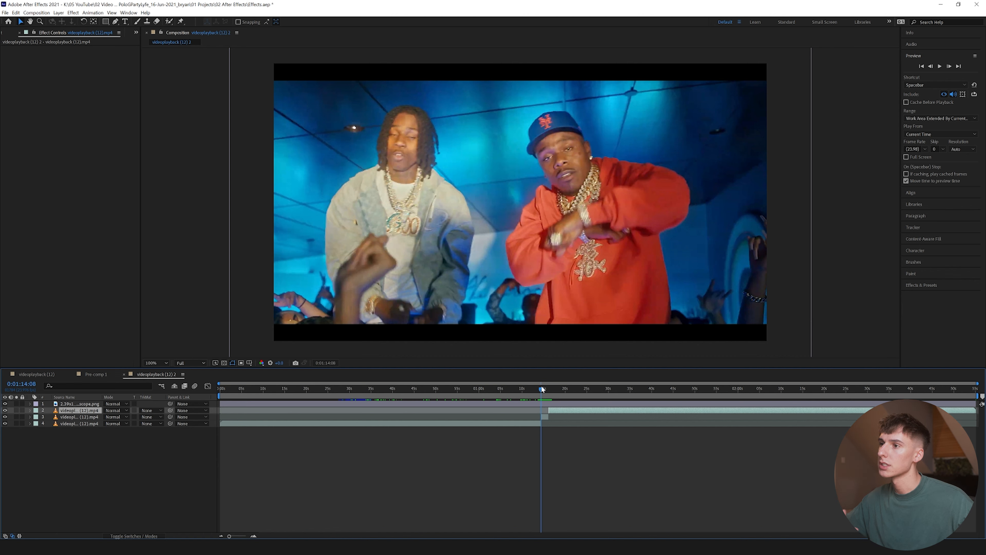
Step: Open the short clip starting at 0:01:14:08 in its own layer view with the Roto Brush tool active
{"action": "left_click", "coordinate": [253, 536]}
{"action": "left_click", "coordinate": [254, 536]}
{"action": "left_click", "coordinate": [253, 536]}
{"action": "mouse_move", "coordinate": [541, 389]}
{"action": "left_mouse_down"}
{"action": "mouse_move", "coordinate": [602, 388]}
{"action": "mouse_move", "coordinate": [543, 390]}
{"action": "left_mouse_up"}
{"action": "left_click", "coordinate": [551, 418]}
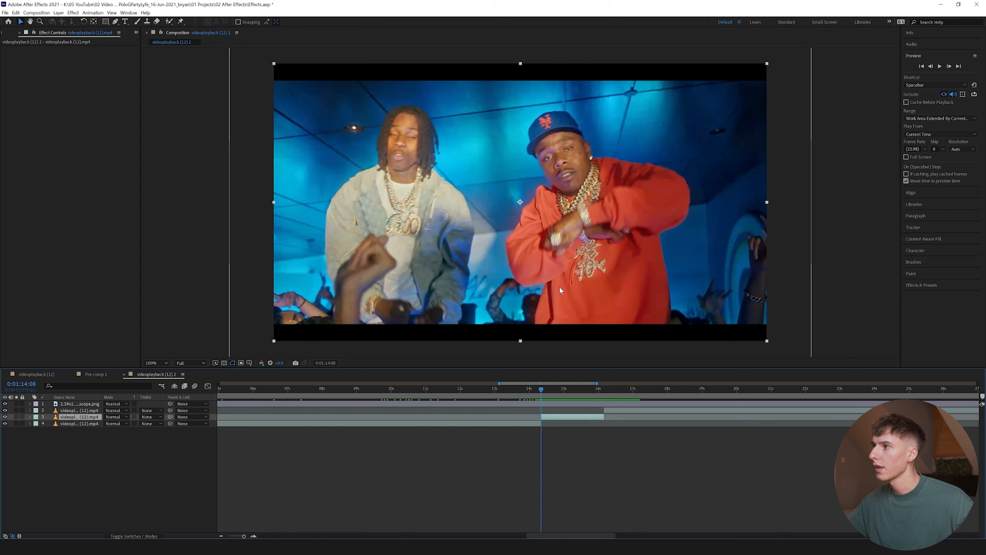
{"action": "left_click", "coordinate": [171, 23]}
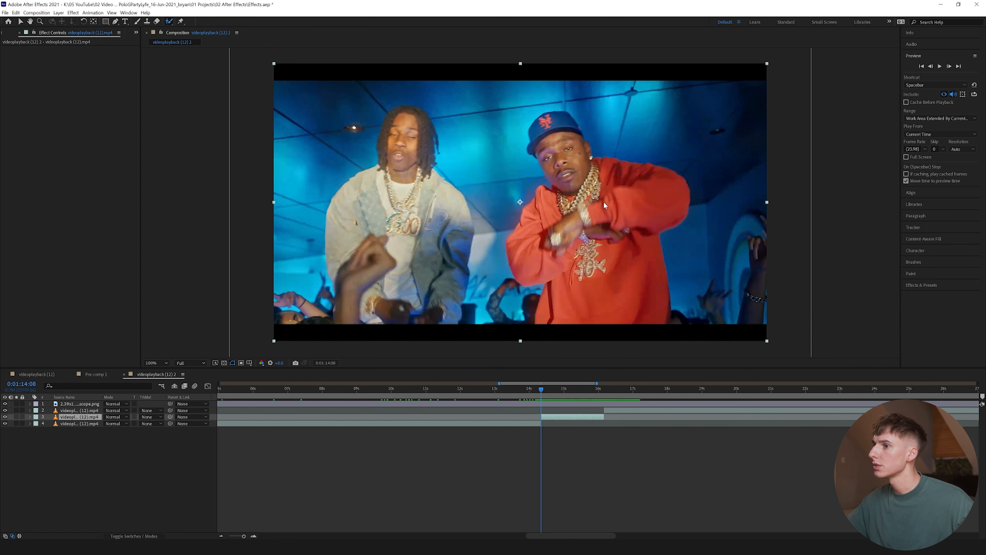
{"action": "double_click", "coordinate": [604, 201]}
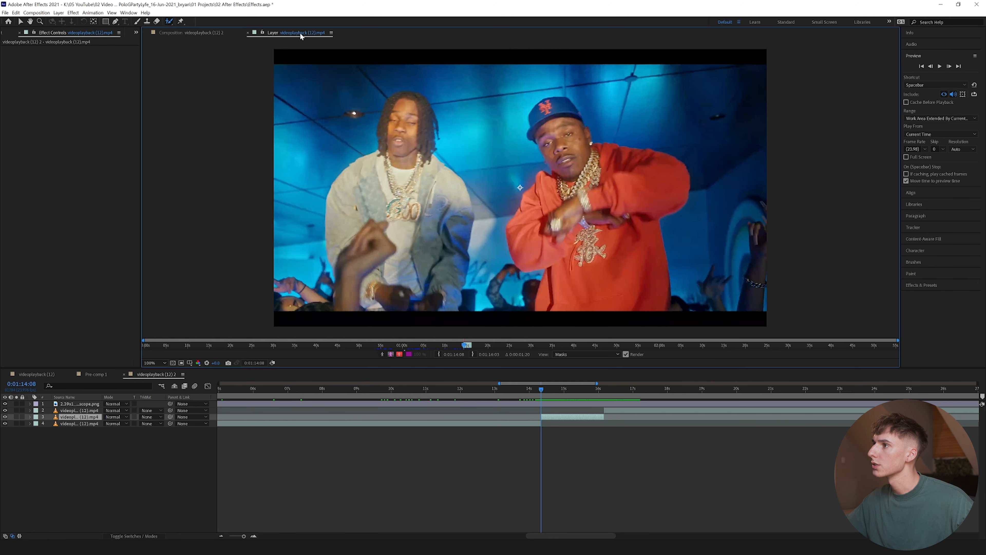
Step: Paint Roto Brush foreground strokes over the red-hoodie performer's torso, face, cap and arms at 0:01:14:08
{"action": "left_click_drag", "start_coordinate": [670, 189], "coordinate": [574, 175]}
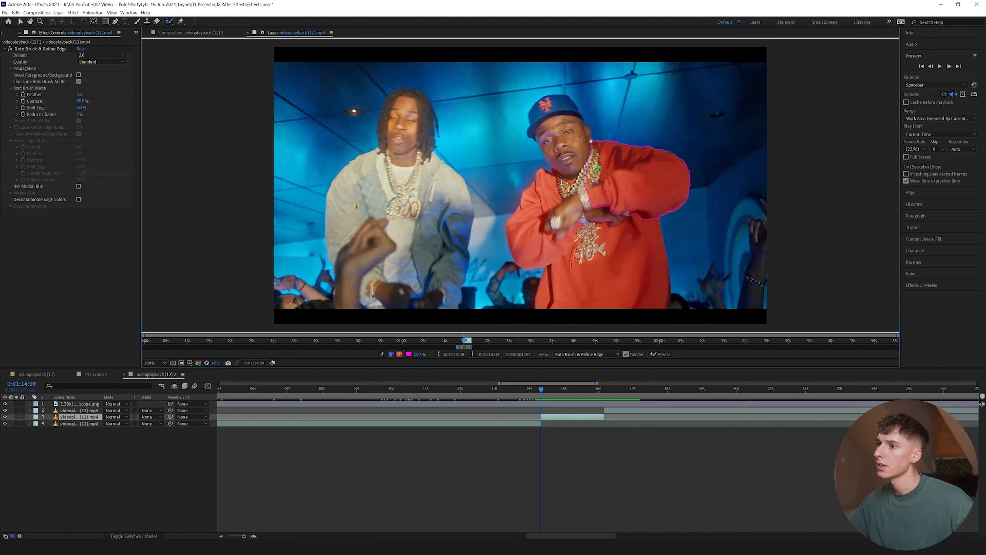
{"action": "mouse_move", "coordinate": [576, 121]}
{"action": "left_mouse_down"}
{"action": "mouse_move", "coordinate": [567, 104]}
{"action": "mouse_move", "coordinate": [575, 112]}
{"action": "left_mouse_up"}
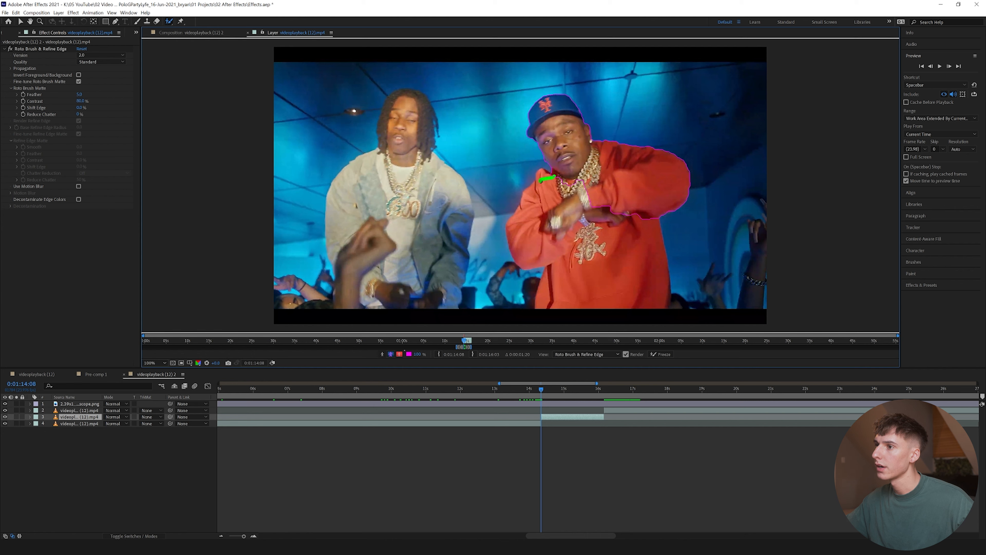
{"action": "mouse_move", "coordinate": [517, 226]}
{"action": "left_mouse_down"}
{"action": "mouse_move", "coordinate": [524, 254]}
{"action": "mouse_move", "coordinate": [549, 262]}
{"action": "left_mouse_up"}
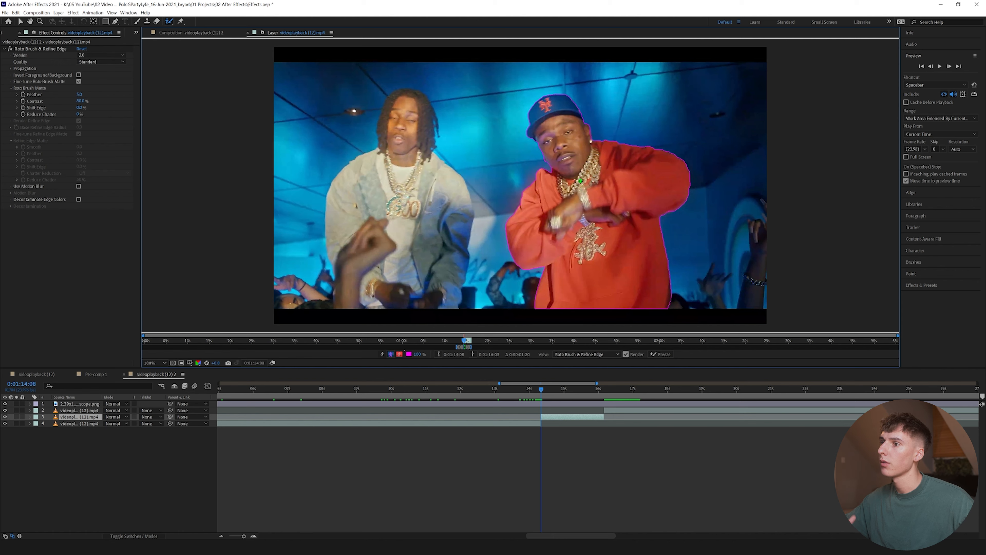
Step: Propagate the performer's roto selection frame by frame from 0:01:14:08 to 0:01:14:18, correcting its outline where needed
{"action": "left_click", "coordinate": [949, 66]}
{"action": "left_click", "coordinate": [948, 66]}
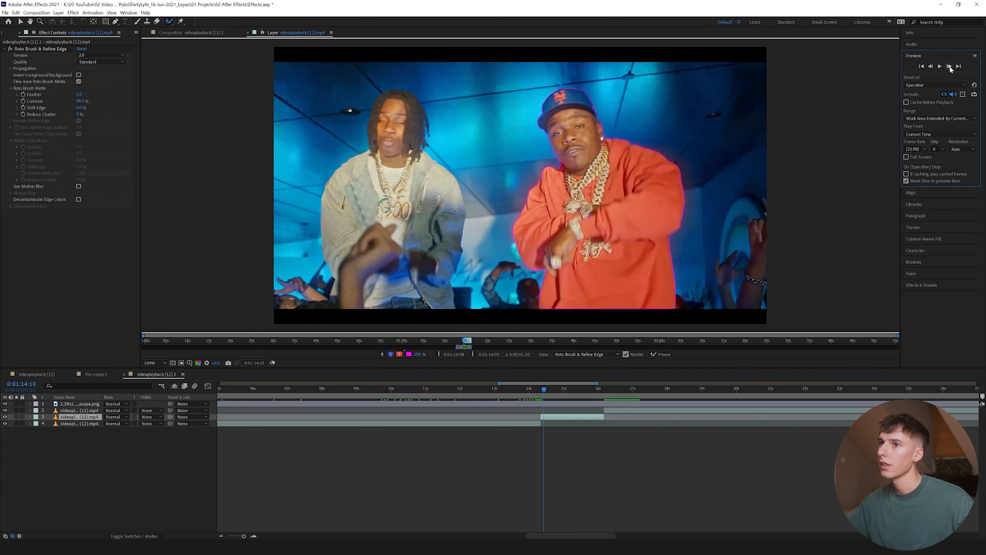
{"action": "left_click", "coordinate": [951, 65]}
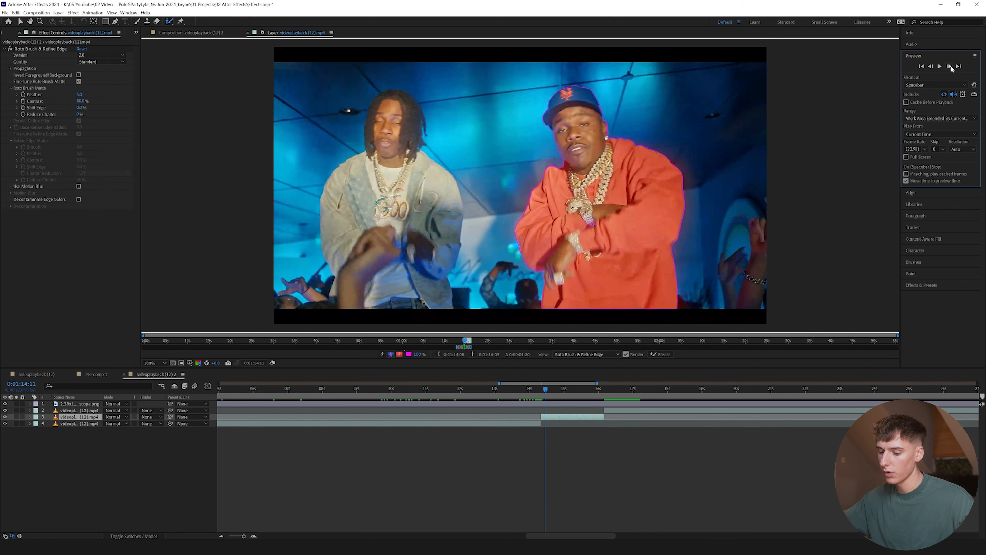
{"action": "left_click", "coordinate": [951, 65]}
{"action": "left_click", "coordinate": [950, 65]}
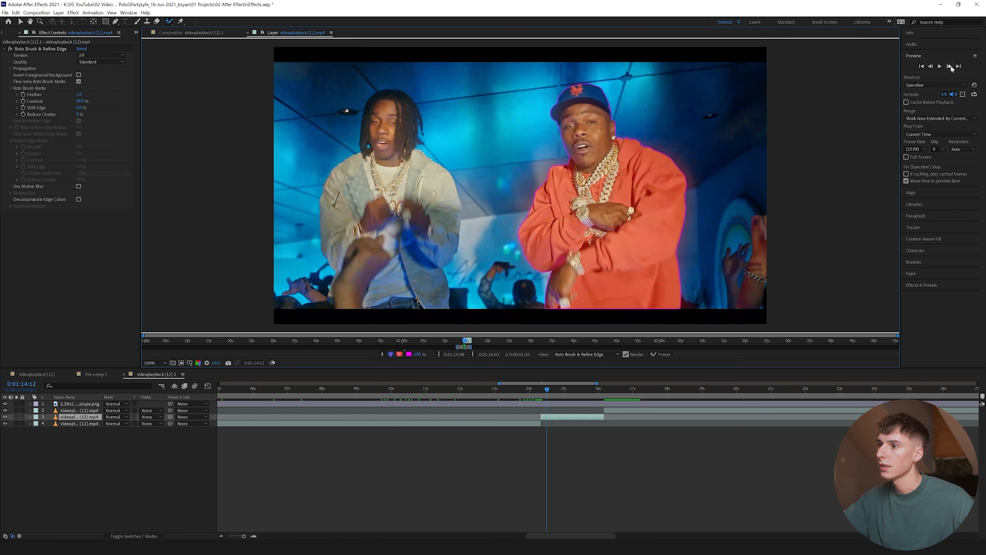
{"action": "key", "text": "Page_Down"}
{"action": "key", "text": "Page_Down"}
{"action": "key", "text": "Page_Down"}
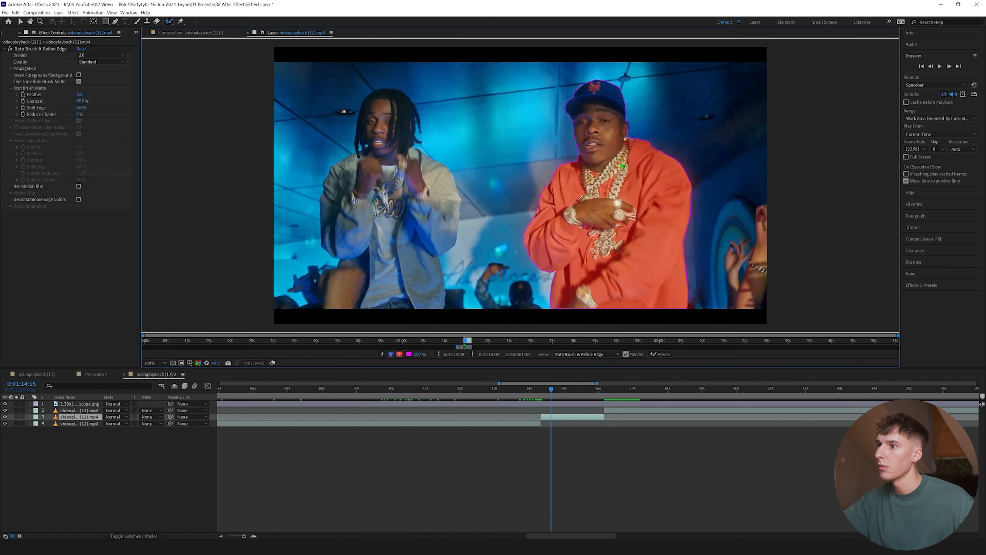
{"action": "key", "text": "Page_Down"}
{"action": "key", "text": "Page_Down"}
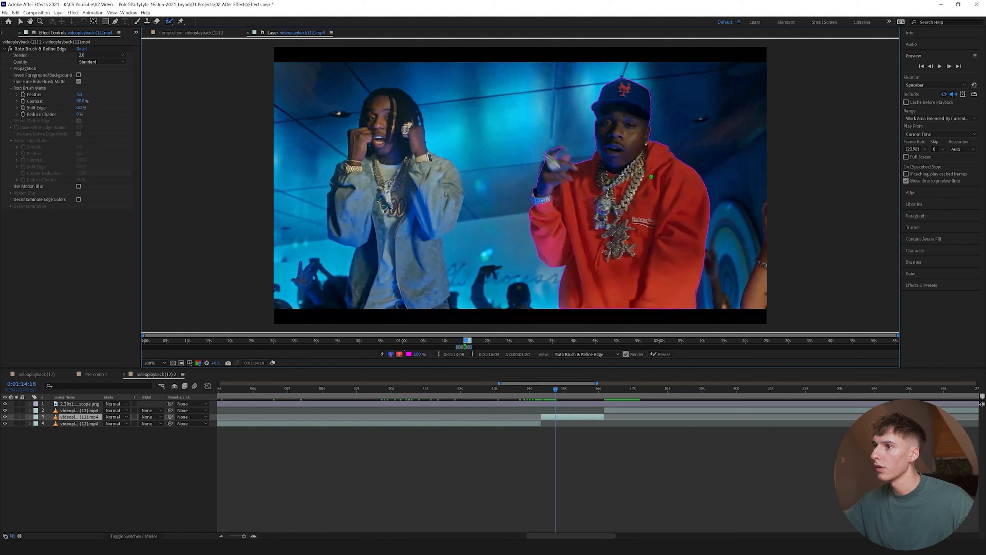
Step: Advance the roto selection to 0:01:15:07 and return to 0:01:15:05 to correct the background hand beside the hoodie
{"action": "left_click", "coordinate": [948, 66]}
{"action": "left_click", "coordinate": [948, 67]}
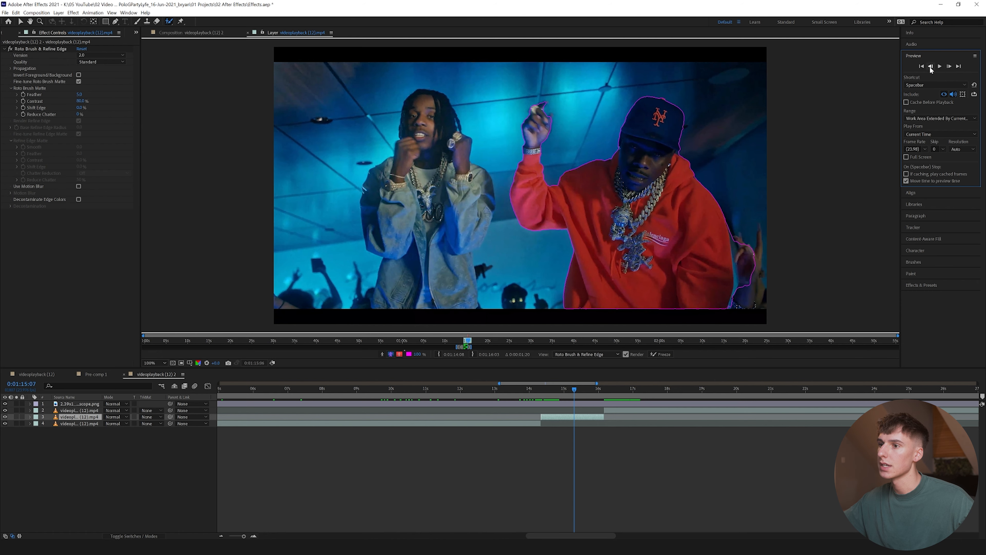
{"action": "left_click", "coordinate": [931, 67]}
{"action": "left_click", "coordinate": [931, 67]}
{"action": "left_click", "coordinate": [931, 66]}
{"action": "left_click", "coordinate": [948, 67]}
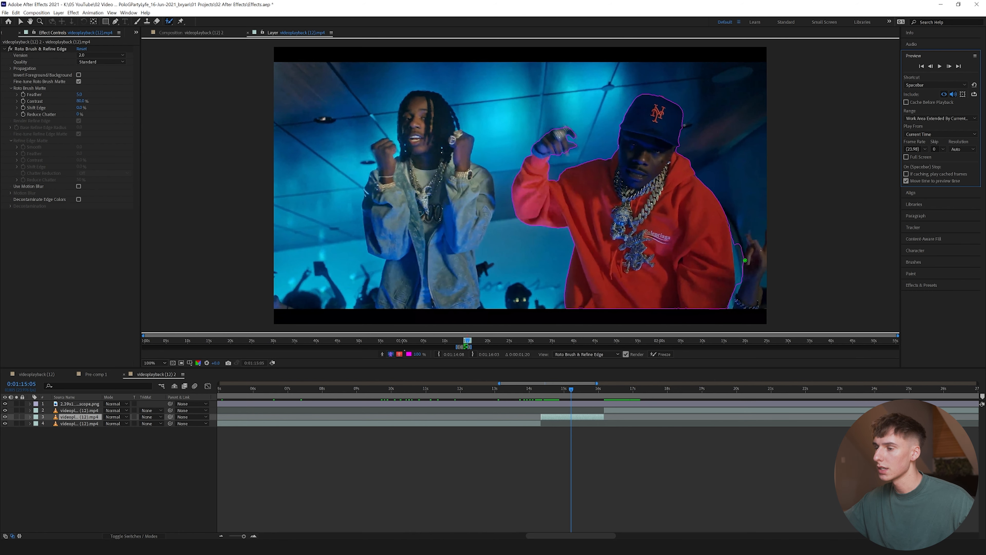
Step: Propagate the performer's roto selection frame by frame from 0:01:15:05 to 0:01:15:16, checking the outline
{"action": "left_click", "coordinate": [950, 67]}
{"action": "left_click", "coordinate": [949, 67]}
{"action": "left_click", "coordinate": [949, 67]}
{"action": "left_click", "coordinate": [949, 66]}
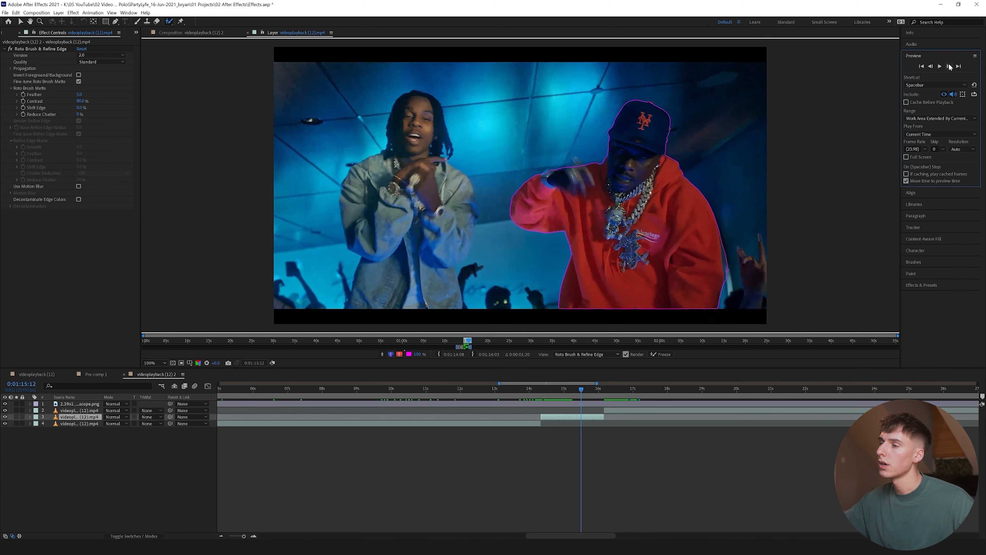
{"action": "left_click", "coordinate": [950, 67]}
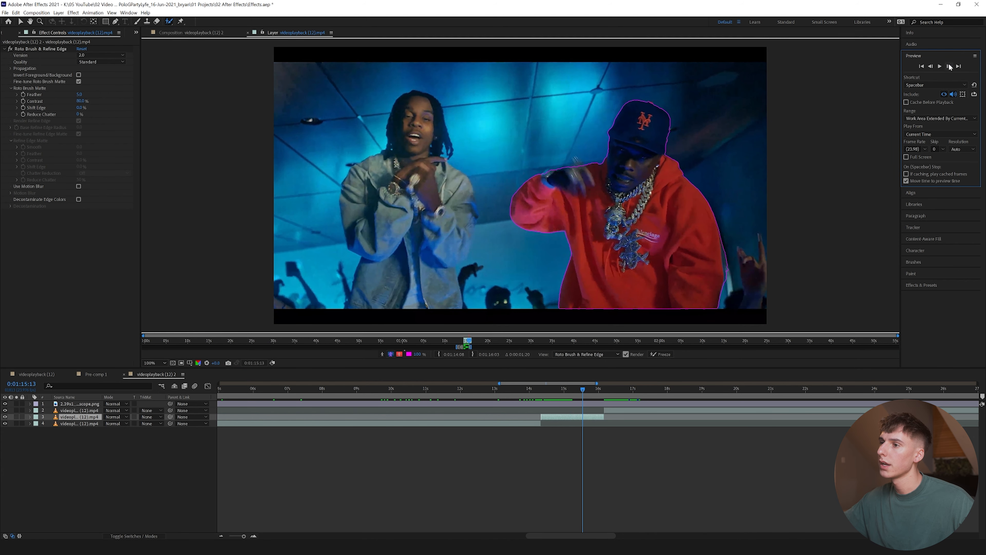
{"action": "left_click", "coordinate": [950, 67]}
{"action": "left_click", "coordinate": [949, 66]}
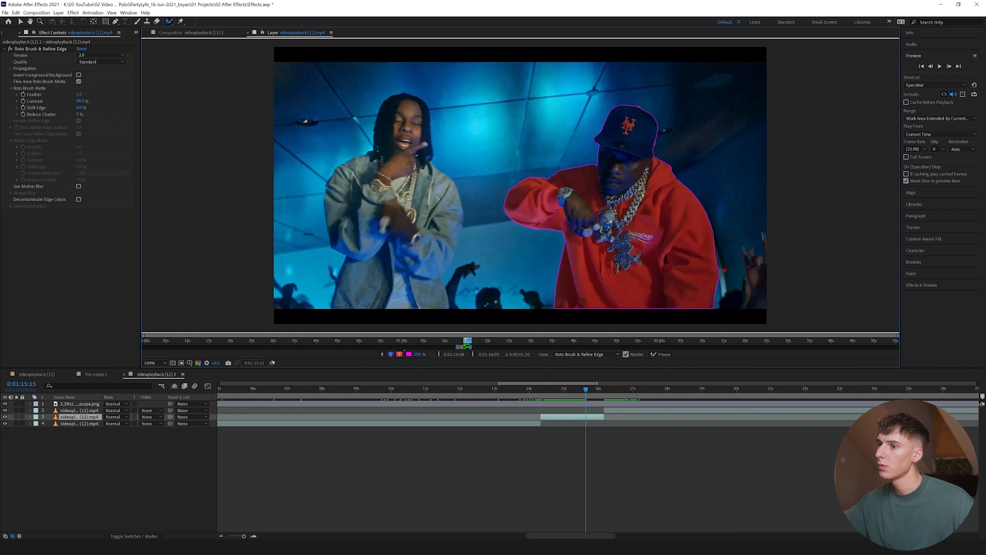
{"action": "left_click", "coordinate": [949, 67]}
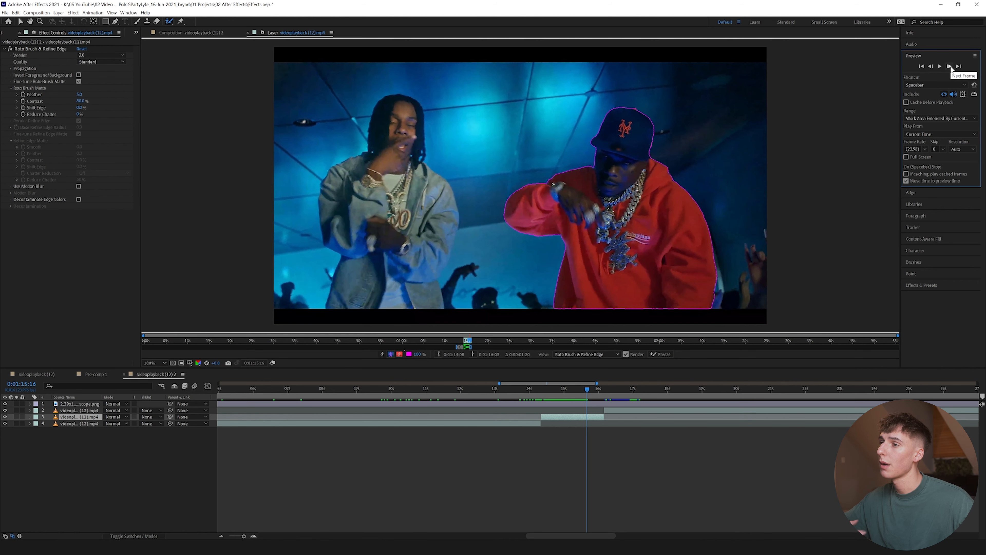
Step: Continue the roto selection to the clip's end at 0:01:16:04, adding the performer's raised hand with a foreground stroke
{"action": "left_click", "coordinate": [950, 67]}
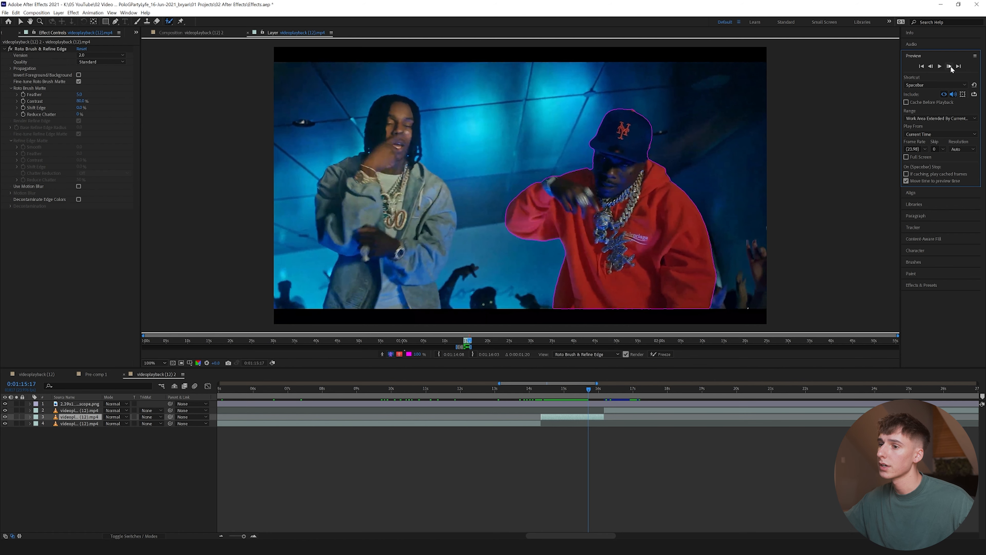
{"action": "left_click", "coordinate": [950, 67]}
{"action": "left_click", "coordinate": [950, 67]}
{"action": "left_click", "coordinate": [950, 67]}
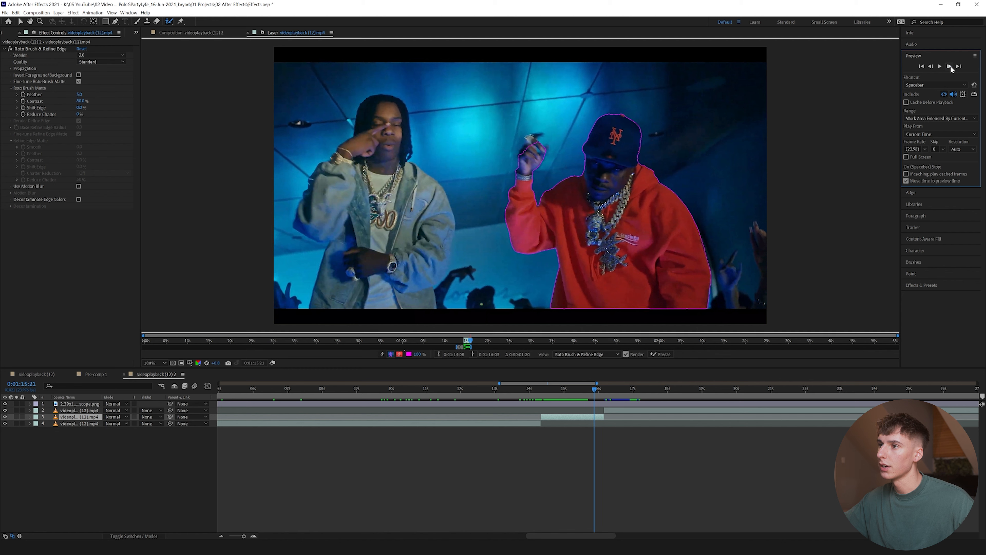
{"action": "left_click", "coordinate": [949, 66]}
{"action": "left_click_drag", "start_coordinate": [517, 146], "coordinate": [526, 135]}
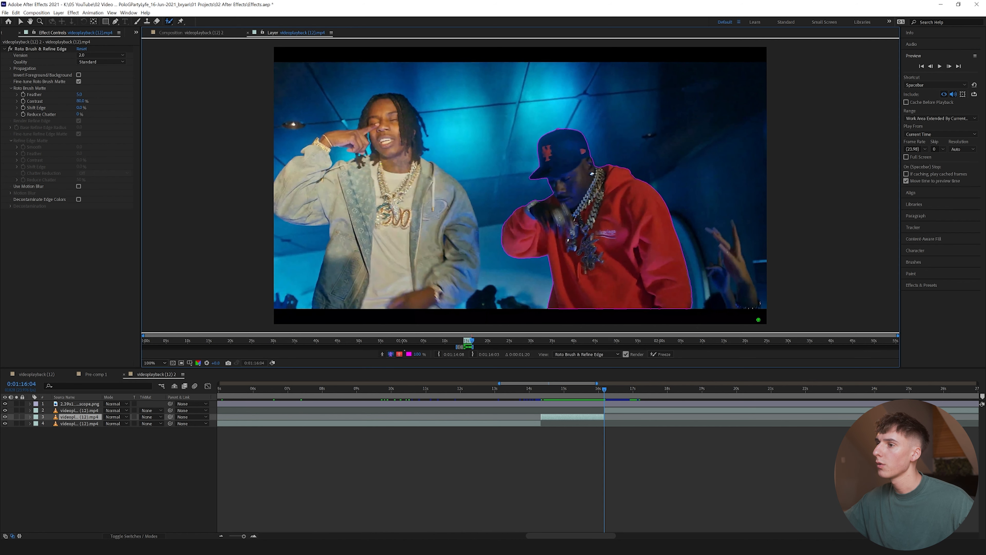
Step: Freeze the Roto Brush propagation and close the clip's layer view to return to the composition
{"action": "left_click", "coordinate": [660, 353]}
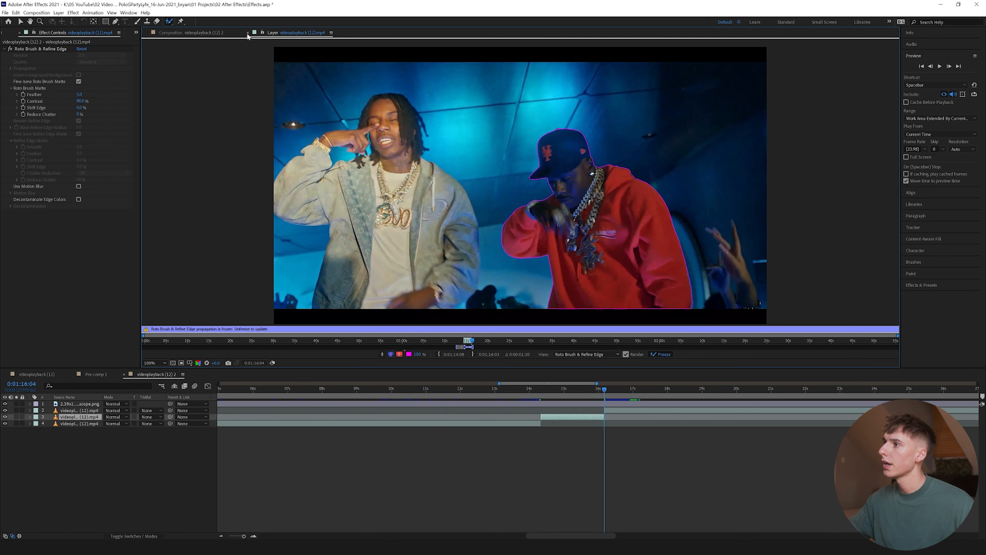
{"action": "left_click", "coordinate": [248, 33]}
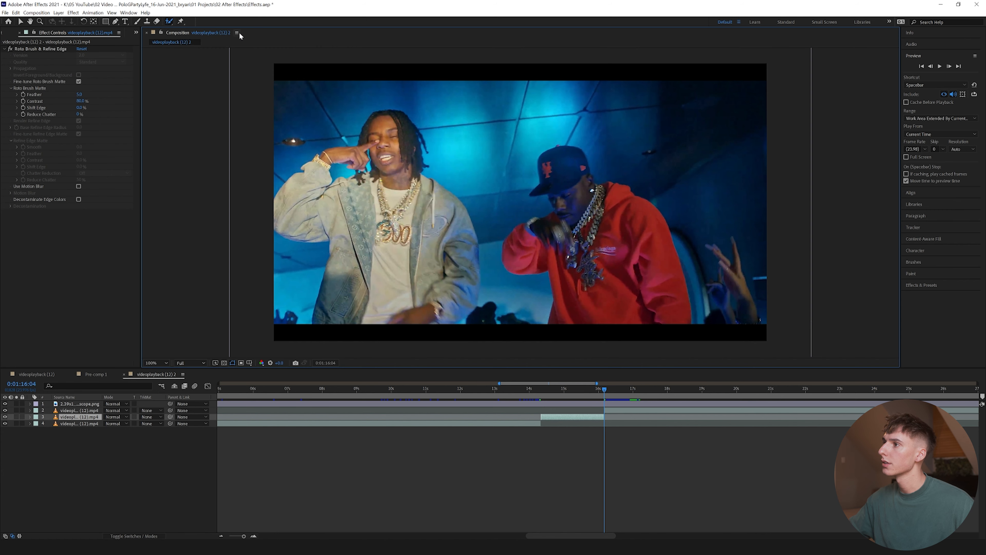
{"action": "left_click_drag", "start_coordinate": [604, 389], "coordinate": [528, 390]}
{"action": "left_click", "coordinate": [605, 410]}
{"action": "left_click_drag", "start_coordinate": [540, 424], "coordinate": [525, 424]}
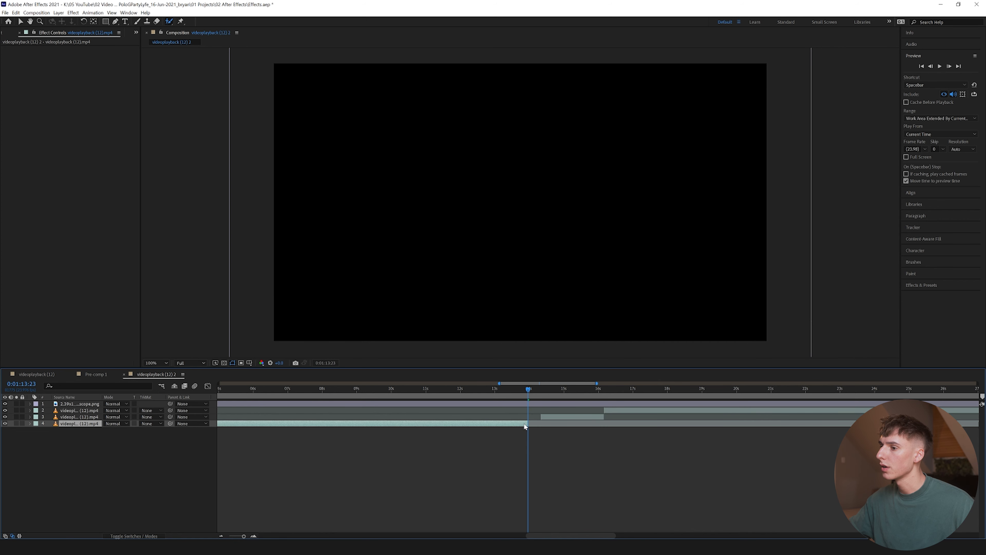
{"action": "key", "text": "ctrl+z"}
Step: Play back the rotoscoped performer from 0:01:14:06 to check the cutout
{"action": "left_click_drag", "start_coordinate": [529, 390], "coordinate": [538, 391]}
{"action": "key", "text": "space"}
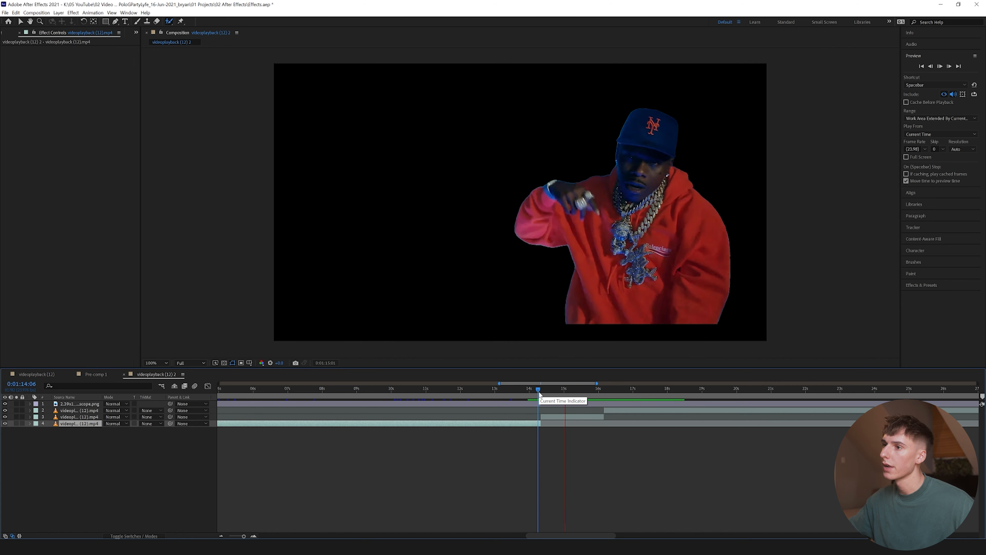
{"action": "key", "text": "space"}
Step: Set the Roto Brush matte's Feather to 10 and Shift Edge to about -98% on the rotoscoped clip, and preview it
{"action": "mouse_move", "coordinate": [545, 389]}
{"action": "left_mouse_down"}
{"action": "mouse_move", "coordinate": [574, 397]}
{"action": "mouse_move", "coordinate": [567, 408]}
{"action": "left_mouse_up"}
{"action": "left_click", "coordinate": [566, 416]}
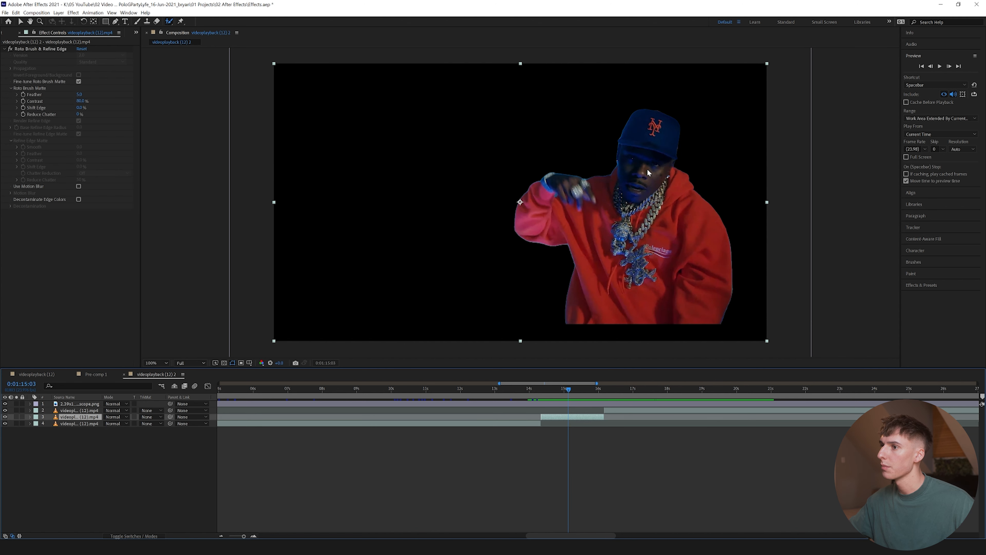
{"action": "left_click_drag", "start_coordinate": [79, 95], "coordinate": [93, 95]}
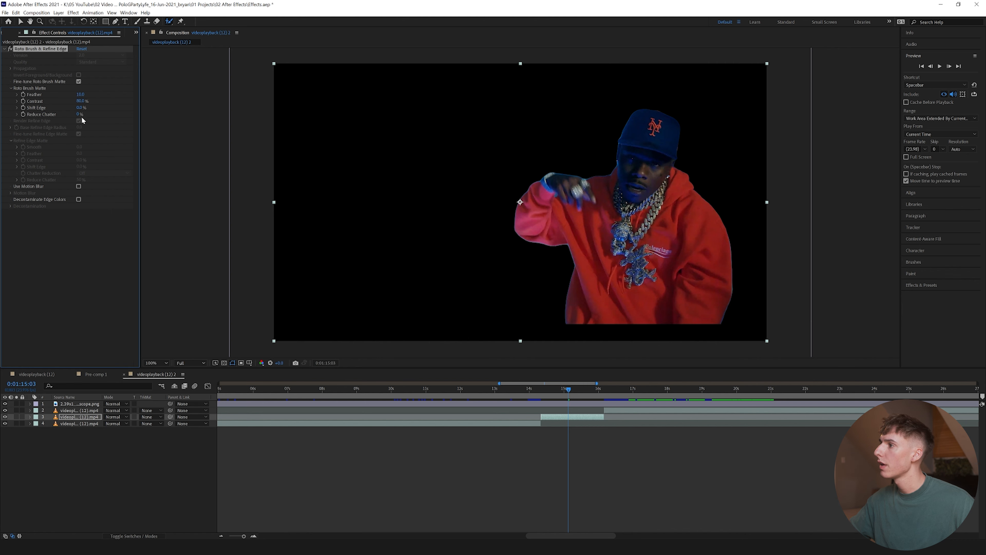
{"action": "left_click_drag", "start_coordinate": [80, 108], "coordinate": [41, 108]}
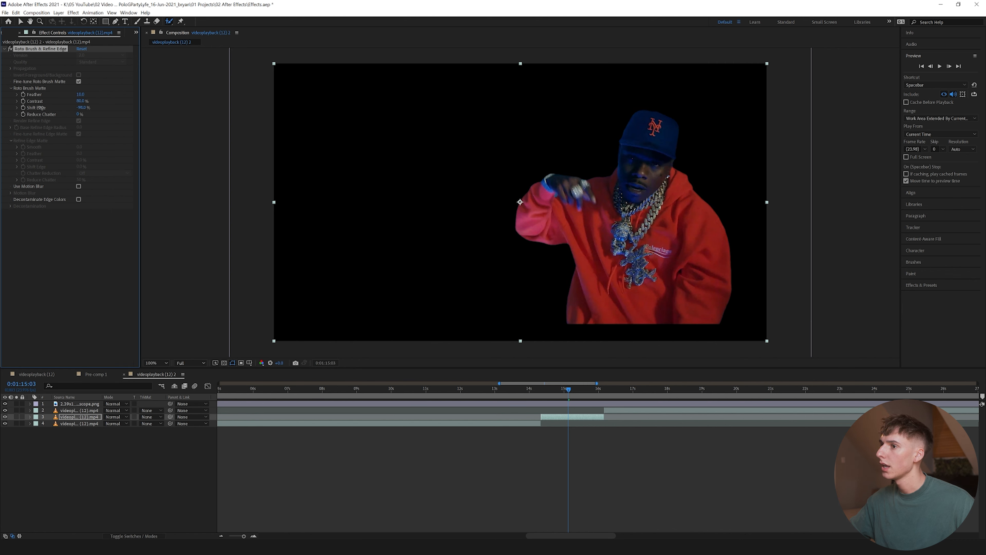
{"action": "key", "text": "space"}
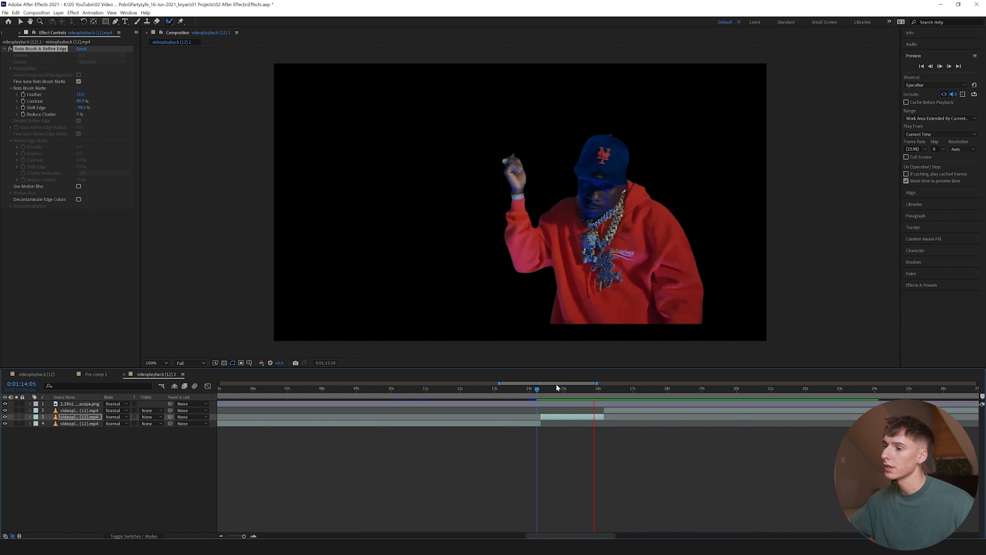
Step: Duplicate the rotoscoped clip and delete the Roto Brush & Refine Edge effect from the lower copy
{"action": "left_click", "coordinate": [581, 418]}
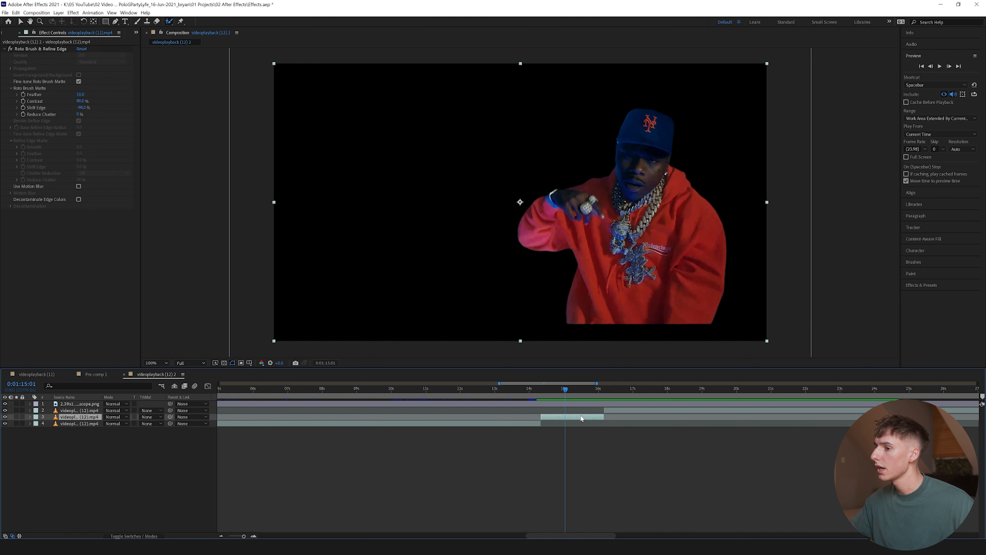
{"action": "key", "text": "ctrl+d"}
{"action": "left_click", "coordinate": [562, 423]}
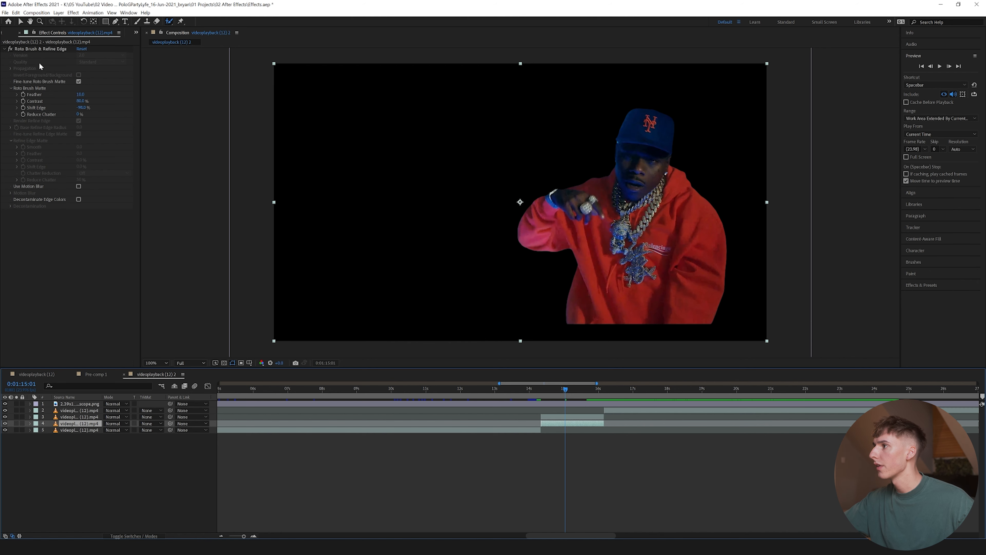
{"action": "left_click", "coordinate": [32, 50]}
{"action": "key", "text": "Delete"}
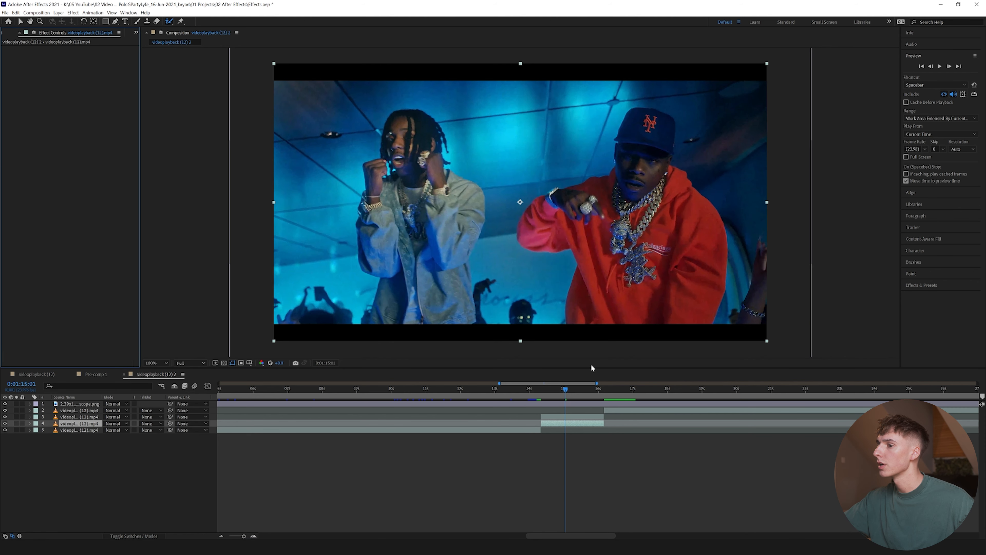
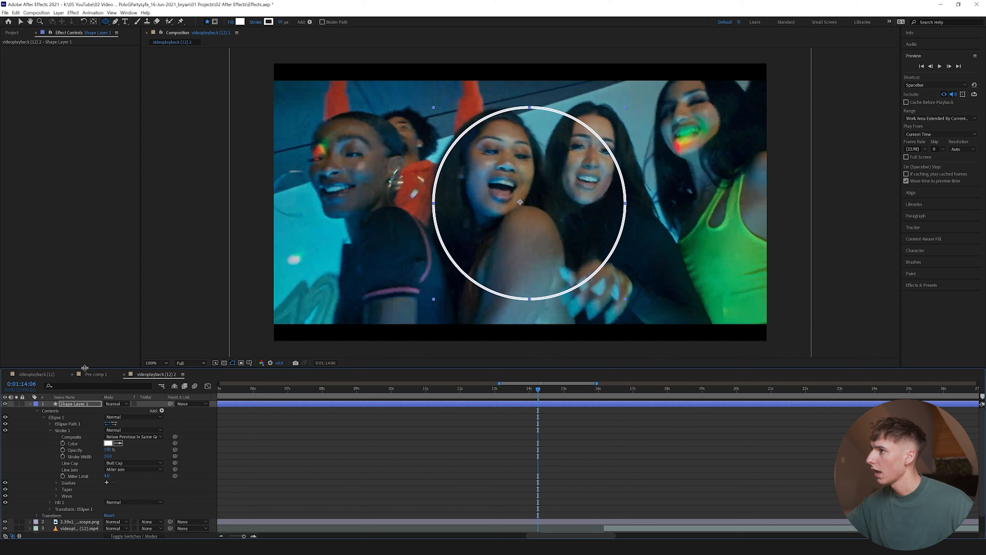
Step: Split the circle shape layer at 0:01:14:08 and 0:01:16:04, and delete the pieces before and after the rotoscoped clip
{"action": "mouse_move", "coordinate": [107, 456]}
{"action": "left_mouse_down"}
{"action": "mouse_move", "coordinate": [120, 457]}
{"action": "mouse_move", "coordinate": [107, 456]}
{"action": "left_mouse_up"}
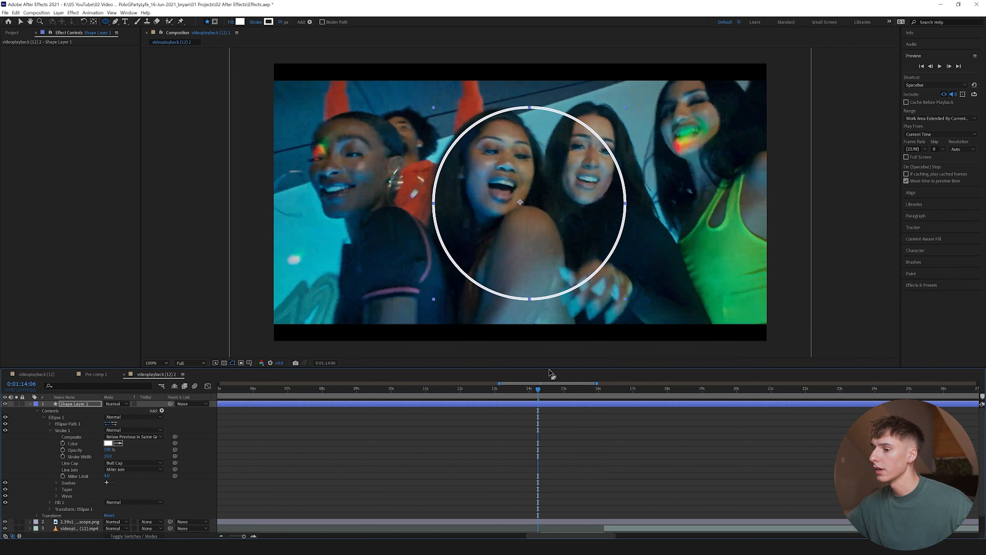
{"action": "left_click", "coordinate": [31, 404]}
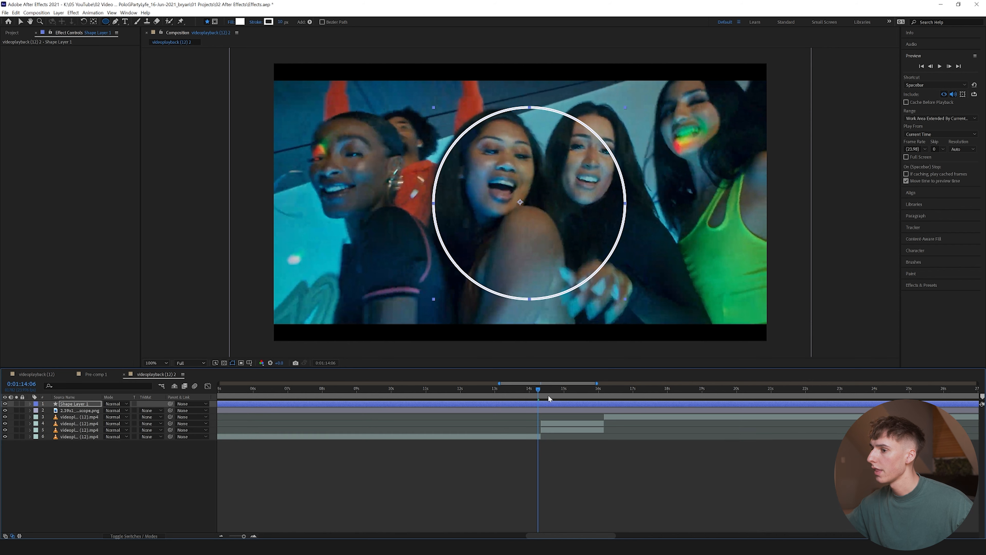
{"action": "left_click", "coordinate": [543, 396]}
{"action": "key", "text": "ctrl+shift+d"}
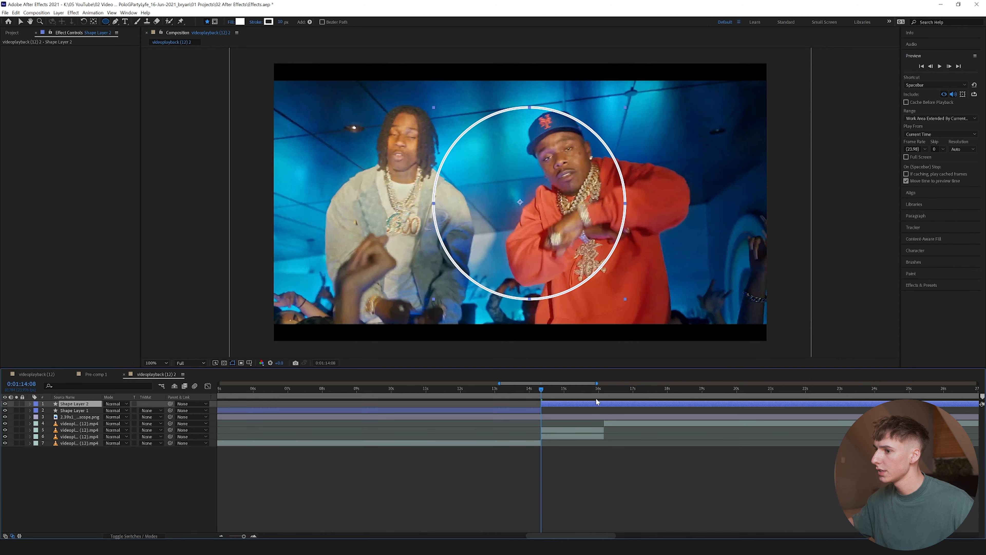
{"action": "left_click", "coordinate": [608, 395]}
{"action": "key", "text": "ctrl+shift+d"}
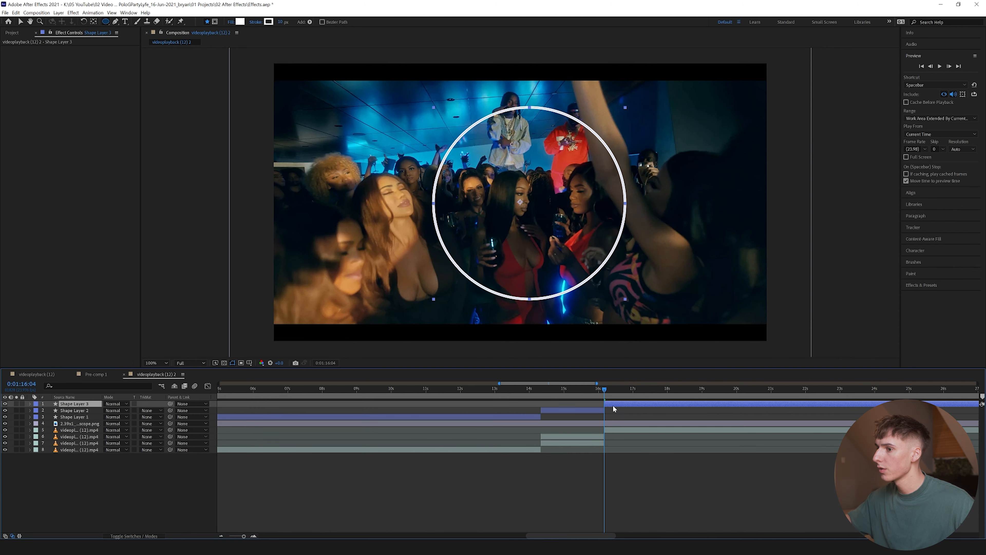
{"action": "key", "text": "Delete"}
{"action": "left_click", "coordinate": [531, 410]}
{"action": "key", "text": "Delete"}
Step: Place the trimmed circle layer between the rotoscoped clip and its full-frame copy, and play back from 0:01:14:05
{"action": "left_click", "coordinate": [45, 403]}
{"action": "left_click_drag", "start_coordinate": [46, 403], "coordinate": [55, 425]}
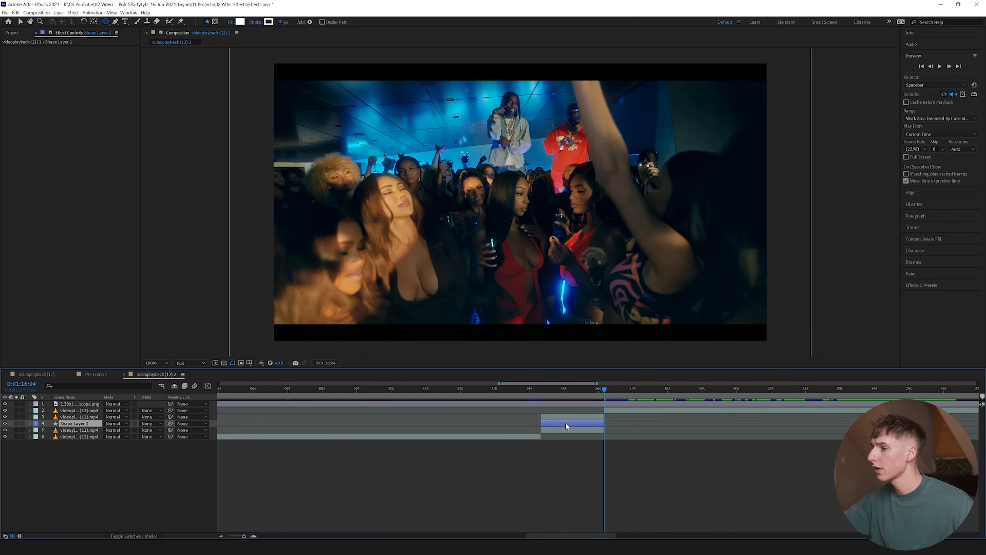
{"action": "left_click_drag", "start_coordinate": [546, 391], "coordinate": [537, 392]}
{"action": "key", "text": "space"}
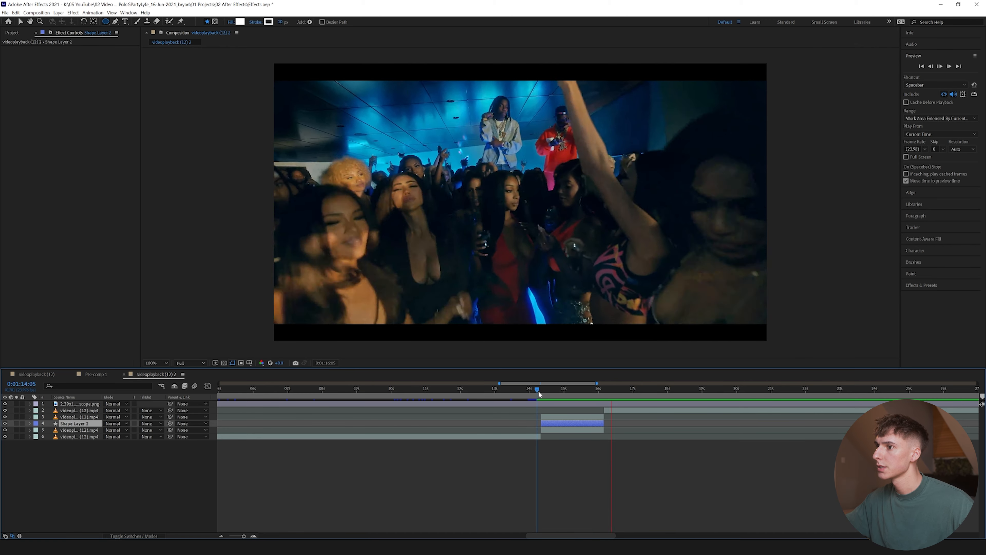
Step: Apply the Turbulent Displace effect to the circle shape layer at the start of the rotoscoped shot, 0:01:14:08
{"action": "left_click", "coordinate": [541, 393]}
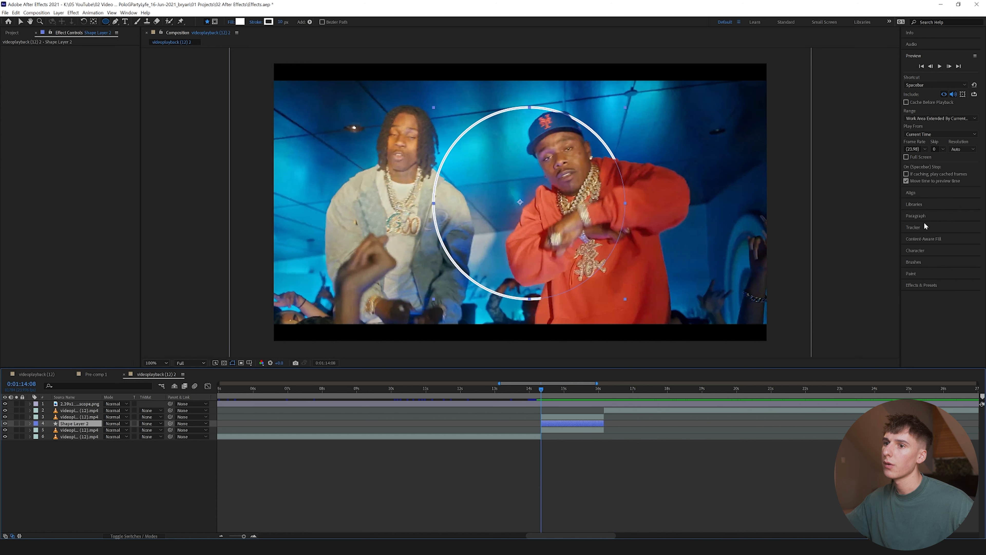
{"action": "left_click", "coordinate": [923, 285]}
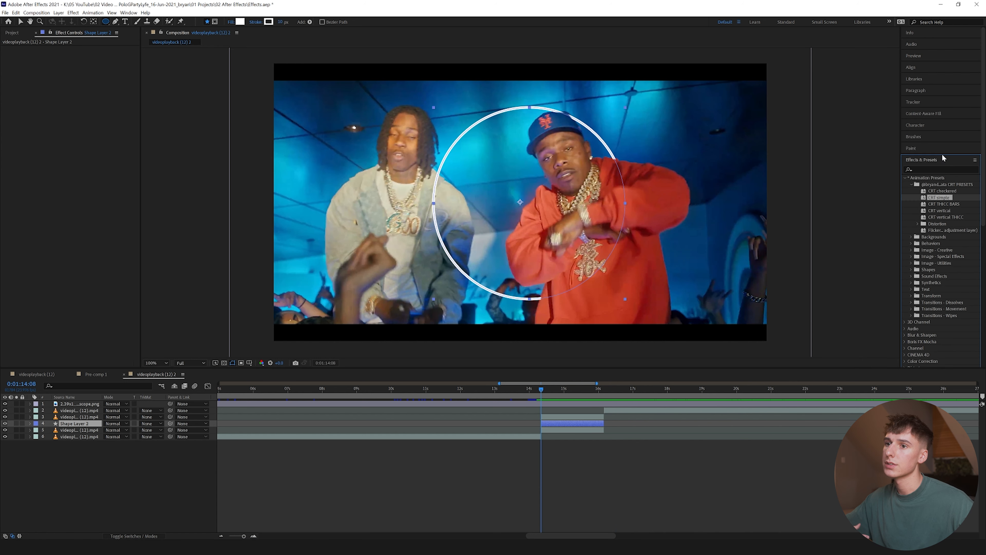
{"action": "left_click", "coordinate": [933, 169]}
{"action": "type", "text": "turb"}
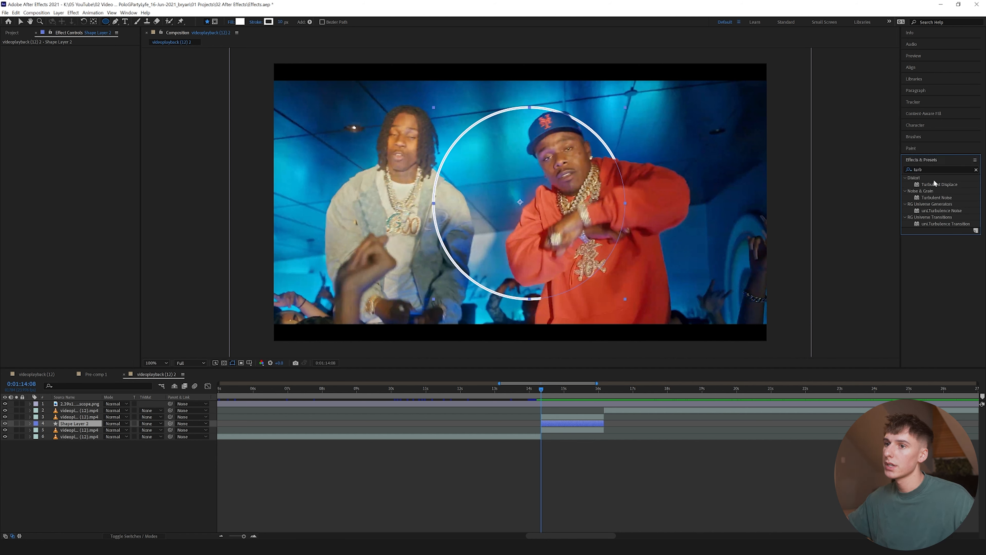
{"action": "mouse_move", "coordinate": [939, 184]}
{"action": "left_mouse_down"}
{"action": "mouse_move", "coordinate": [768, 260]}
{"action": "mouse_move", "coordinate": [563, 419]}
{"action": "left_mouse_up"}
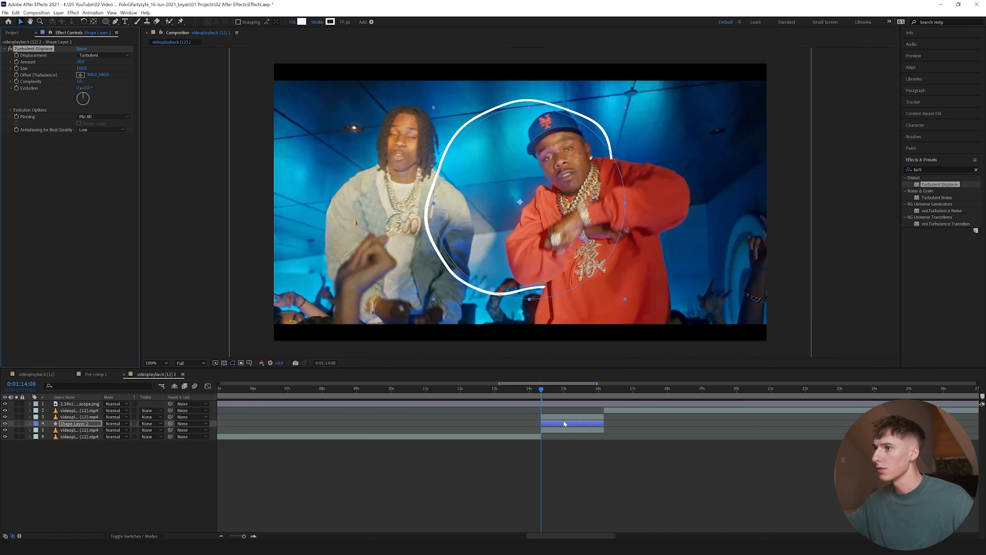
Step: Preview the distortion, set Turbulent Displace's Amount to about 176, and start an Evolution keyframe at 0x+0.0° on 0:01:14:08
{"action": "key", "text": "space"}
{"action": "key", "text": "space"}
{"action": "left_click", "coordinate": [542, 391]}
{"action": "left_click", "coordinate": [541, 393]}
{"action": "left_click_drag", "start_coordinate": [81, 63], "coordinate": [133, 63]}
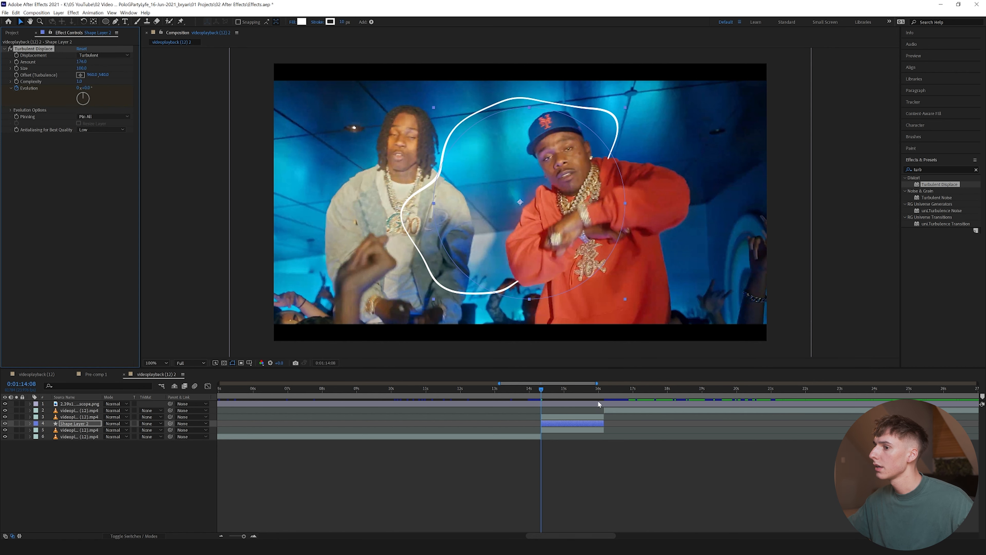
Step: Add an Evolution keyframe of about 0x+213° at 0:01:16:03, the last frame of the circle layer
{"action": "left_click", "coordinate": [604, 394]}
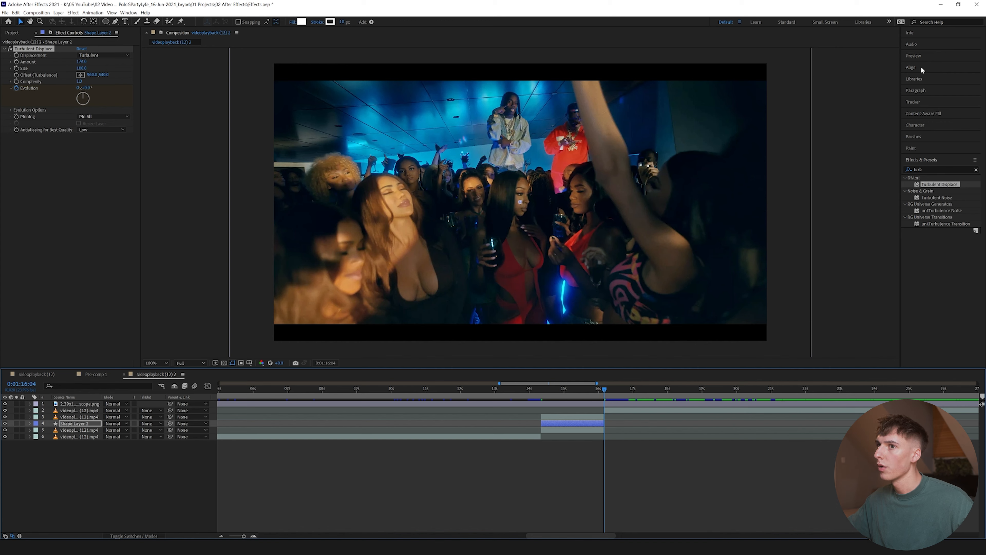
{"action": "left_click", "coordinate": [922, 57]}
{"action": "key", "text": "Page_Up"}
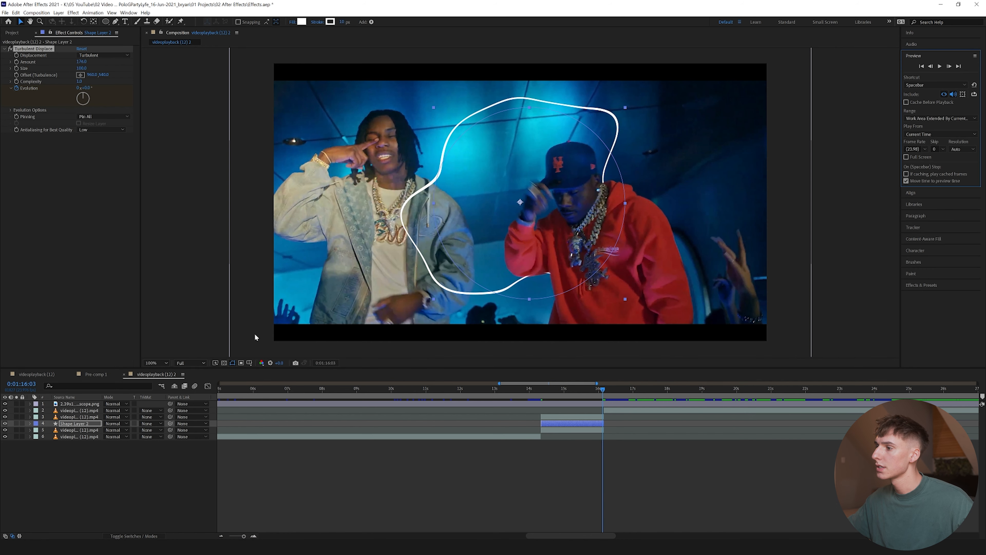
{"action": "left_click", "coordinate": [30, 423]}
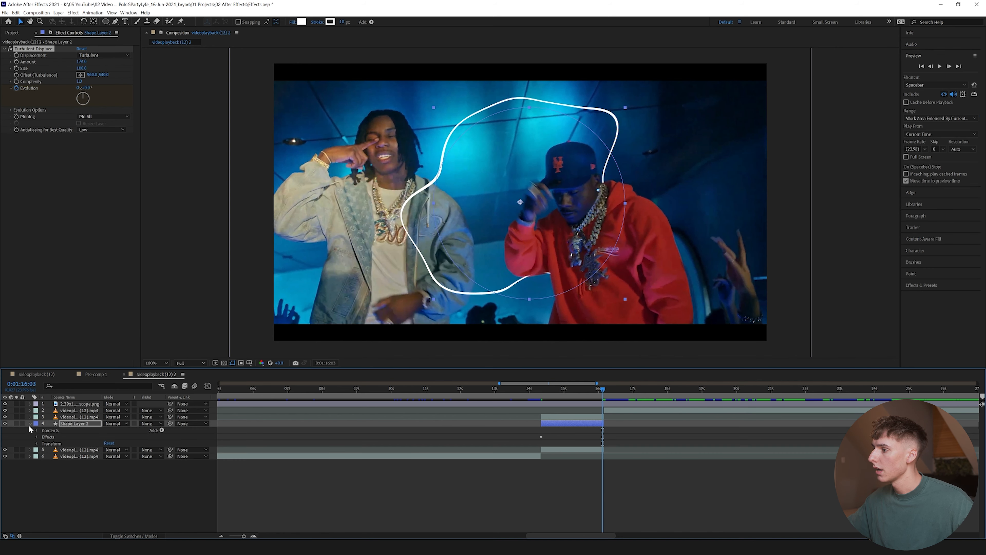
{"action": "left_click", "coordinate": [38, 438]}
{"action": "left_click", "coordinate": [43, 444]}
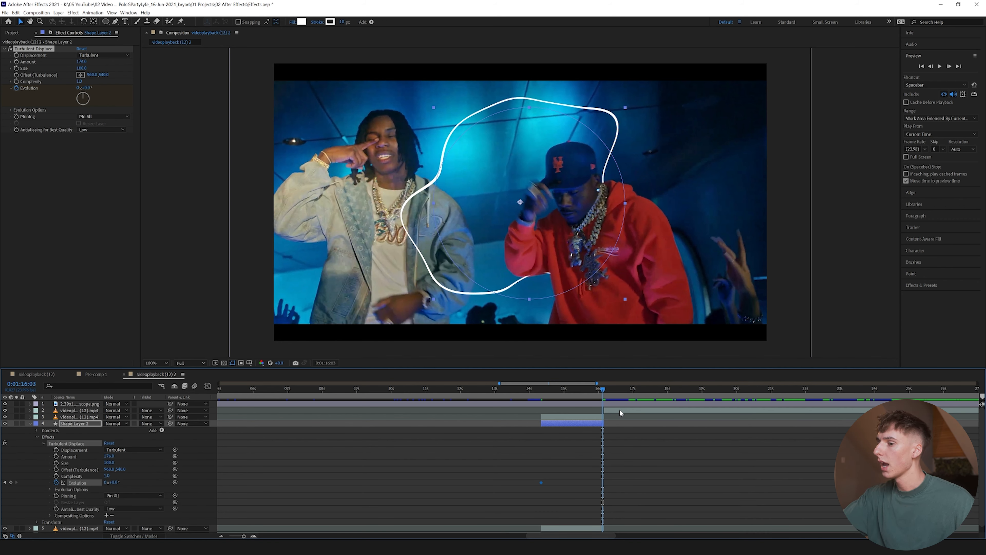
{"action": "left_click_drag", "start_coordinate": [86, 89], "coordinate": [170, 91]}
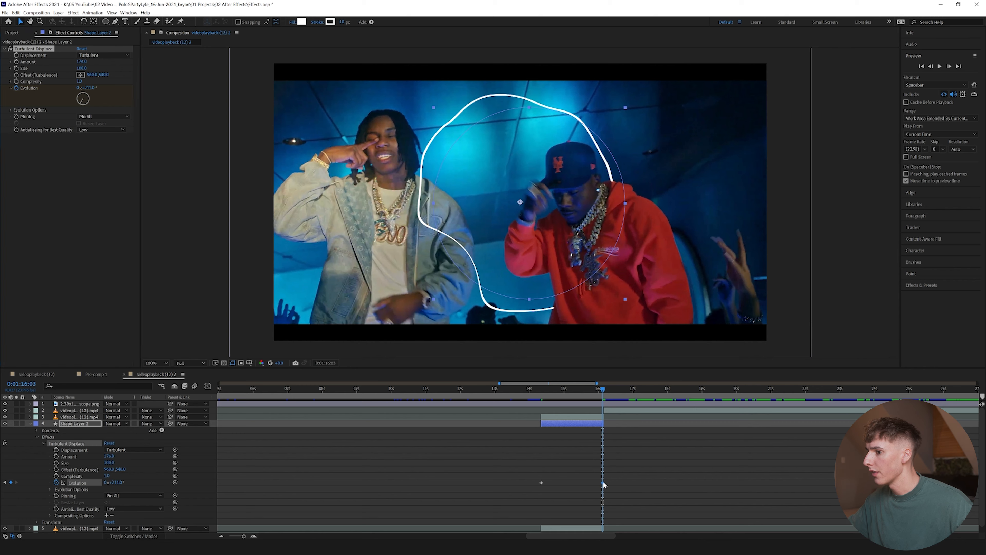
Step: Play back the warping circle and align the ending Evolution keyframe with 0:01:16:03
{"action": "key", "text": "space"}
{"action": "left_click", "coordinate": [533, 390]}
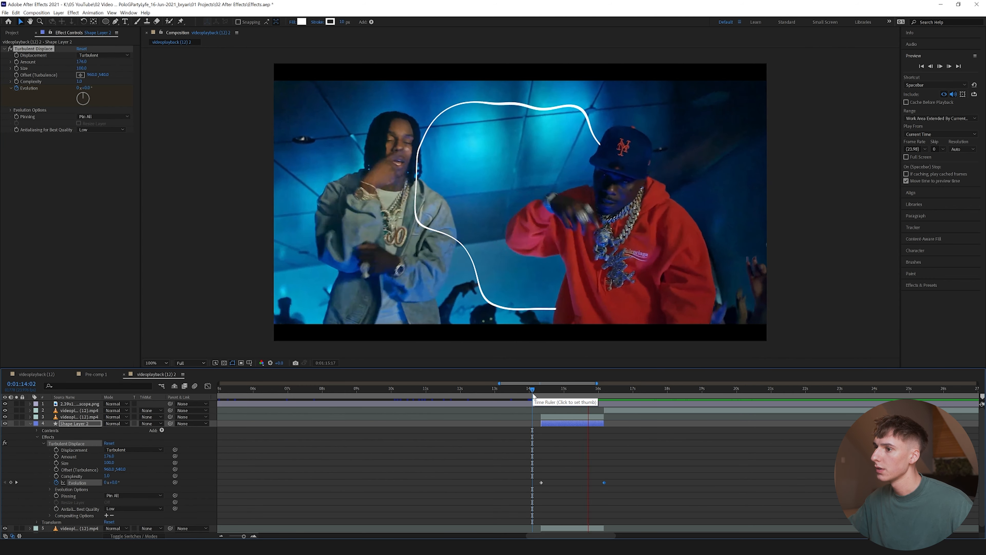
{"action": "left_click", "coordinate": [604, 390]}
{"action": "left_click", "coordinate": [604, 392]}
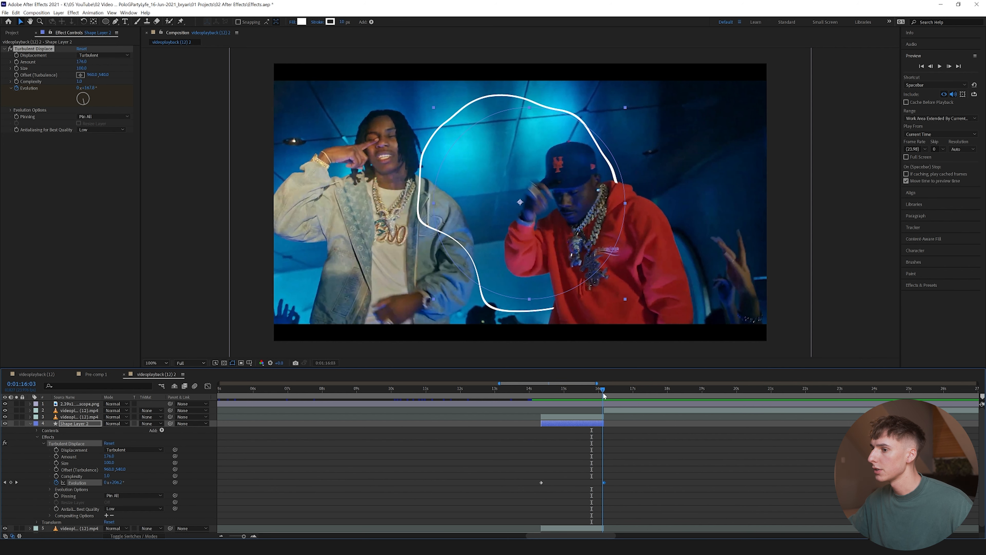
{"action": "left_click_drag", "start_coordinate": [604, 483], "coordinate": [602, 483]}
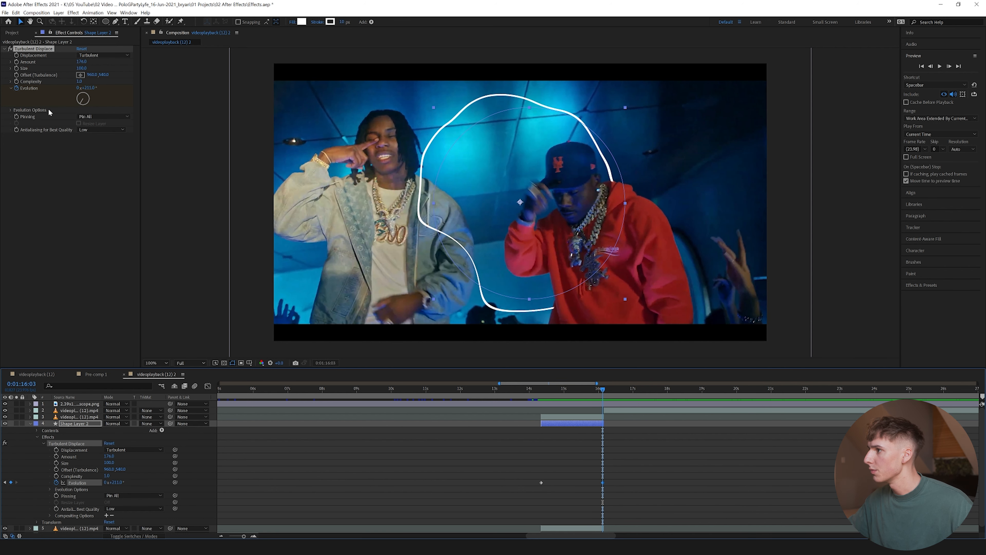
Step: Raise the ending Evolution keyframe to 1x+0.0° and play back the shot from 0:01:13:14
{"action": "left_click_drag", "start_coordinate": [86, 88], "coordinate": [146, 89]}
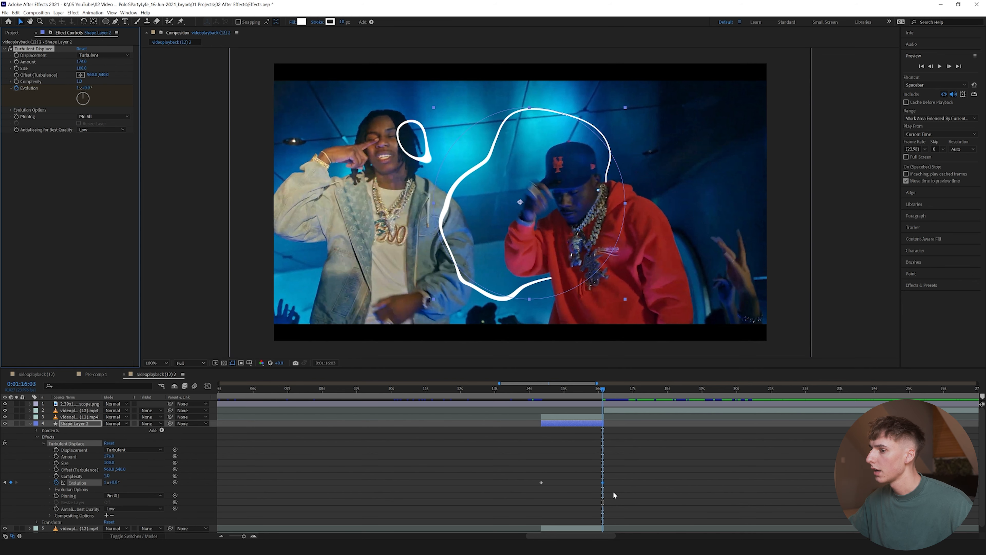
{"action": "left_click", "coordinate": [516, 389]}
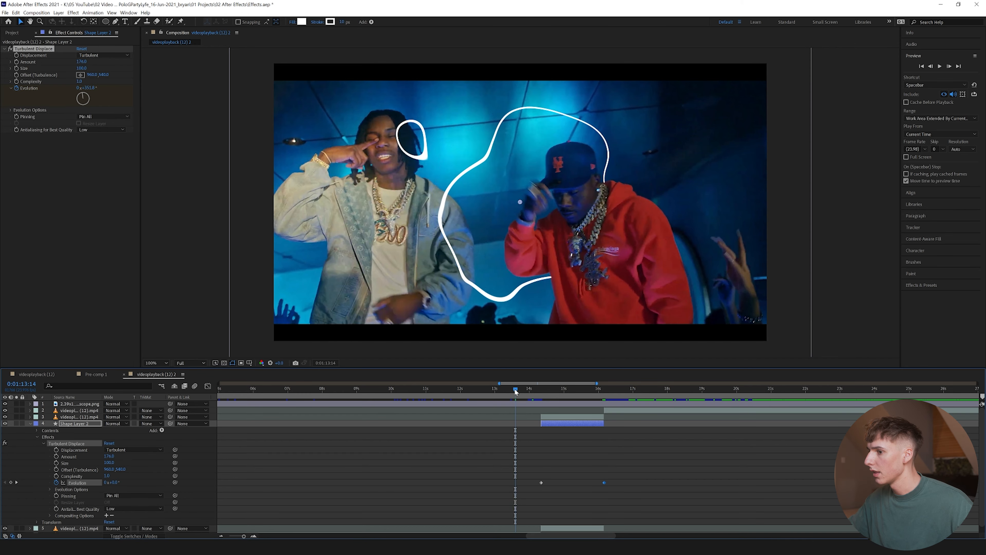
{"action": "key", "text": "space"}
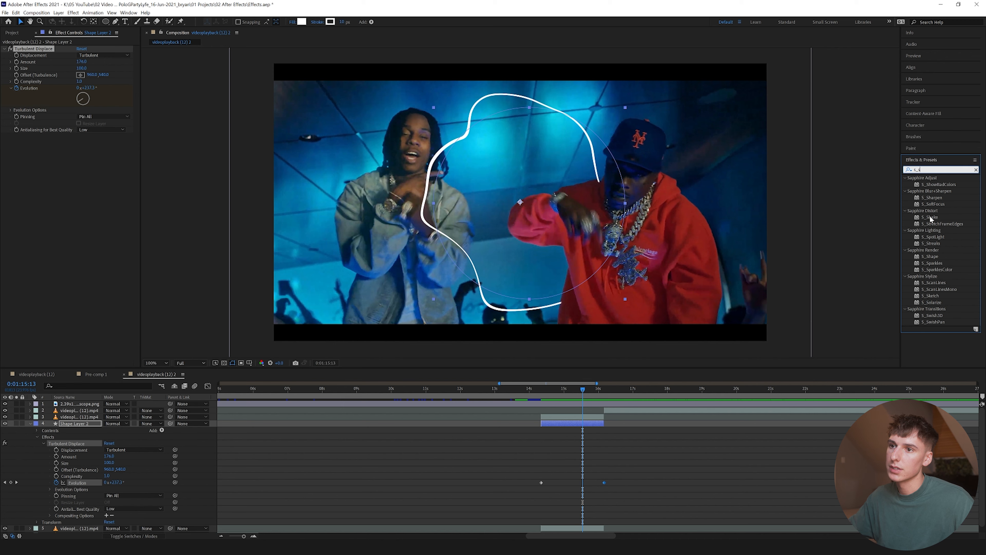
Step: Apply the Sapphire S_Glow effect to the circle shape layer and play back the shot from 0:01:14:04
{"action": "key", "text": "ctrl+a"}
{"action": "type", "text": "glow"}
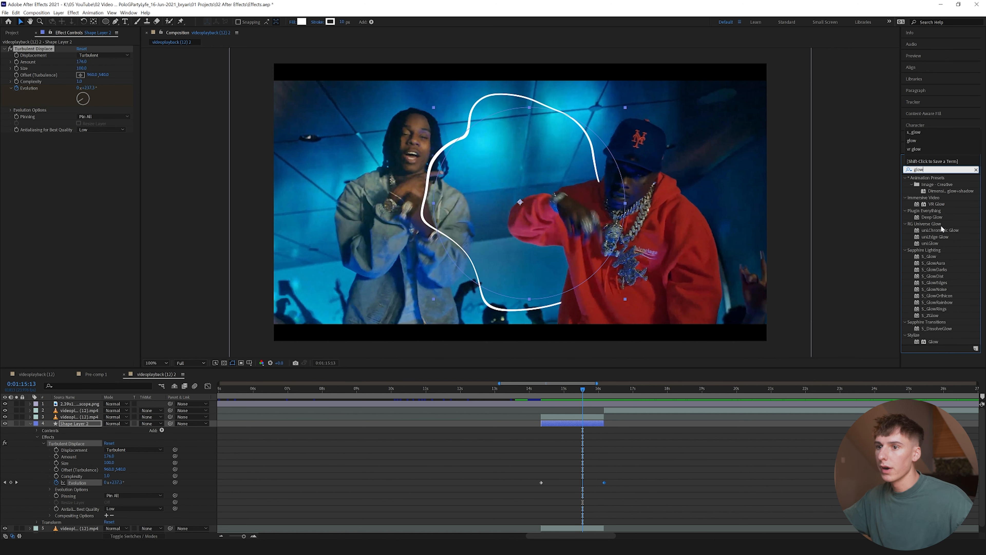
{"action": "key", "text": "Return"}
{"action": "left_click_drag", "start_coordinate": [932, 256], "coordinate": [570, 423]}
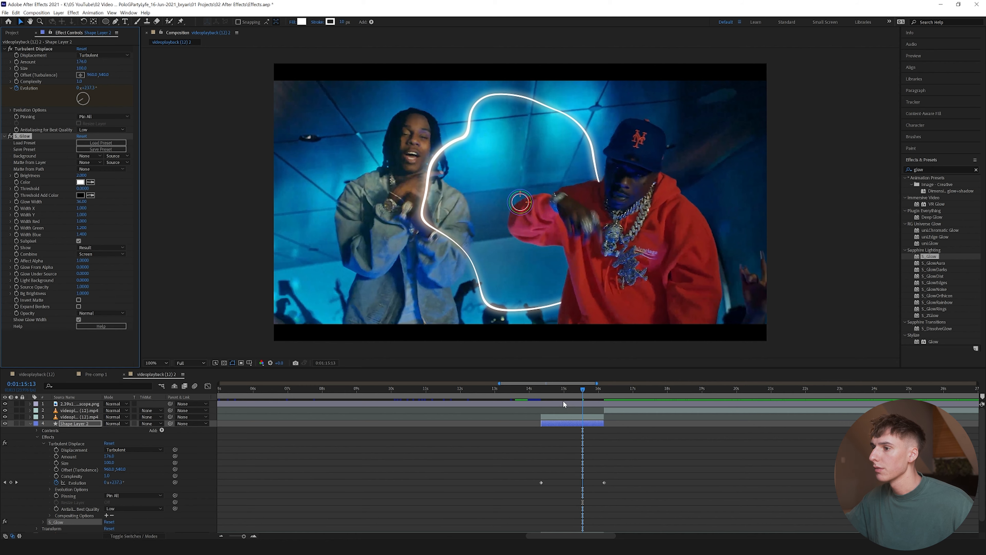
{"action": "left_click", "coordinate": [535, 392]}
{"action": "key", "text": "space"}
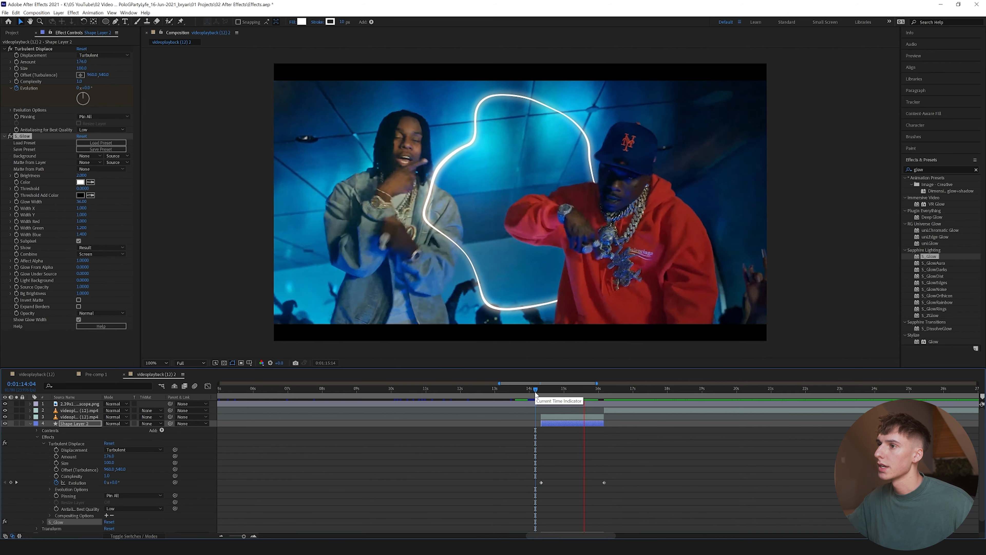
{"action": "key", "text": "space"}
{"action": "key", "text": "space"}
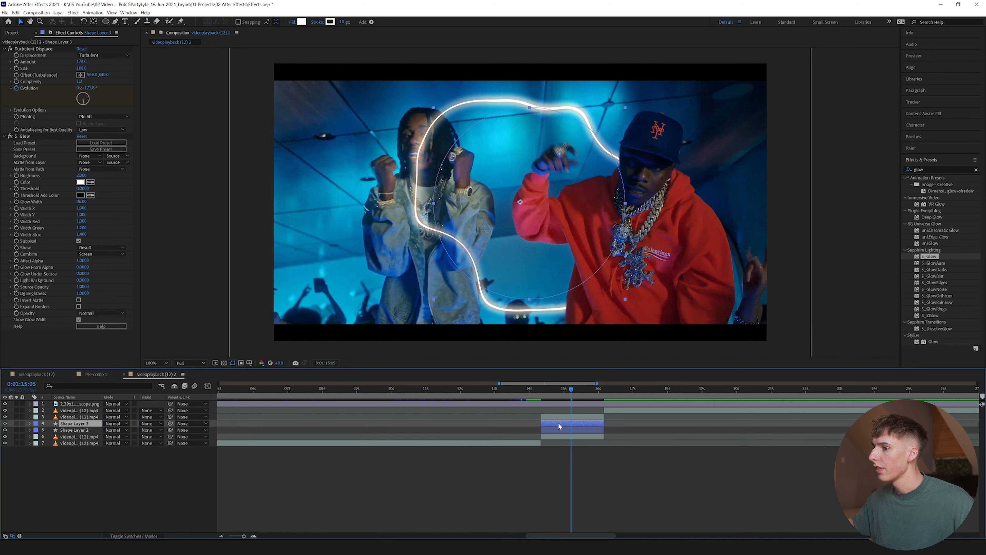
Step: Scale the duplicated glowing circle to 44%, and duplicate it again with the new copy scaled to about 11%
{"action": "key", "text": "s"}
{"action": "left_click_drag", "start_coordinate": [116, 430], "coordinate": [91, 432]}
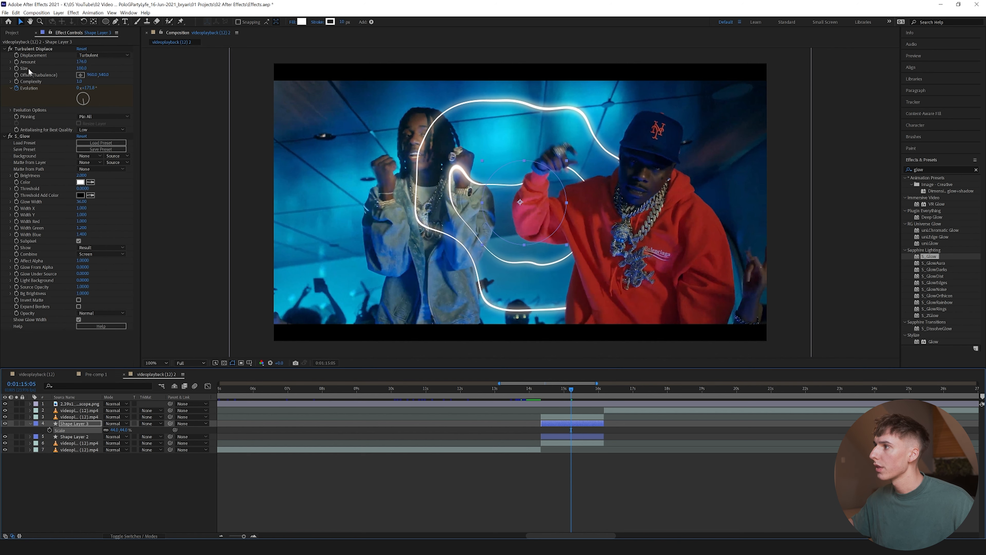
{"action": "key", "text": "s"}
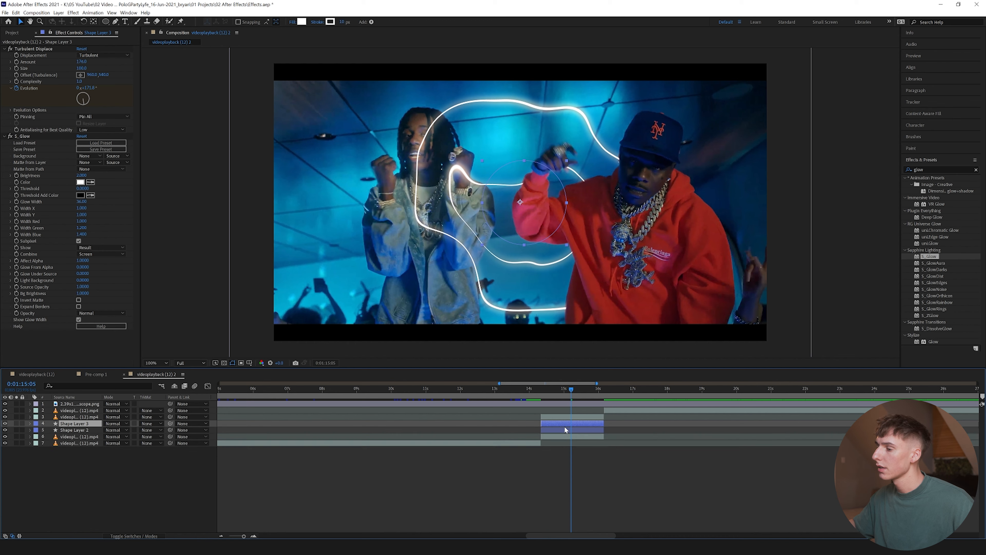
{"action": "key", "text": "ctrl+d"}
{"action": "key", "text": "s"}
{"action": "mouse_move", "coordinate": [119, 430]}
{"action": "left_mouse_down"}
{"action": "mouse_move", "coordinate": [99, 431]}
{"action": "mouse_move", "coordinate": [113, 430]}
{"action": "left_mouse_up"}
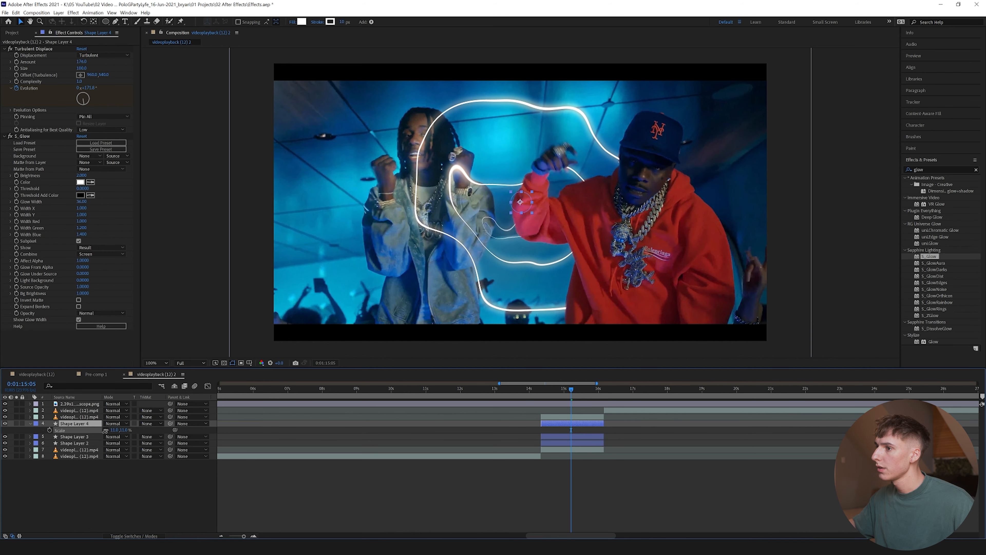
Step: Duplicate Shape Layer 2 and scale the lower copy of the circle to 201%
{"action": "left_click", "coordinate": [558, 449]}
{"action": "left_click", "coordinate": [558, 444], "text": "shift"}
{"action": "key", "text": "ctrl+d"}
{"action": "left_click", "coordinate": [556, 448]}
{"action": "key", "text": "s"}
{"action": "left_click_drag", "start_coordinate": [116, 456], "coordinate": [154, 455]}
Step: Duplicate the 201% circle, scale Shape Layer 2 to 309%, and play back the rings from 0:01:14:07
{"action": "left_click", "coordinate": [557, 450]}
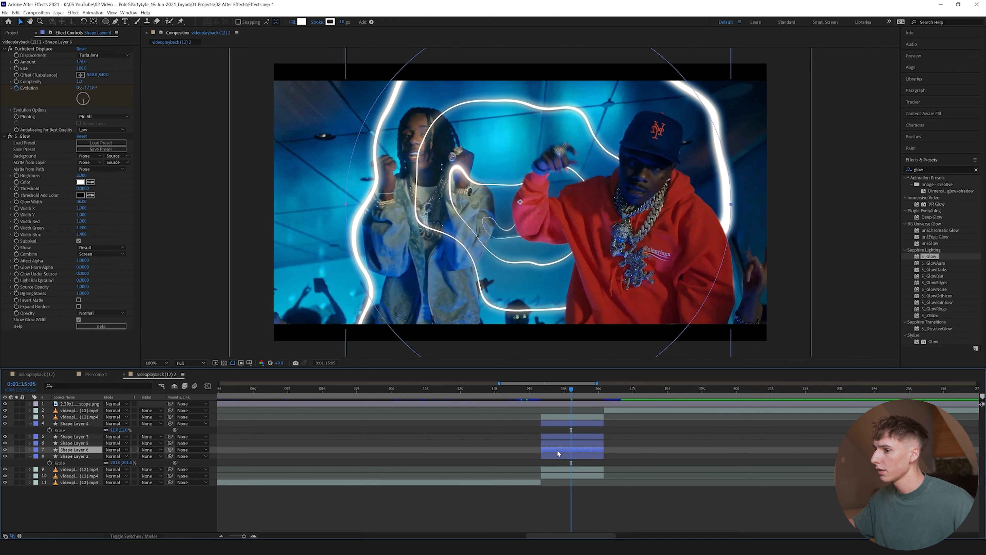
{"action": "key", "text": "ctrl+d"}
{"action": "left_click", "coordinate": [556, 455]}
{"action": "left_click_drag", "start_coordinate": [115, 463], "coordinate": [159, 465]}
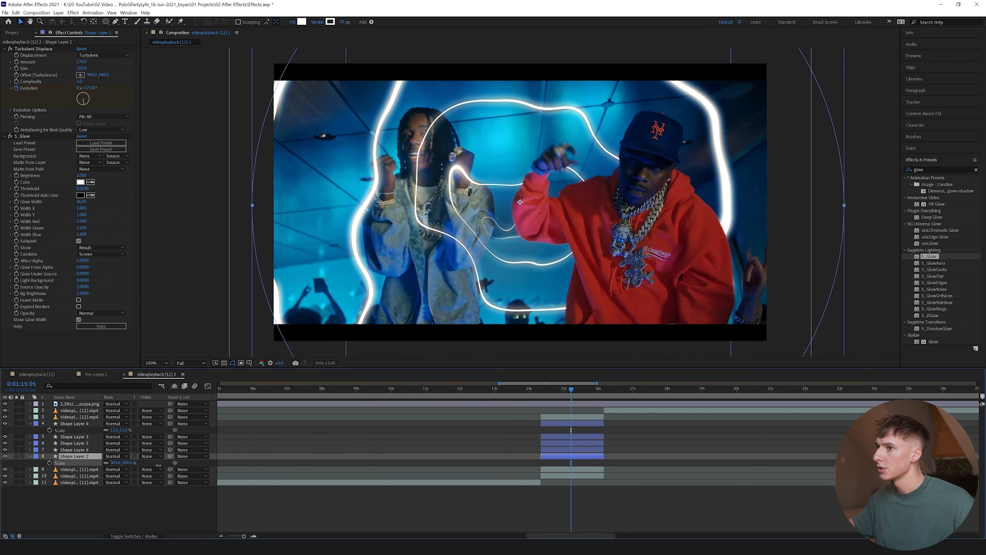
{"action": "left_click", "coordinate": [538, 396]}
{"action": "key", "text": "space"}
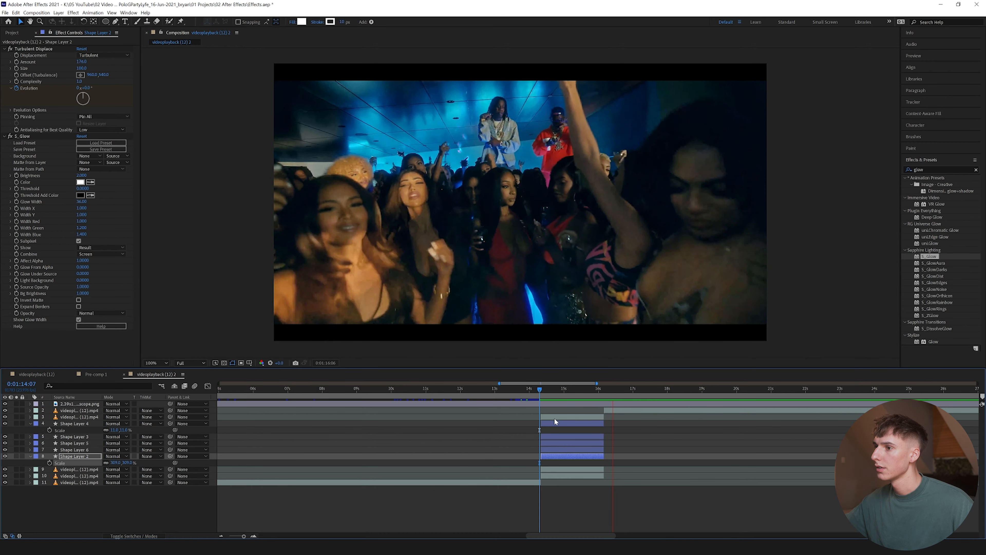
{"action": "key", "text": "space"}
Step: Pre-compose all five circle shape layers into a new composition named "Circles", moving all attributes into it
{"action": "left_click", "coordinate": [548, 391]}
{"action": "left_click", "coordinate": [551, 423]}
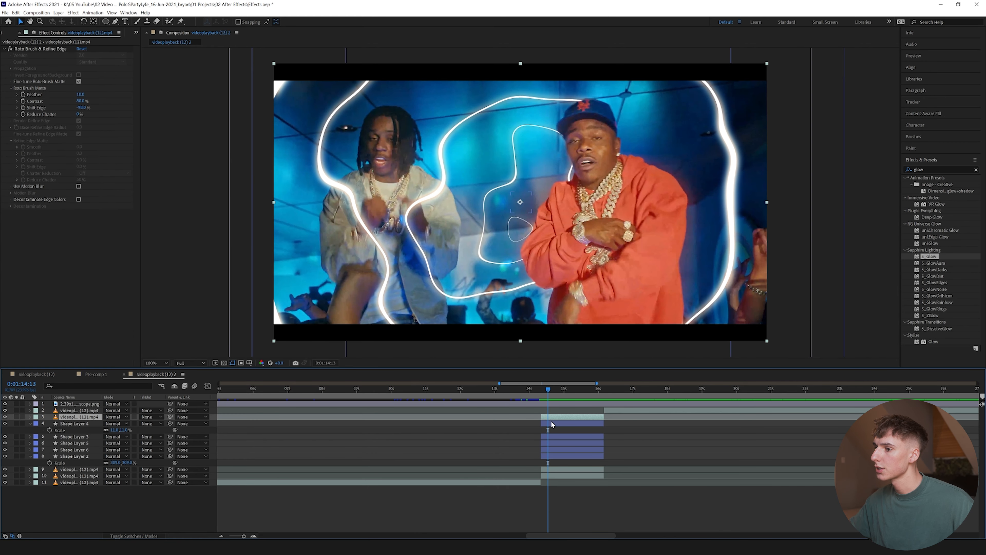
{"action": "left_click", "coordinate": [561, 456], "text": "shift"}
{"action": "left_click", "coordinate": [555, 423]}
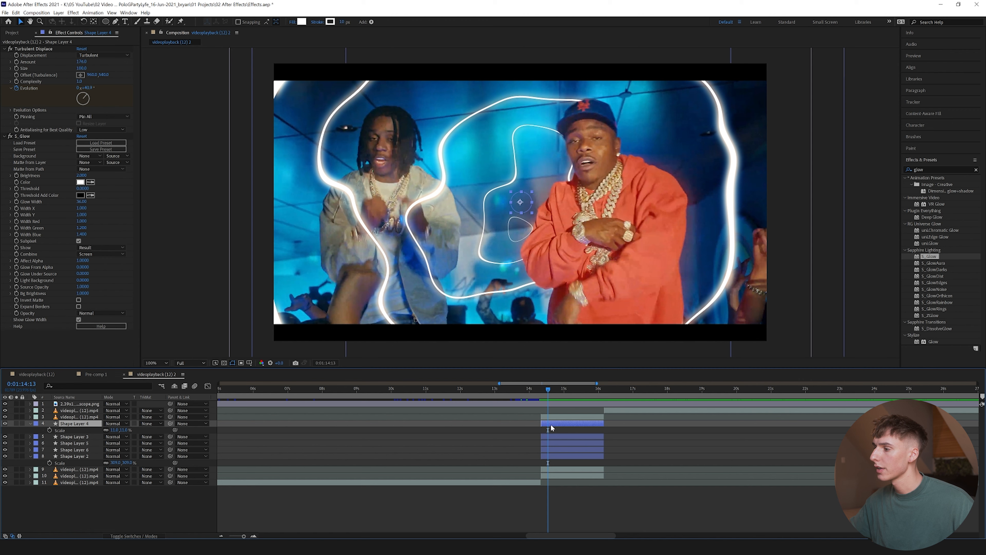
{"action": "left_click", "coordinate": [568, 454], "text": "shift"}
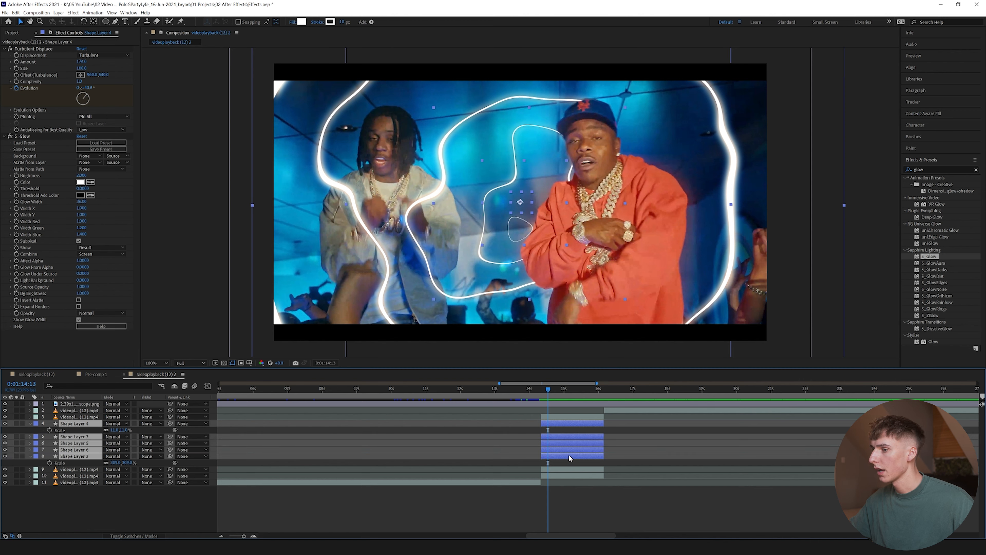
{"action": "right_click", "coordinate": [563, 443]}
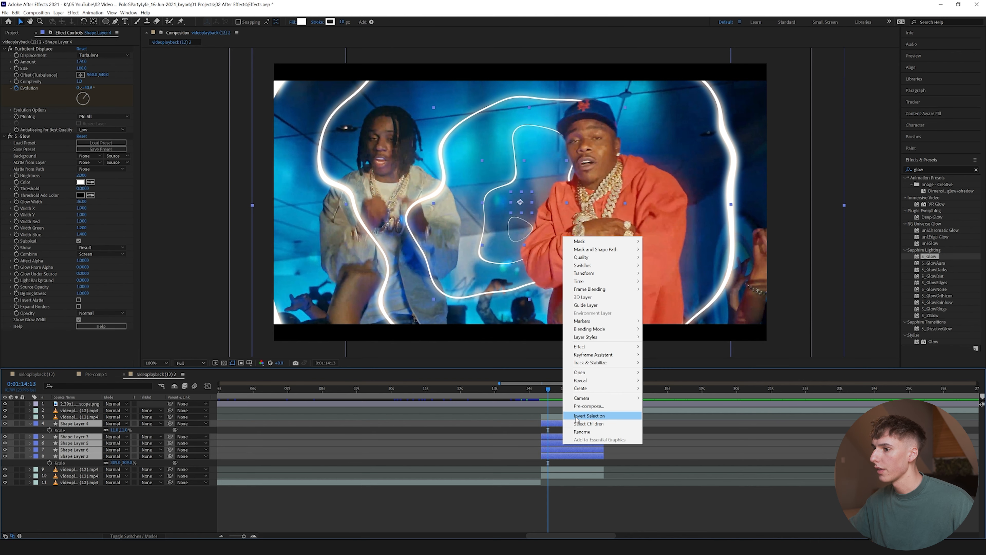
{"action": "left_click", "coordinate": [582, 407]}
{"action": "type", "text": "C"}
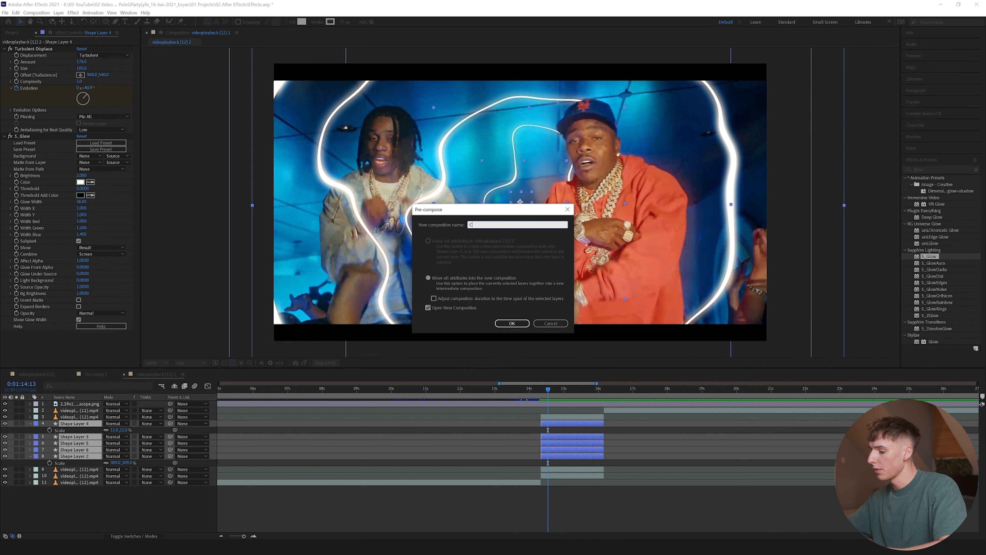
{"action": "type", "text": "ircles"}
{"action": "key", "text": "Return"}
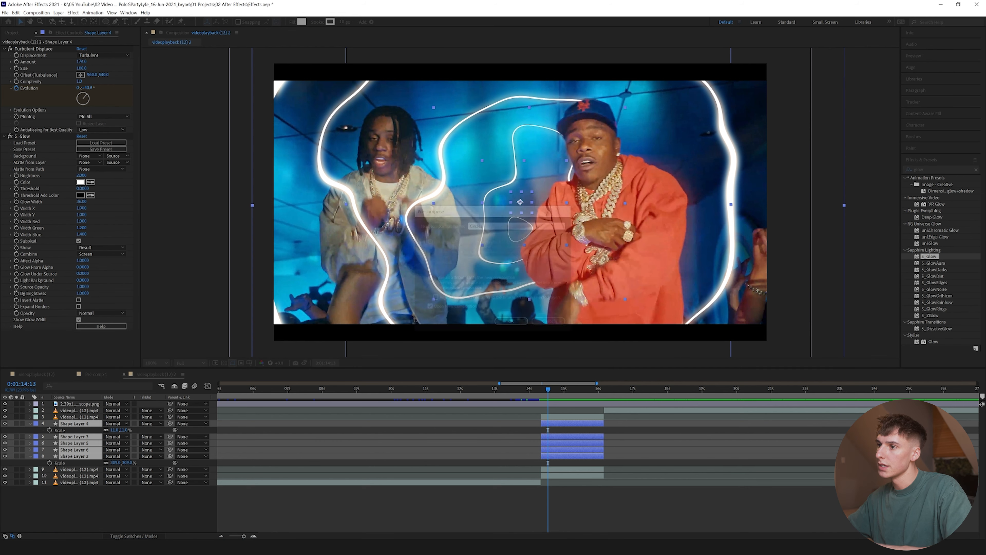
Step: Close the Circles, Pre-comp 1 and videoplayback (12) timelines, keeping only videoplayback (12) 2 open
{"action": "left_click", "coordinate": [193, 374]}
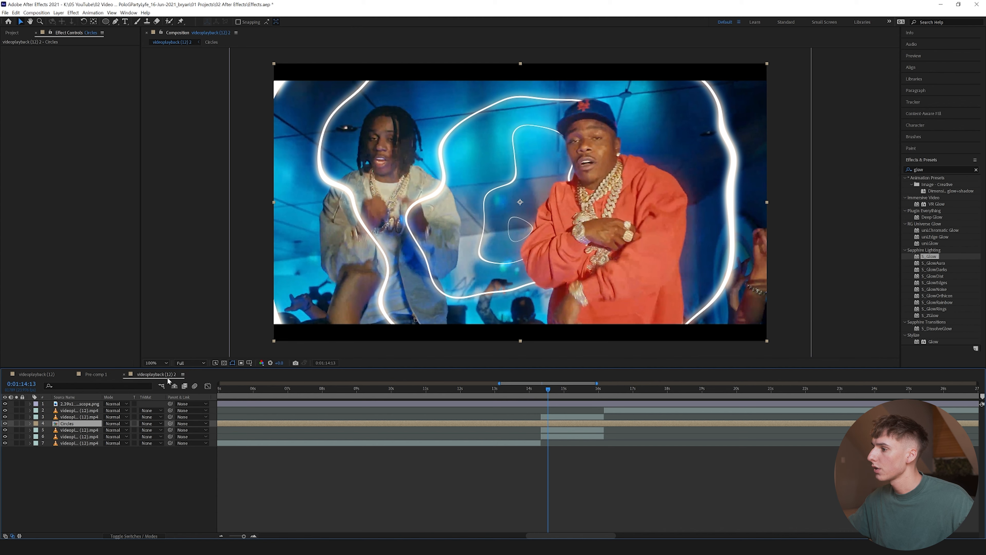
{"action": "left_click", "coordinate": [73, 374]}
{"action": "left_click", "coordinate": [6, 374]}
Step: Split the Circles layer at 0:01:14:08 and 0:01:16:04, and delete the pieces before and after the rotoscoped shot
{"action": "left_click", "coordinate": [542, 390]}
{"action": "left_click", "coordinate": [553, 422]}
{"action": "key", "text": "ctrl+shift+d"}
{"action": "left_click", "coordinate": [602, 394]}
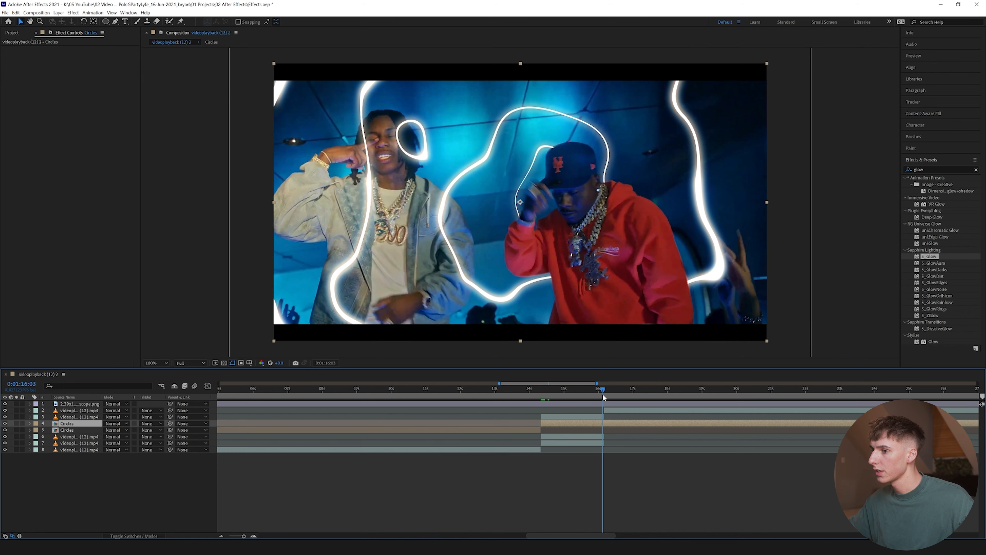
{"action": "key", "text": "Page_Down"}
{"action": "key", "text": "ctrl+shift+d"}
{"action": "key", "text": "Delete"}
{"action": "left_click", "coordinate": [523, 430]}
{"action": "key", "text": "Delete"}
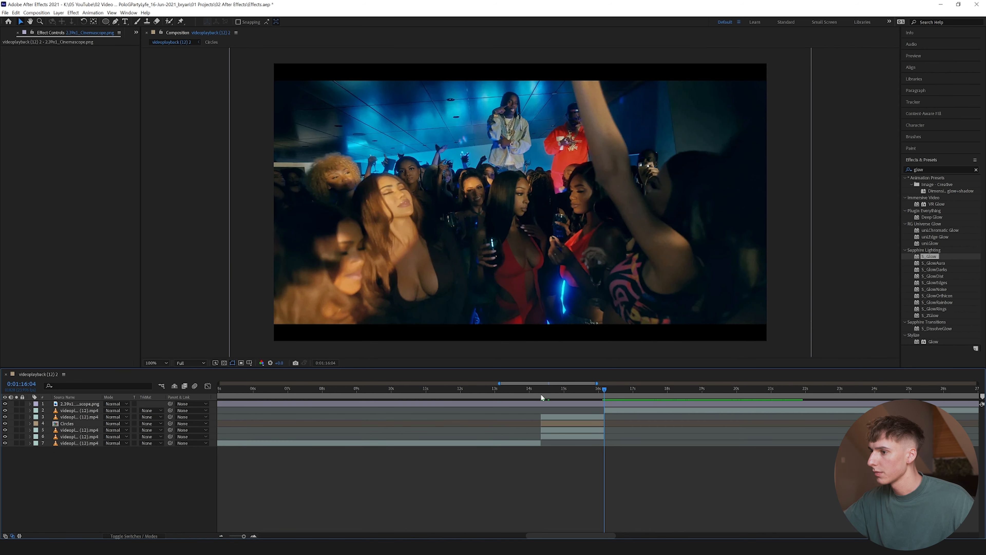
Step: Play back the glowing circles behind the rotoscoped performer from 0:01:14:08
{"action": "left_click", "coordinate": [541, 390]}
{"action": "key", "text": "space"}
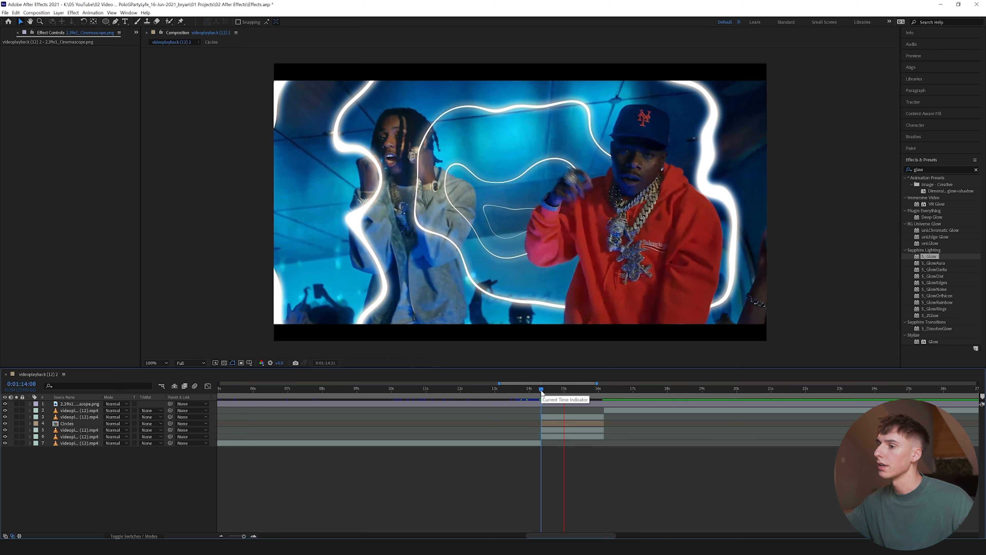
{"action": "key", "text": "space"}
{"action": "key", "text": "space"}
Step: Set a 100% scale keyframe on the Circles layer at 0:01:14:08
{"action": "left_click", "coordinate": [495, 307]}
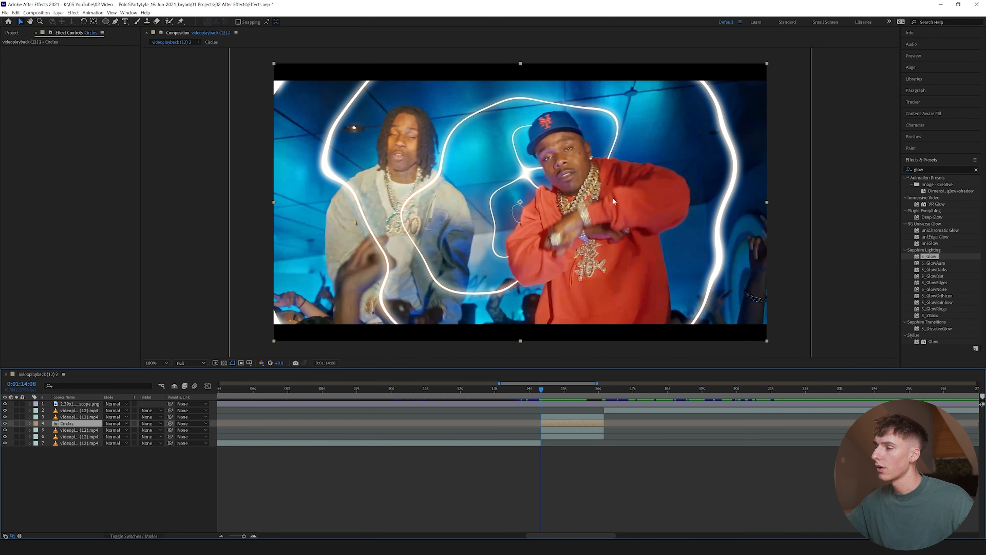
{"action": "key", "text": "s"}
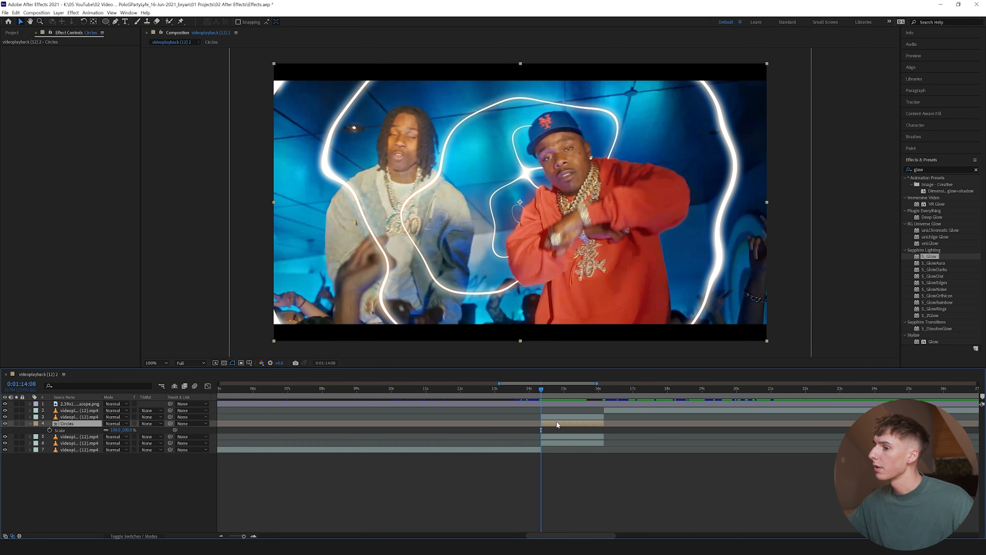
{"action": "left_click", "coordinate": [29, 423]}
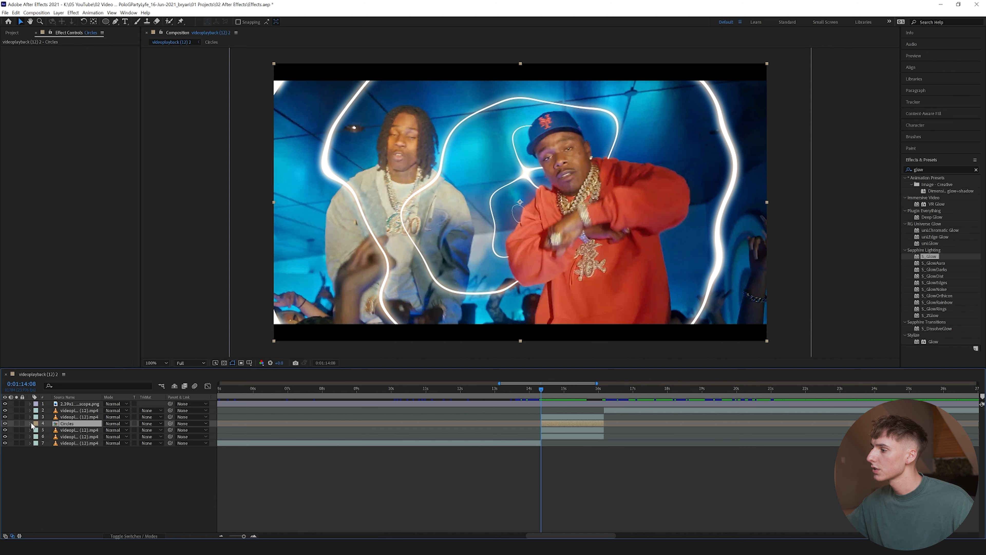
{"action": "left_click", "coordinate": [30, 423]}
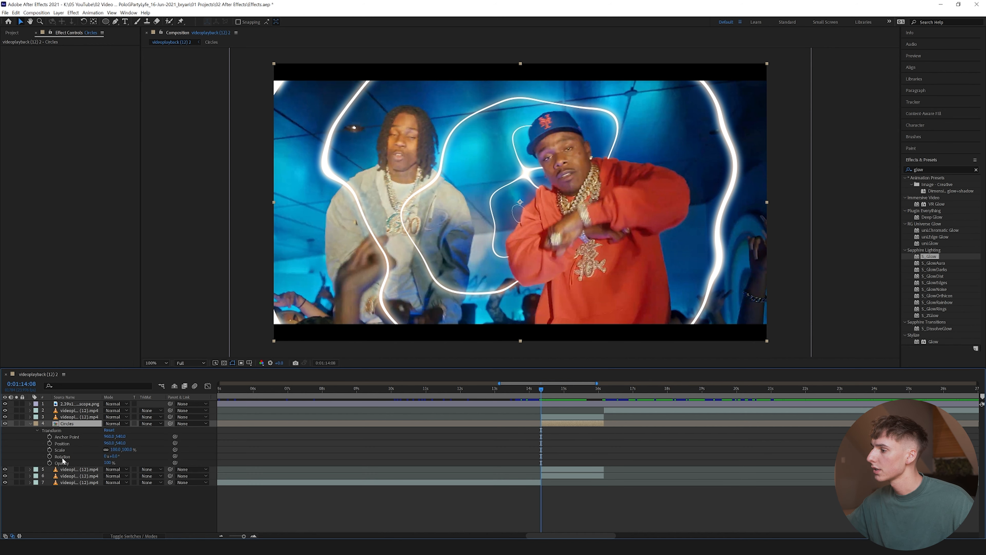
{"action": "left_click", "coordinate": [37, 430]}
{"action": "left_click", "coordinate": [37, 431]}
{"action": "left_click", "coordinate": [50, 450]}
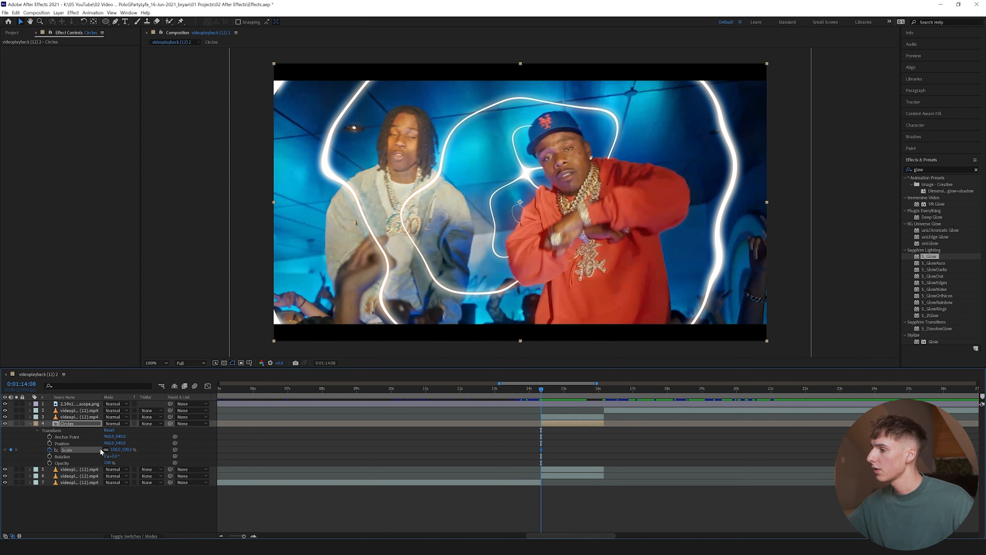
Step: Scale the Circles layer up to about 175% at 0:01:16:03 and shift that keyframe to the layer's end
{"action": "left_click_drag", "start_coordinate": [598, 395], "coordinate": [603, 394]}
{"action": "left_click_drag", "start_coordinate": [114, 450], "coordinate": [144, 449]}
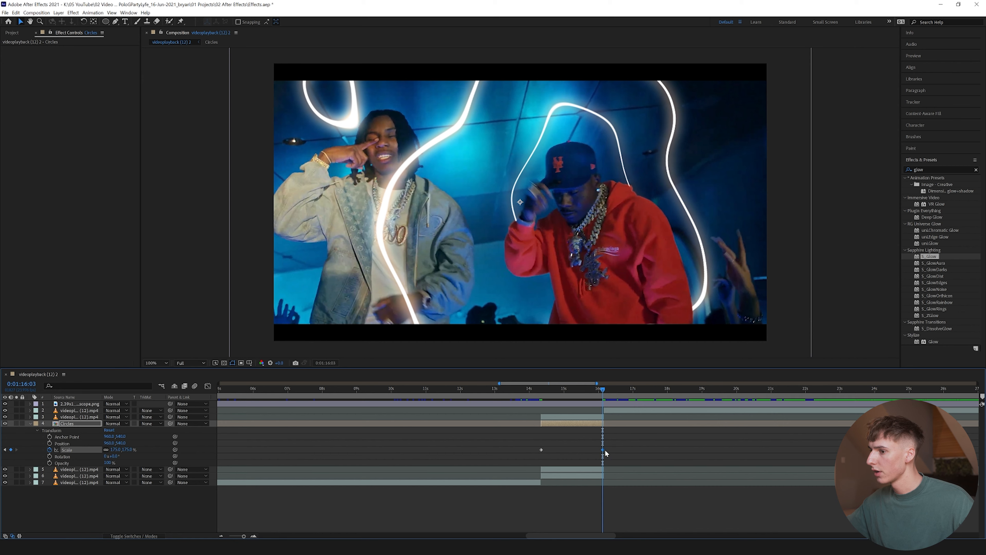
{"action": "left_click_drag", "start_coordinate": [604, 449], "coordinate": [606, 450]}
Step: Enable motion blur for the Circles layer and the composition, and play back the growing circles from 0:01:14:02
{"action": "left_click_drag", "start_coordinate": [605, 392], "coordinate": [542, 397]}
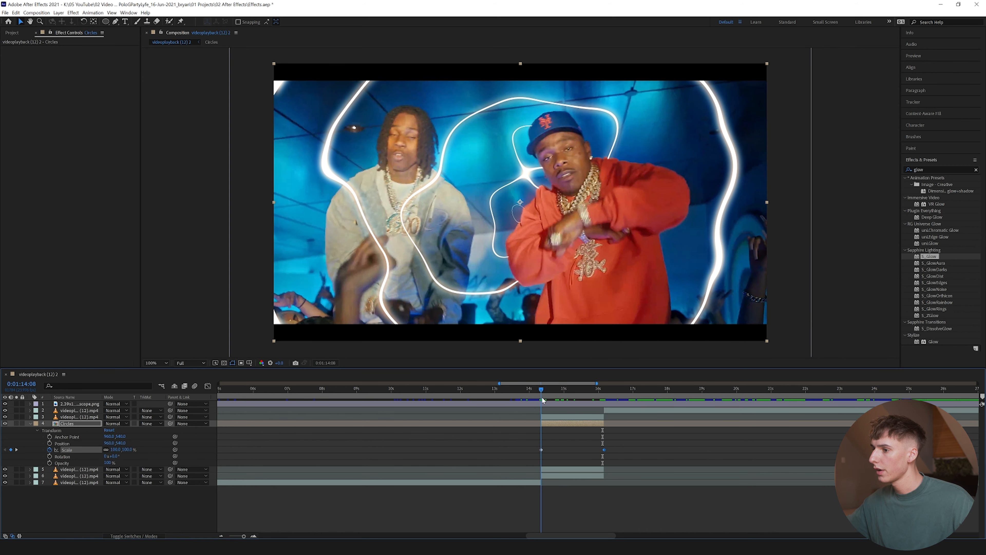
{"action": "left_click", "coordinate": [137, 536]}
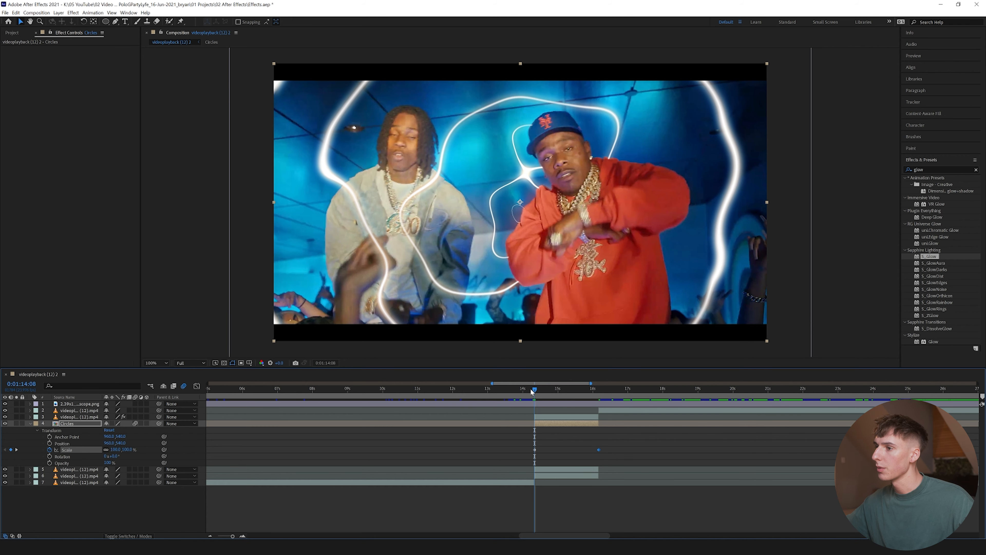
{"action": "left_click_drag", "start_coordinate": [532, 391], "coordinate": [525, 390]}
{"action": "key", "text": "space"}
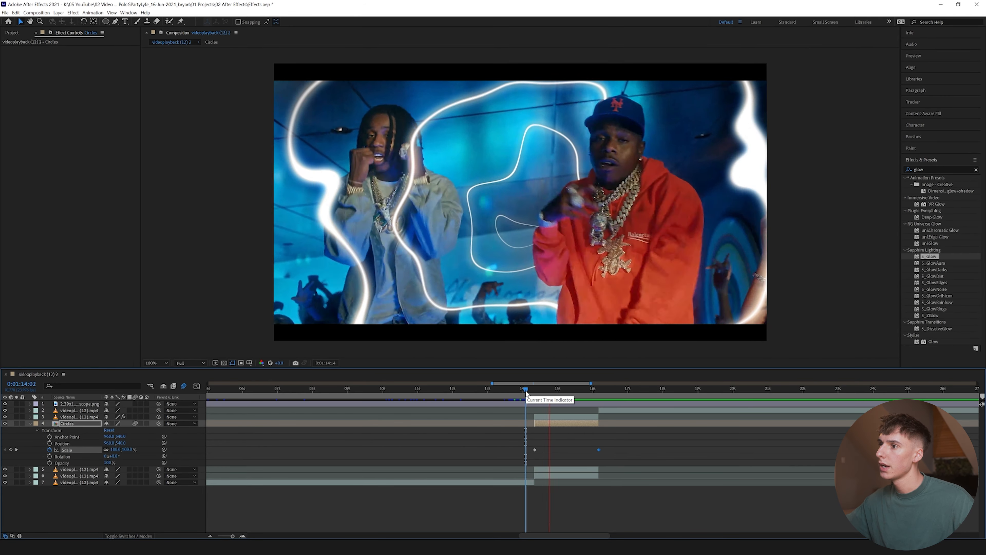
{"action": "mouse_move", "coordinate": [527, 390]}
{"action": "left_mouse_down"}
{"action": "mouse_move", "coordinate": [570, 391]}
{"action": "mouse_move", "coordinate": [531, 396]}
{"action": "left_mouse_up"}
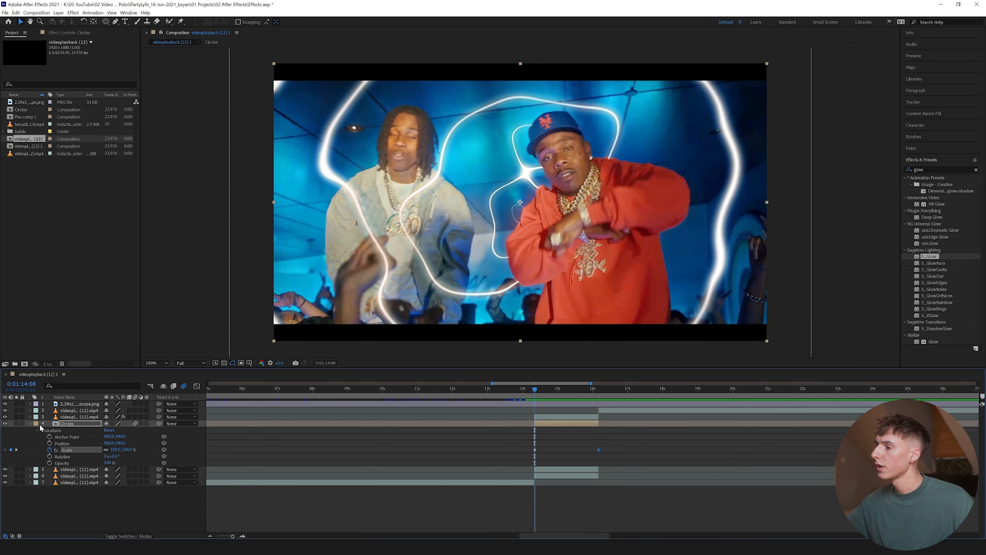
Step: Collapse the Circles properties, select the rotoscoped performer layer, and scrub across the cut between 0:01:14:03 and 0:01:14:08
{"action": "left_click", "coordinate": [31, 424]}
{"action": "mouse_move", "coordinate": [535, 390]}
{"action": "left_mouse_down"}
{"action": "mouse_move", "coordinate": [544, 392]}
{"action": "mouse_move", "coordinate": [534, 390]}
{"action": "left_mouse_up"}
{"action": "left_click", "coordinate": [568, 131]}
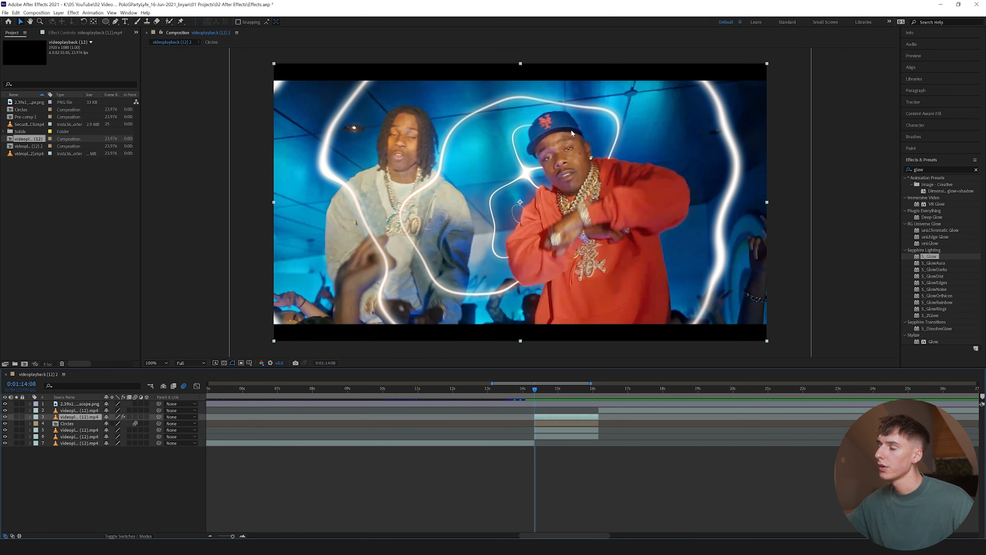
{"action": "left_click_drag", "start_coordinate": [532, 389], "coordinate": [525, 391]}
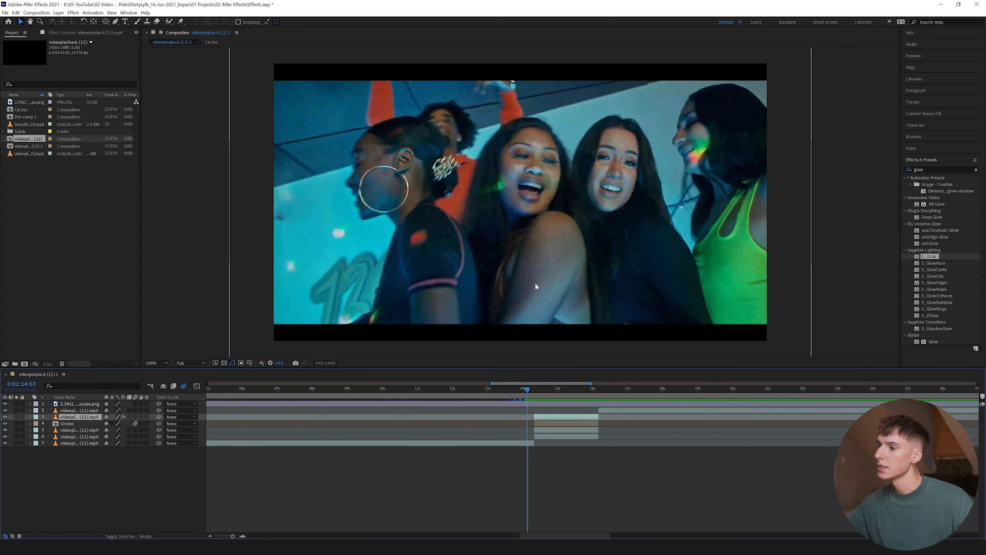
{"action": "left_click_drag", "start_coordinate": [528, 389], "coordinate": [535, 390]}
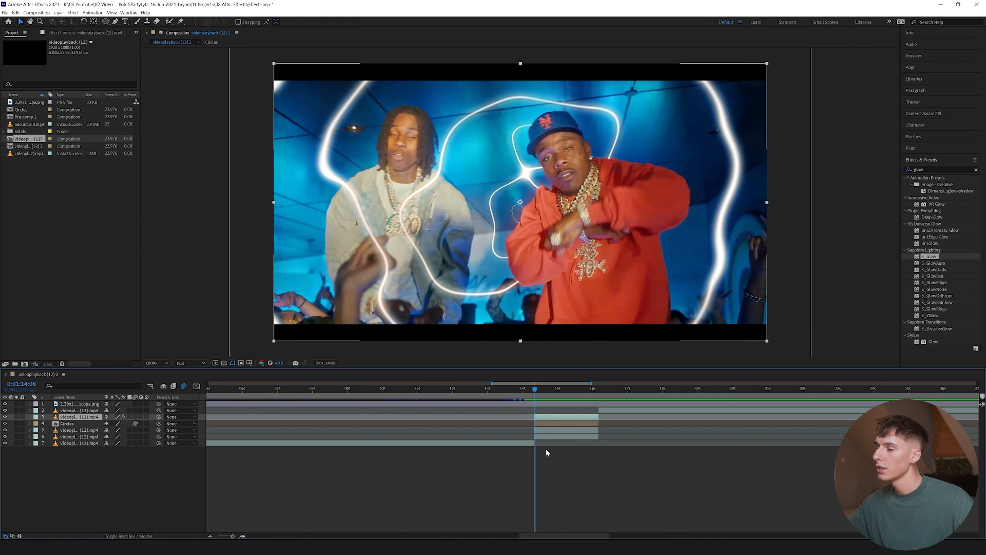
Step: Trim the start of the Circles layer and the two footage layers below it to 0:01:14:13, five frames after the cut
{"action": "left_click", "coordinate": [910, 56]}
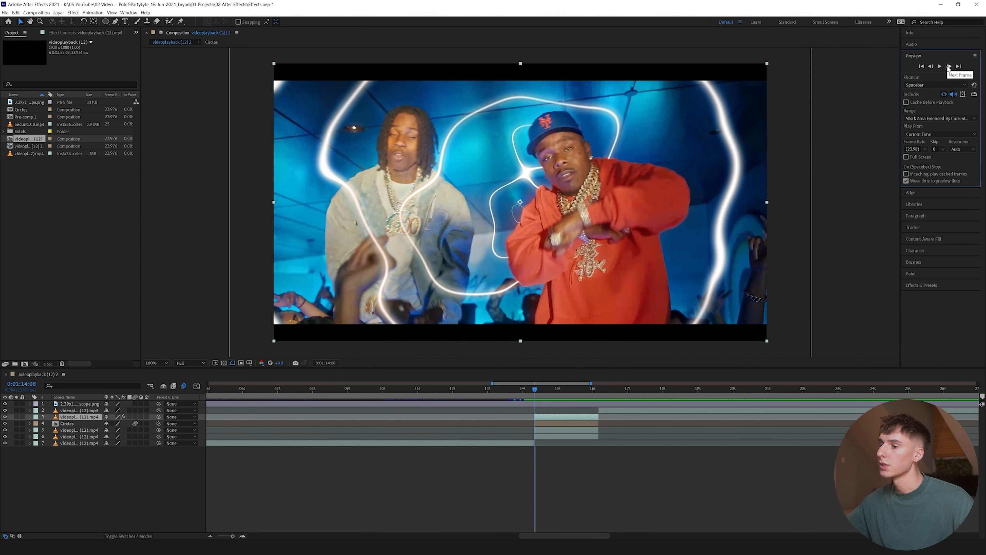
{"action": "left_click", "coordinate": [949, 66]}
{"action": "left_click", "coordinate": [949, 67]}
{"action": "left_click", "coordinate": [949, 67]}
{"action": "left_click", "coordinate": [949, 67]}
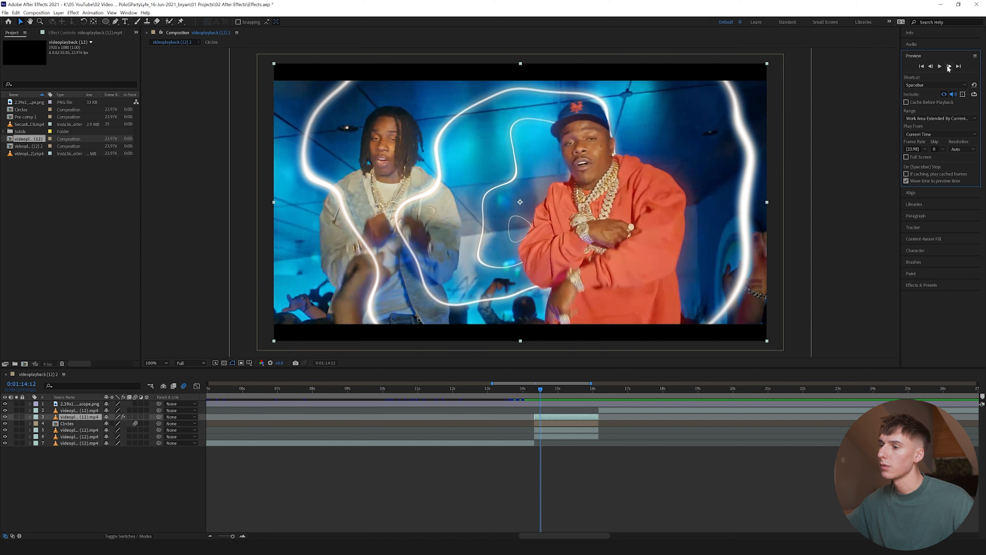
{"action": "left_click", "coordinate": [949, 67]}
{"action": "left_click", "coordinate": [551, 423]}
{"action": "left_click", "coordinate": [547, 435], "text": "shift"}
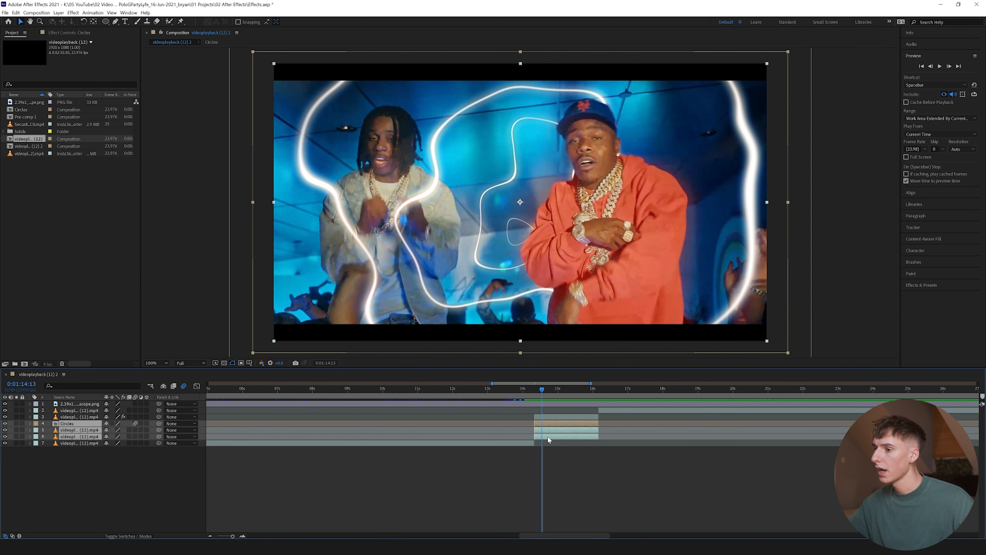
{"action": "left_click_drag", "start_coordinate": [534, 437], "coordinate": [540, 436]}
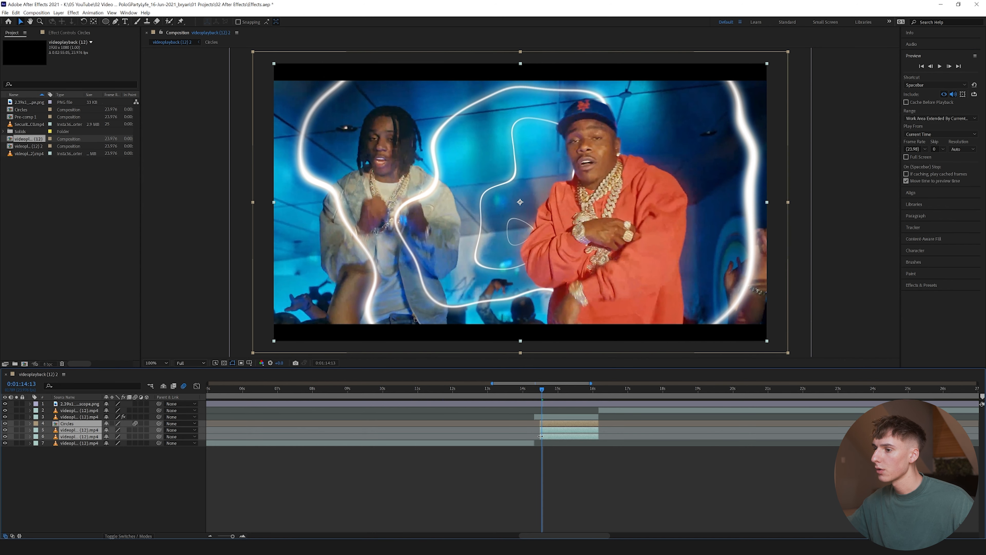
Step: Extend the end of the preceding shot's footage layer to 0:01:14:13 so it fills the gap behind the performer
{"action": "left_click", "coordinate": [570, 449]}
{"action": "left_click_drag", "start_coordinate": [541, 389], "coordinate": [539, 389]}
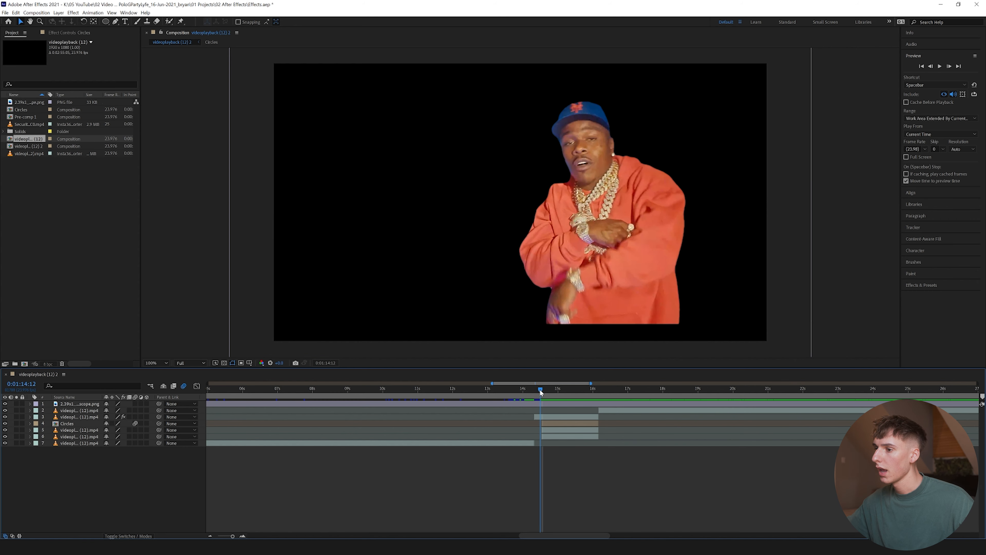
{"action": "left_click", "coordinate": [527, 443]}
{"action": "left_click_drag", "start_coordinate": [533, 445], "coordinate": [534, 444]}
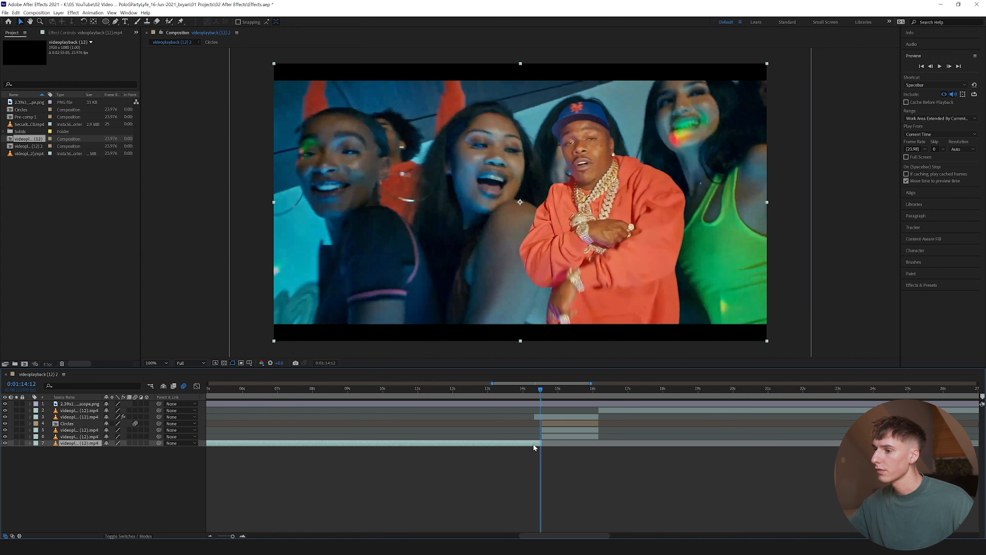
Step: Check the performer layer's start at 0:01:14:08 and play back the overlapping transition from about 0:01:14:00
{"action": "left_click", "coordinate": [534, 390]}
{"action": "left_click_drag", "start_coordinate": [534, 389], "coordinate": [535, 389]}
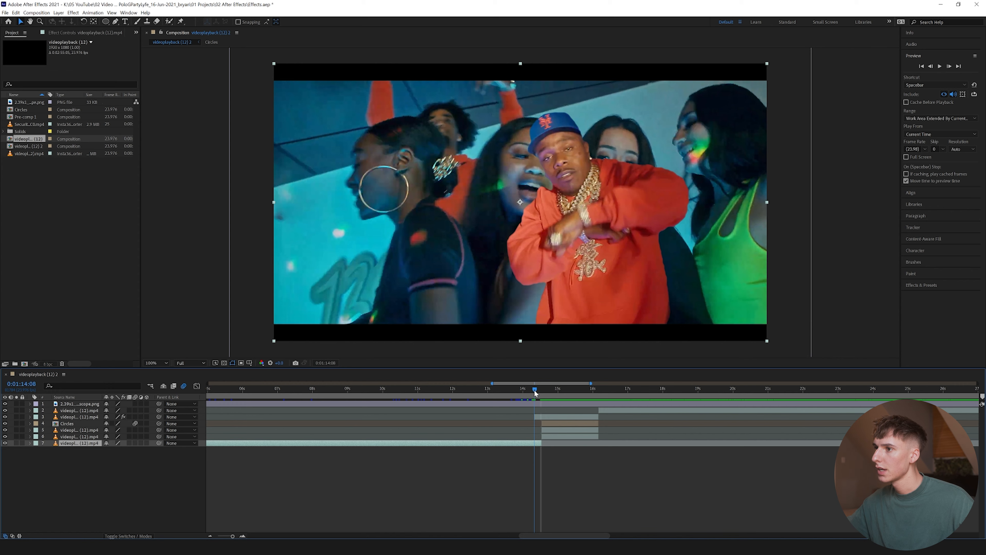
{"action": "left_click", "coordinate": [536, 417]}
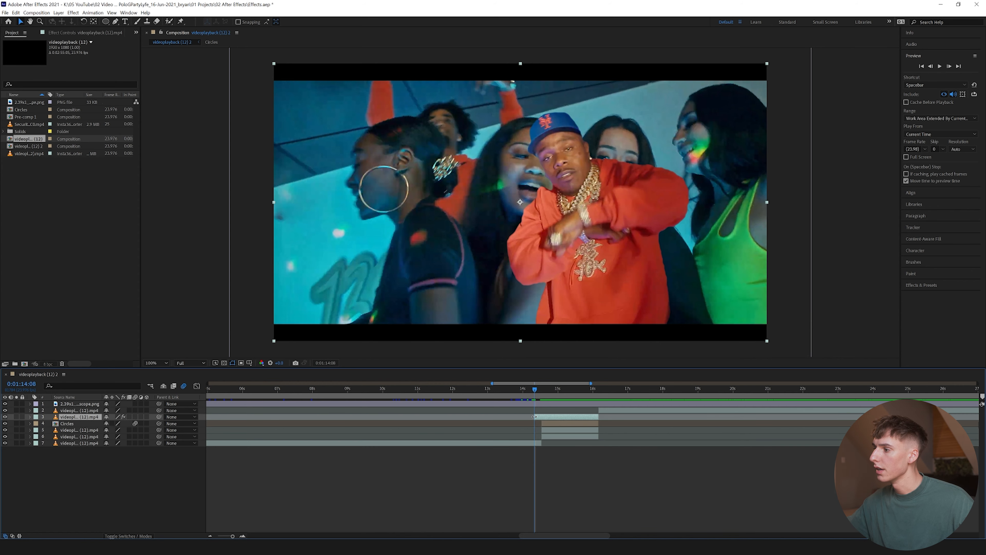
{"action": "mouse_move", "coordinate": [535, 390]}
{"action": "left_mouse_down"}
{"action": "mouse_move", "coordinate": [522, 383]}
{"action": "mouse_move", "coordinate": [535, 395]}
{"action": "left_mouse_up"}
{"action": "left_click", "coordinate": [522, 390]}
{"action": "key", "text": "space"}
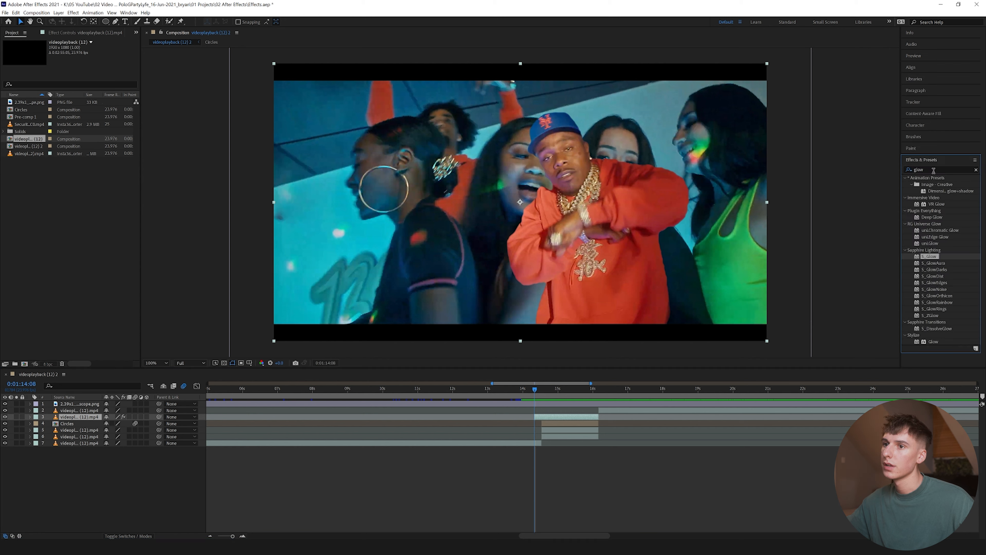
Step: Find the CC Smear effect and apply it to the rotoscoped performer layer
{"action": "key", "text": "ctrl+5"}
{"action": "type", "text": "cc s"}
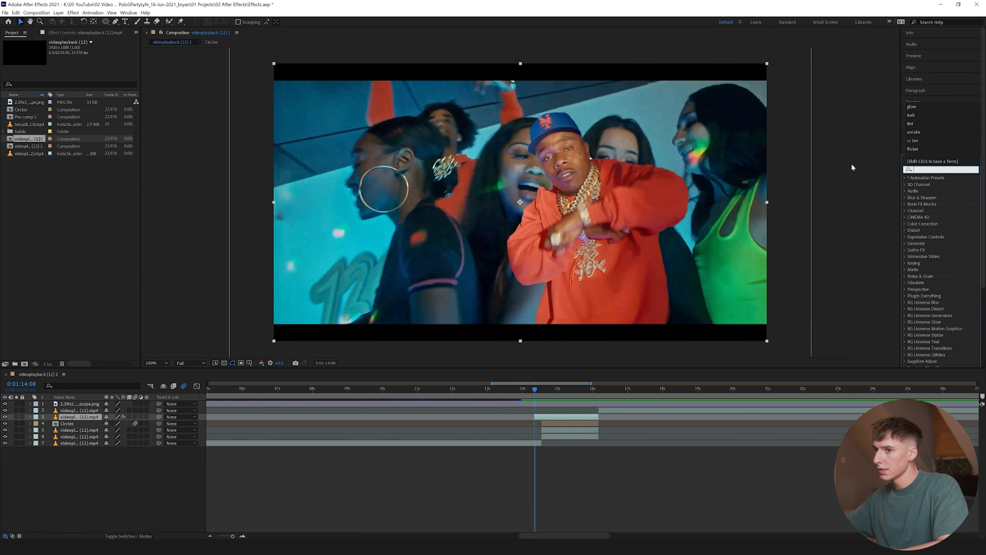
{"action": "type", "text": "m"}
{"action": "left_click_drag", "start_coordinate": [931, 185], "coordinate": [554, 416]}
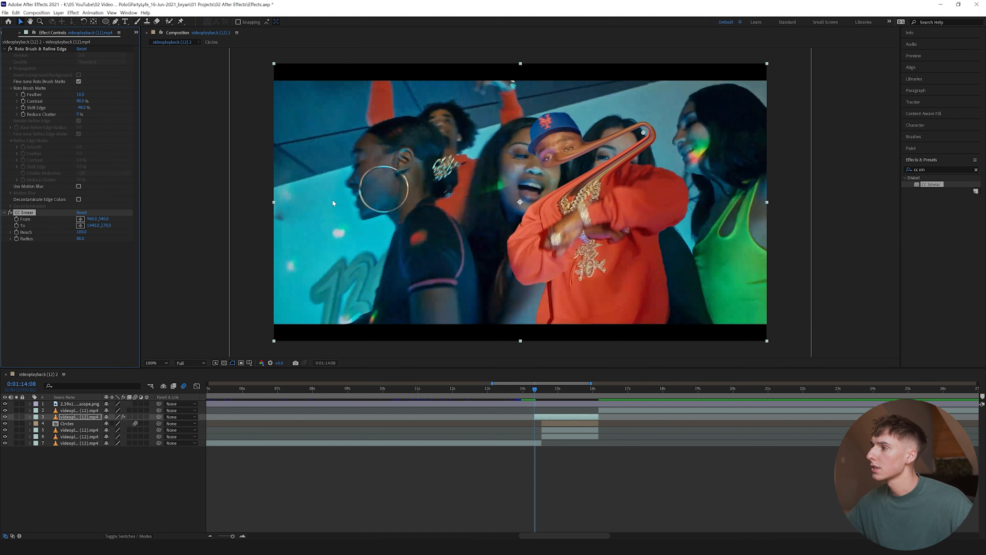
Step: Place the CC Smear From point on the performer's forearm at about 1165, 582
{"action": "left_click_drag", "start_coordinate": [520, 202], "coordinate": [558, 215]}
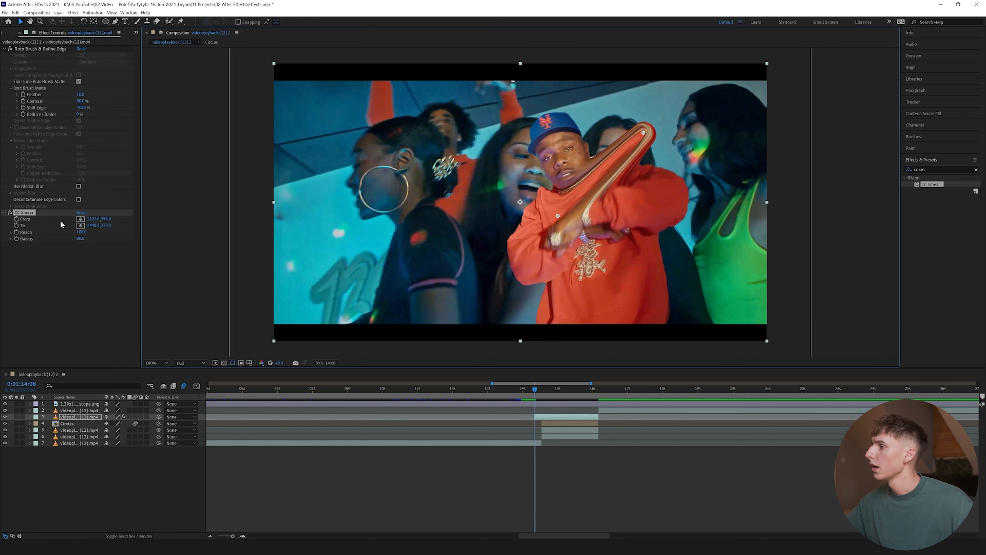
{"action": "left_click", "coordinate": [81, 219]}
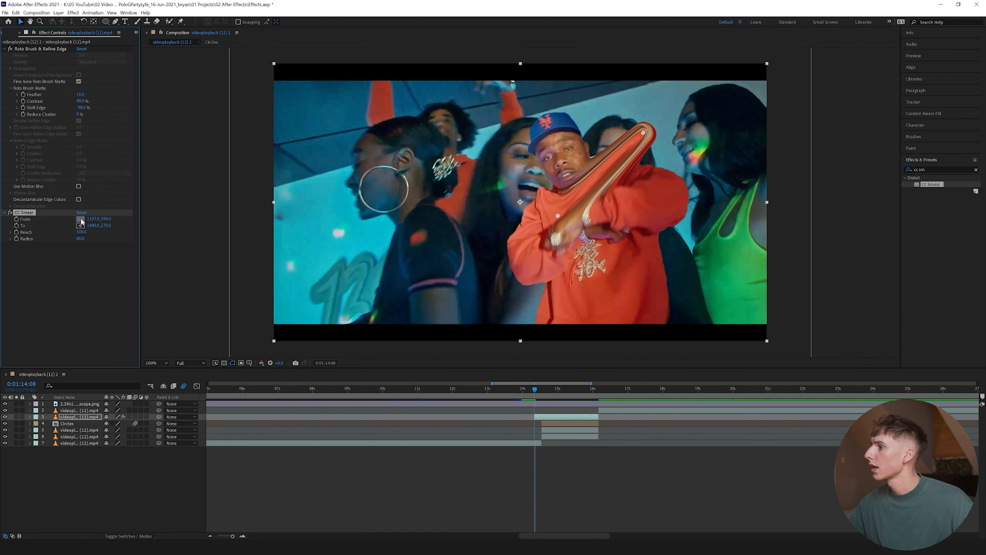
{"action": "left_click", "coordinate": [573, 217]}
{"action": "left_click_drag", "start_coordinate": [572, 217], "coordinate": [573, 213]}
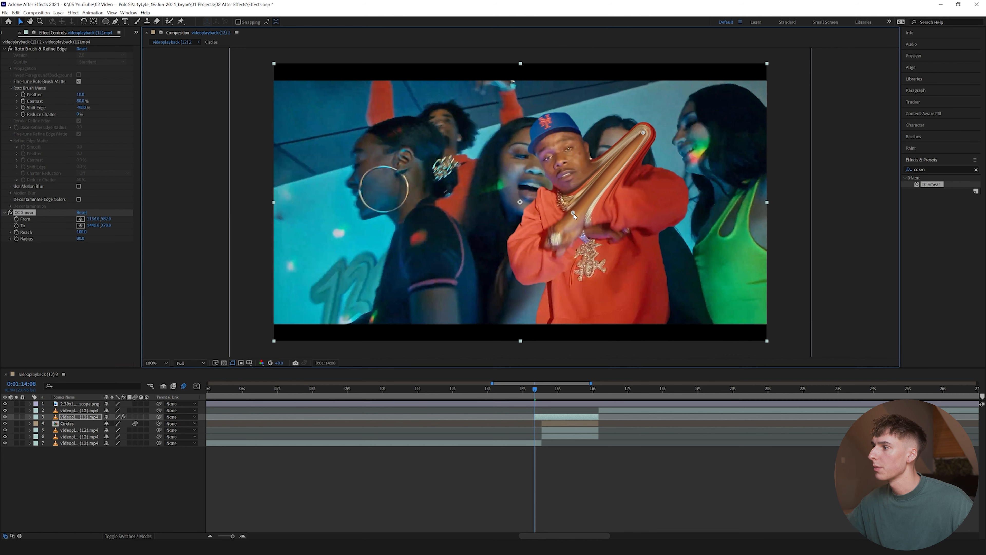
Step: Place the CC Smear To point at the frame's left edge, at about -2, 541
{"action": "left_click", "coordinate": [81, 226]}
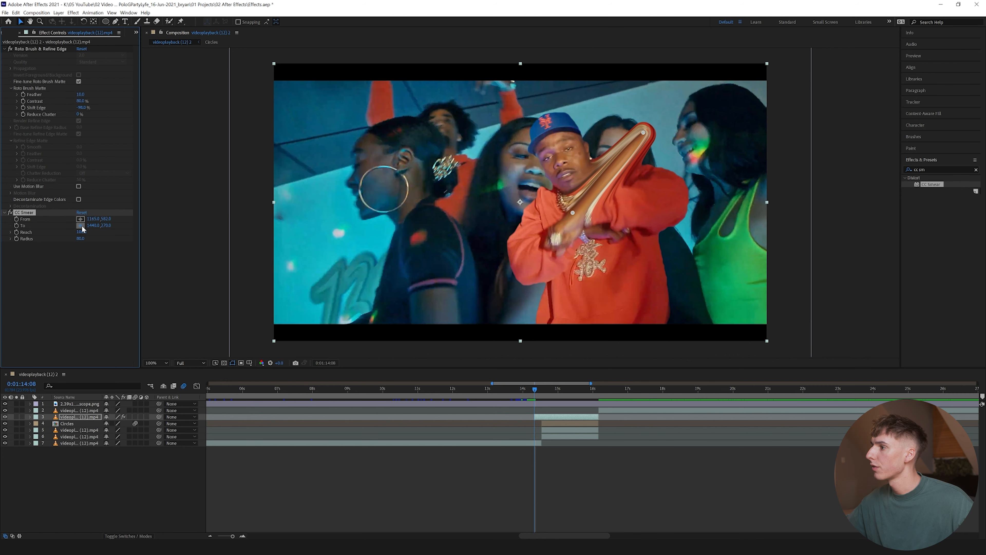
{"action": "left_click", "coordinate": [336, 208]}
{"action": "mouse_move", "coordinate": [338, 210]}
{"action": "left_mouse_down"}
{"action": "mouse_move", "coordinate": [222, 207]}
{"action": "mouse_move", "coordinate": [420, 223]}
{"action": "mouse_move", "coordinate": [517, 120]}
{"action": "mouse_move", "coordinate": [722, 103]}
{"action": "mouse_move", "coordinate": [322, 205]}
{"action": "mouse_move", "coordinate": [274, 206]}
{"action": "left_mouse_up"}
Step: Keyframe the CC Smear Radius from a large smear across the performer's torso at 0:01:14:08 to 0 at 0:01:14:13, and preview it
{"action": "mouse_move", "coordinate": [81, 240]}
{"action": "left_mouse_down"}
{"action": "mouse_move", "coordinate": [188, 236]}
{"action": "mouse_move", "coordinate": [151, 242]}
{"action": "left_mouse_up"}
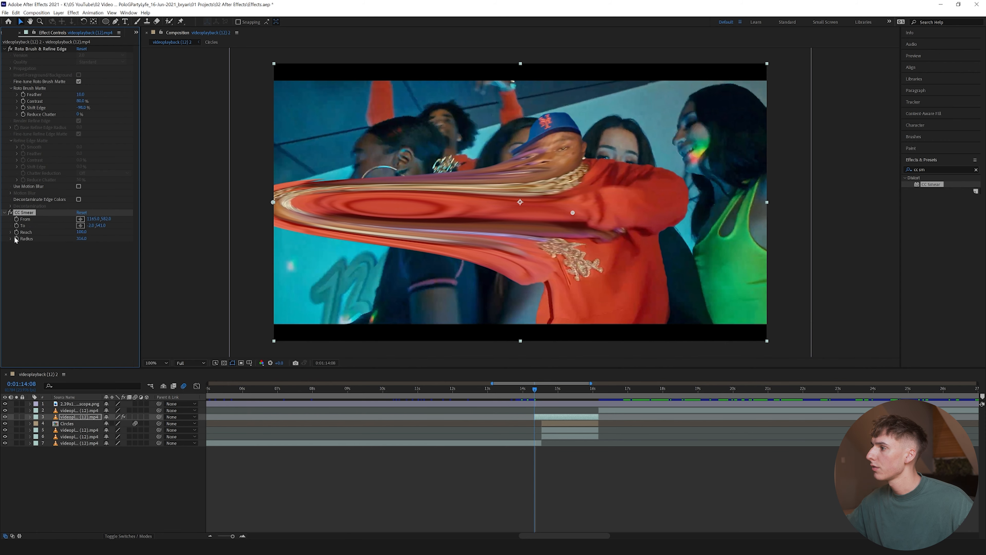
{"action": "left_click", "coordinate": [542, 390]}
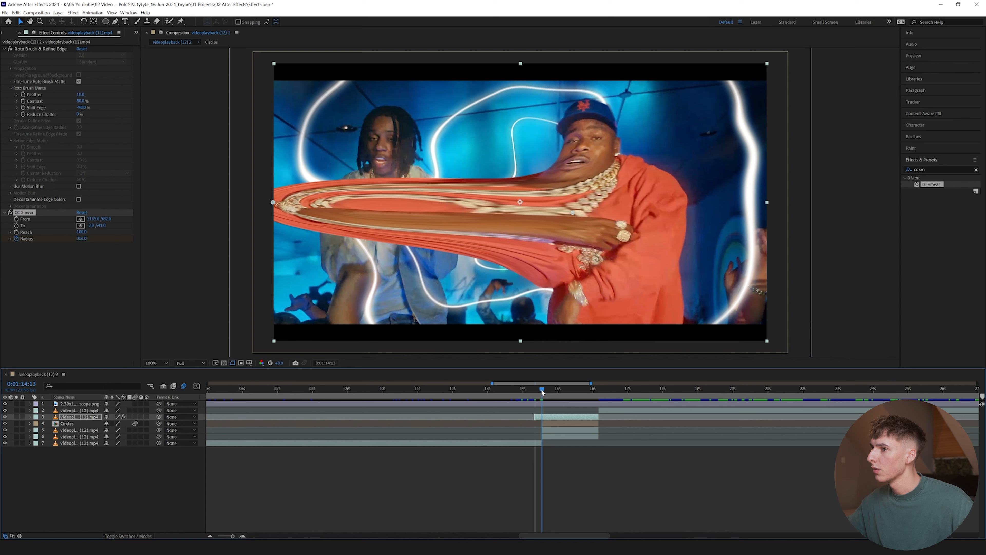
{"action": "left_click_drag", "start_coordinate": [79, 242], "coordinate": [1, 242]}
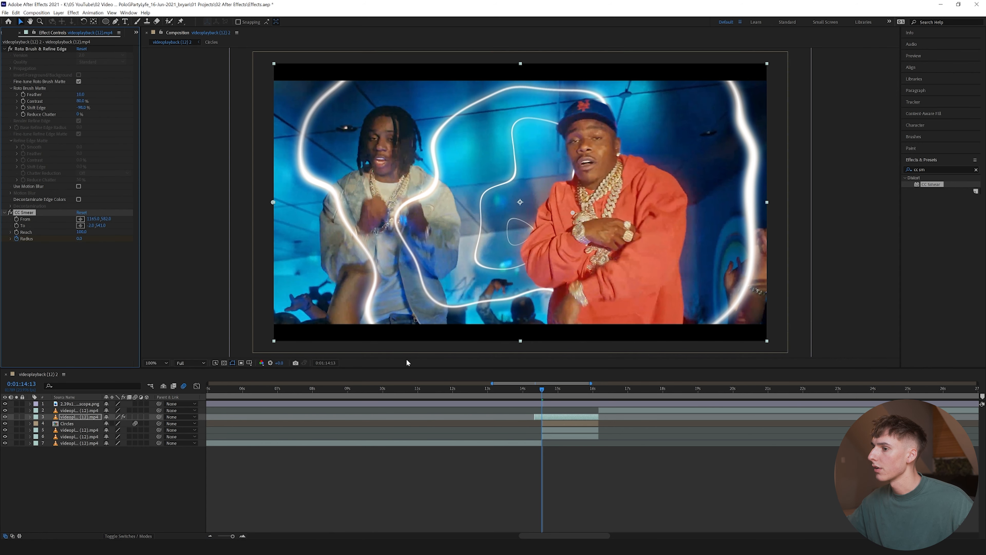
{"action": "left_click", "coordinate": [528, 389]}
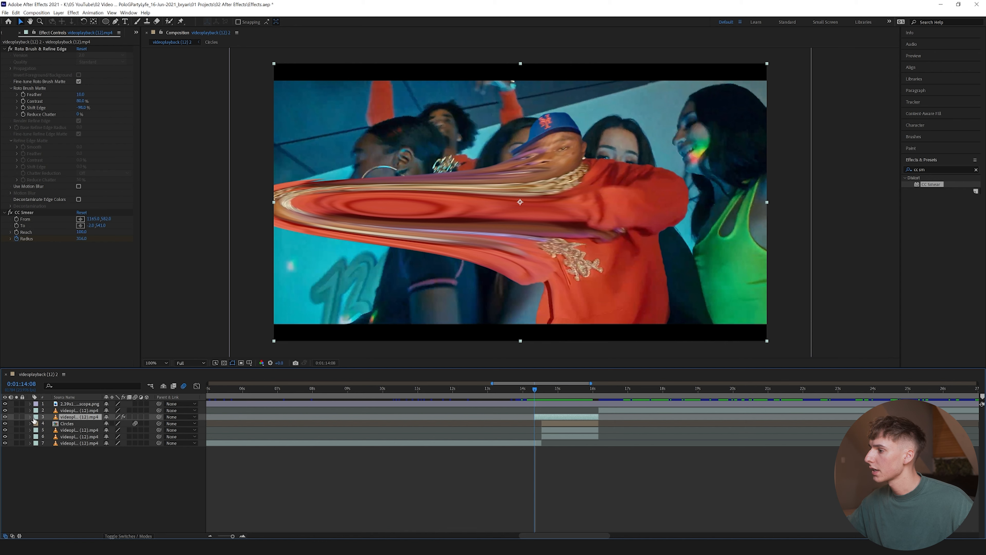
Step: Keyframe the smeared performer layer's Position from 564, 540 at 0:01:14:08 to its default centred position at 0:01:14:13
{"action": "left_click", "coordinate": [30, 416]}
{"action": "left_click", "coordinate": [37, 430]}
{"action": "left_click", "coordinate": [50, 444]}
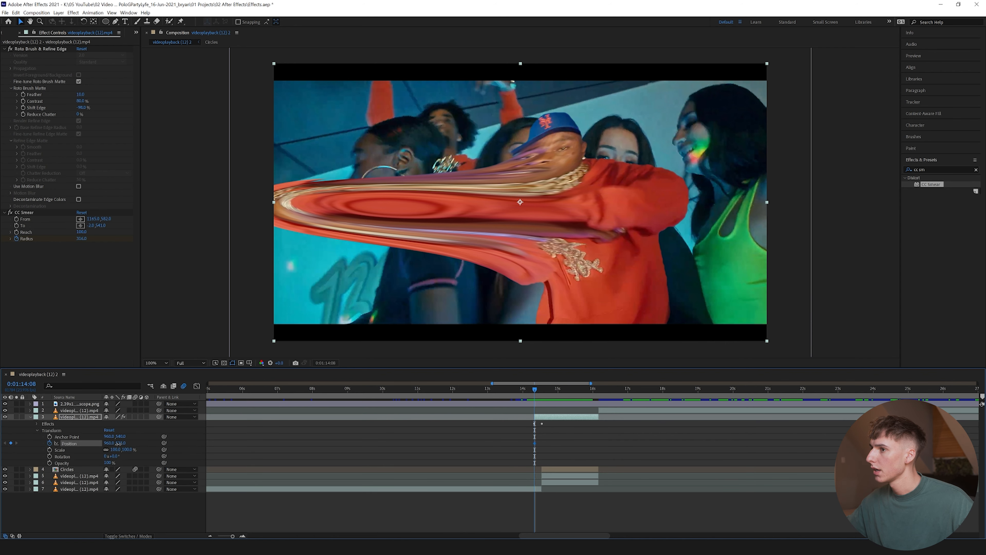
{"action": "left_click_drag", "start_coordinate": [110, 443], "coordinate": [32, 447]}
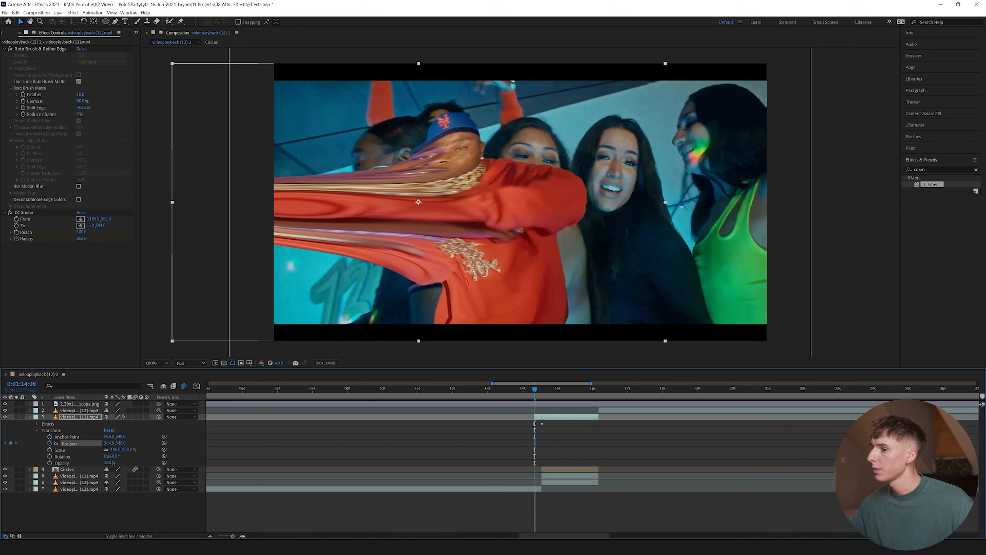
{"action": "left_click", "coordinate": [543, 394]}
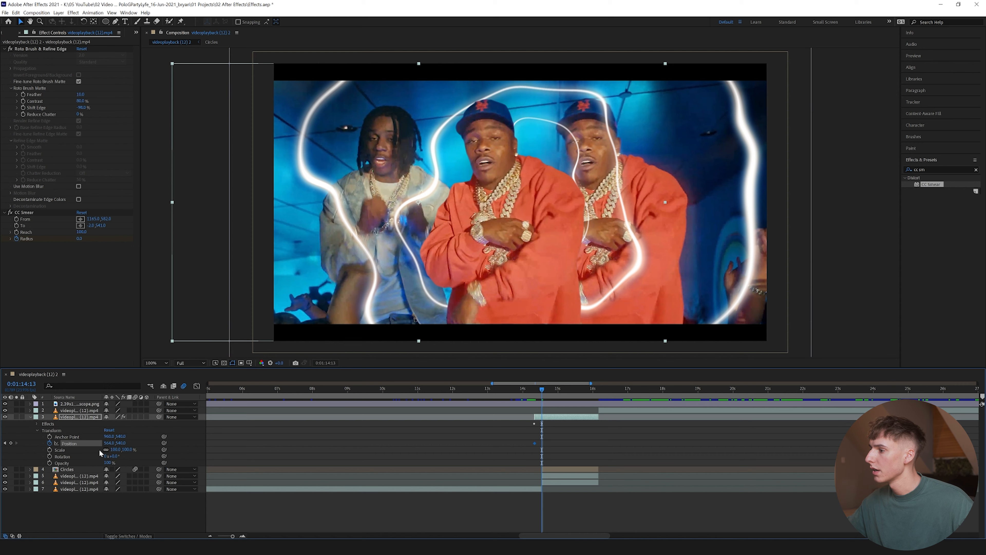
{"action": "right_click", "coordinate": [67, 445]}
{"action": "left_click", "coordinate": [113, 400]}
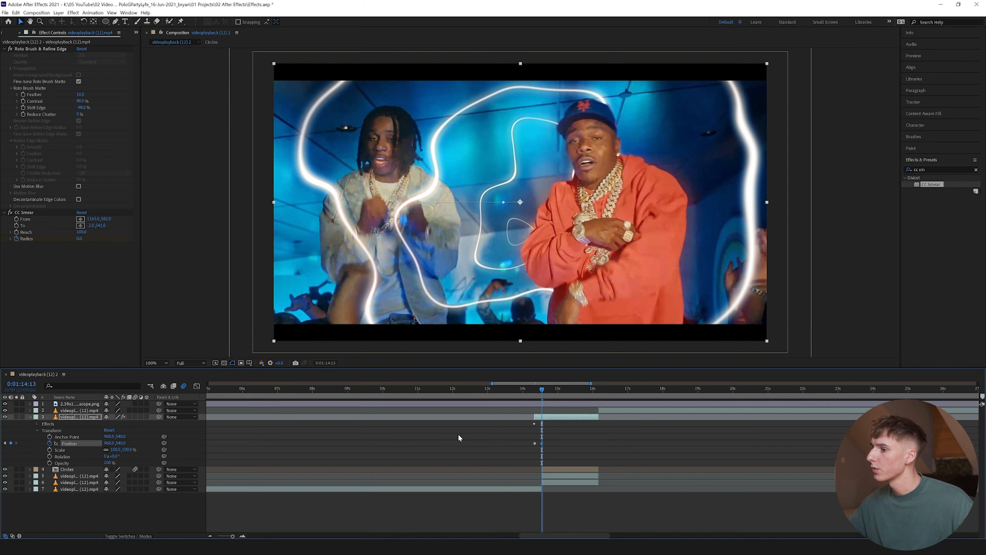
Step: Enable motion blur on the smeared performer layer and set the composition's shutter angle to 180°
{"action": "mouse_move", "coordinate": [535, 392]}
{"action": "left_mouse_down"}
{"action": "mouse_move", "coordinate": [545, 394]}
{"action": "mouse_move", "coordinate": [535, 394]}
{"action": "left_mouse_up"}
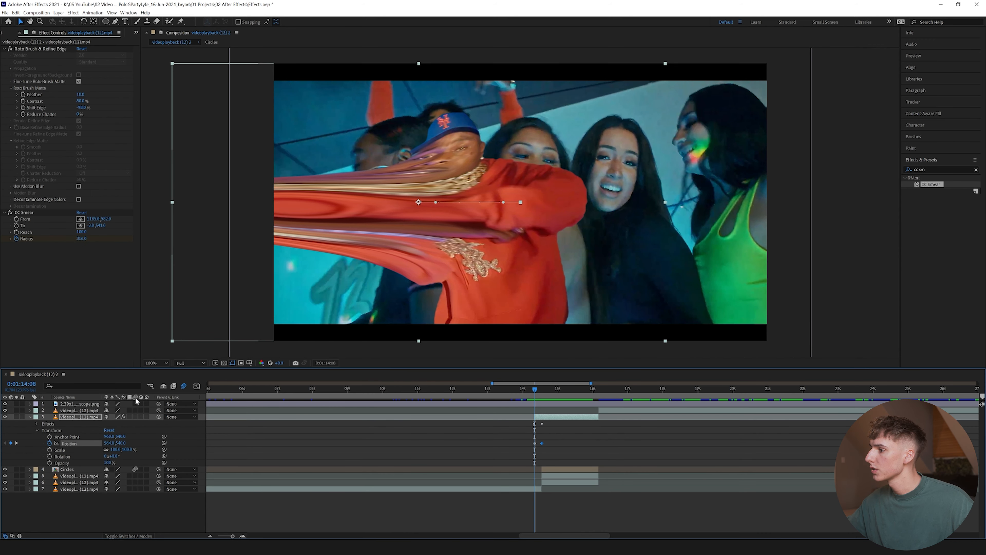
{"action": "left_click", "coordinate": [135, 416]}
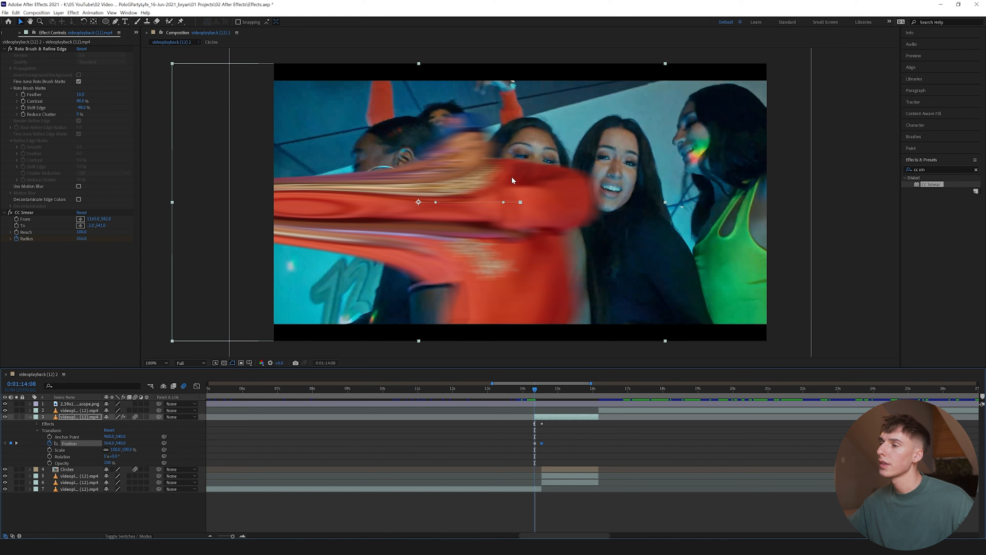
{"action": "left_click", "coordinate": [36, 12]}
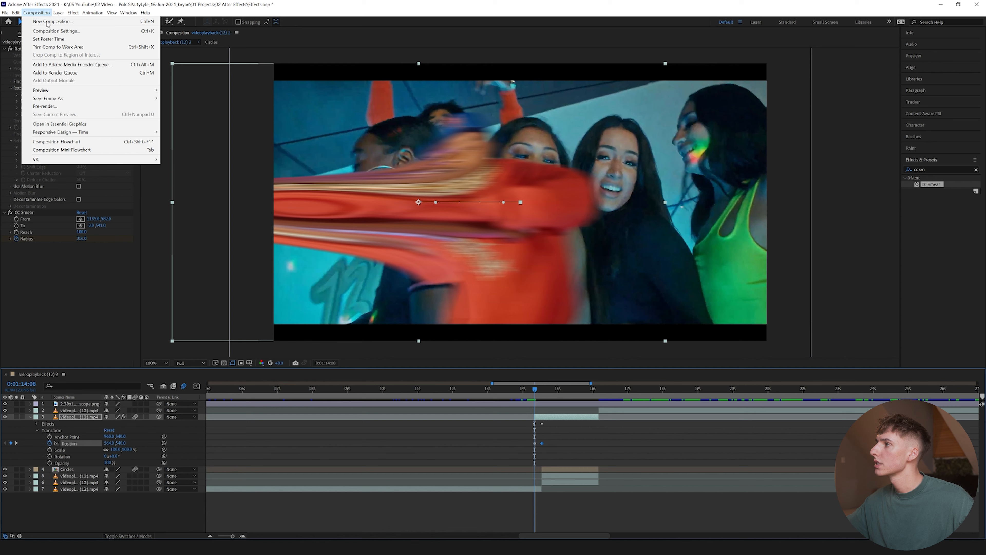
{"action": "left_click", "coordinate": [55, 30]}
{"action": "left_click", "coordinate": [668, 164]}
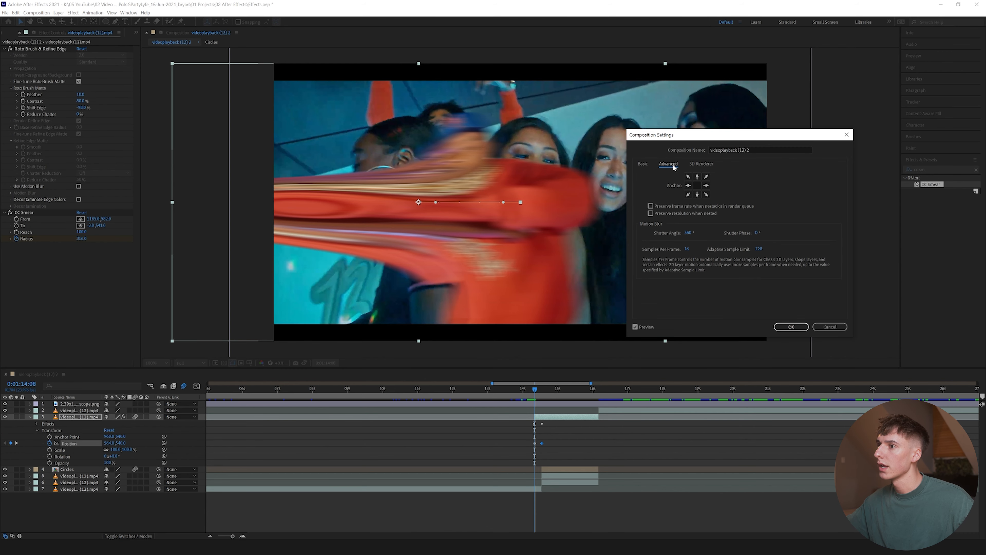
{"action": "left_click", "coordinate": [687, 234]}
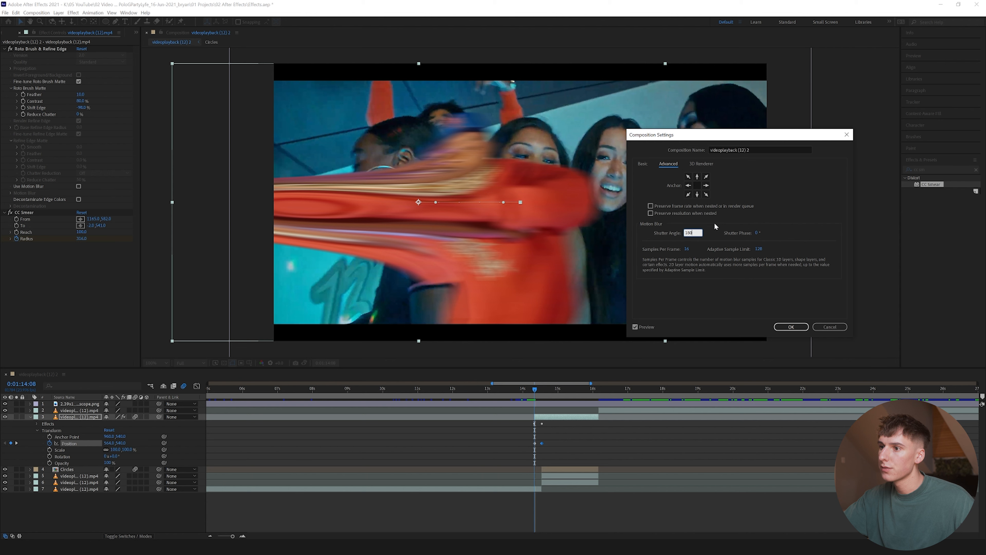
{"action": "key", "text": "Return"}
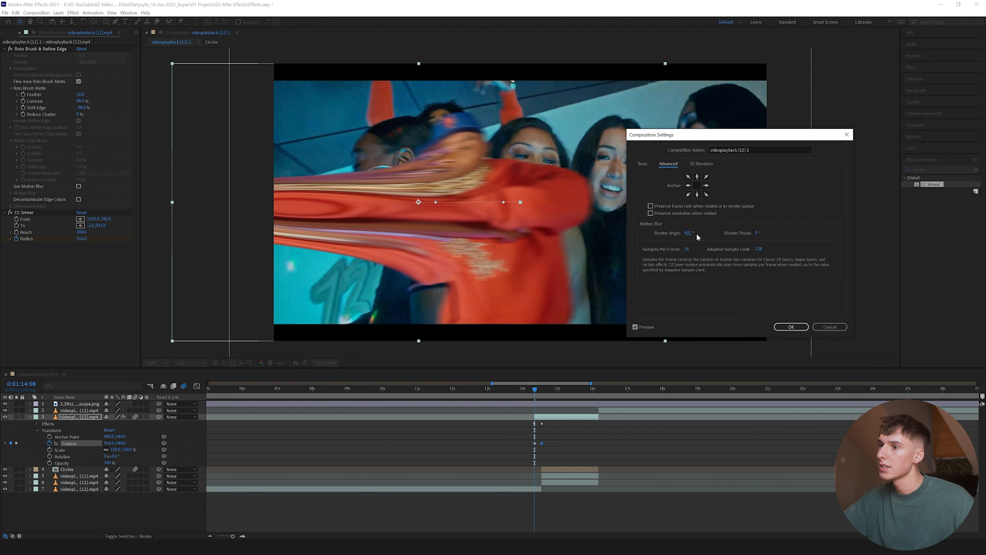
Step: Try a much larger and a very small shutter angle, return it to 180° and apply the composition settings
{"action": "left_click_drag", "start_coordinate": [697, 236], "coordinate": [983, 237]}
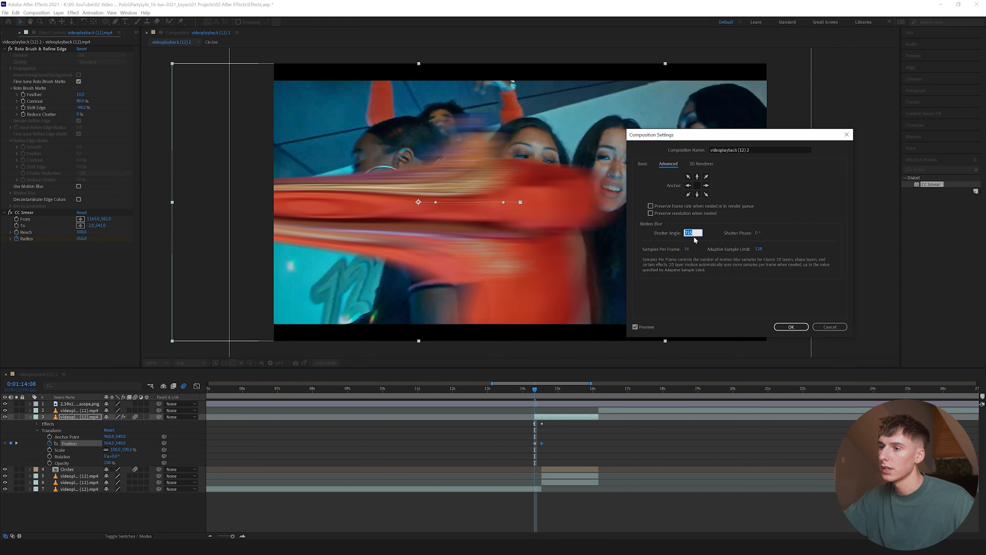
{"action": "key", "text": "Return"}
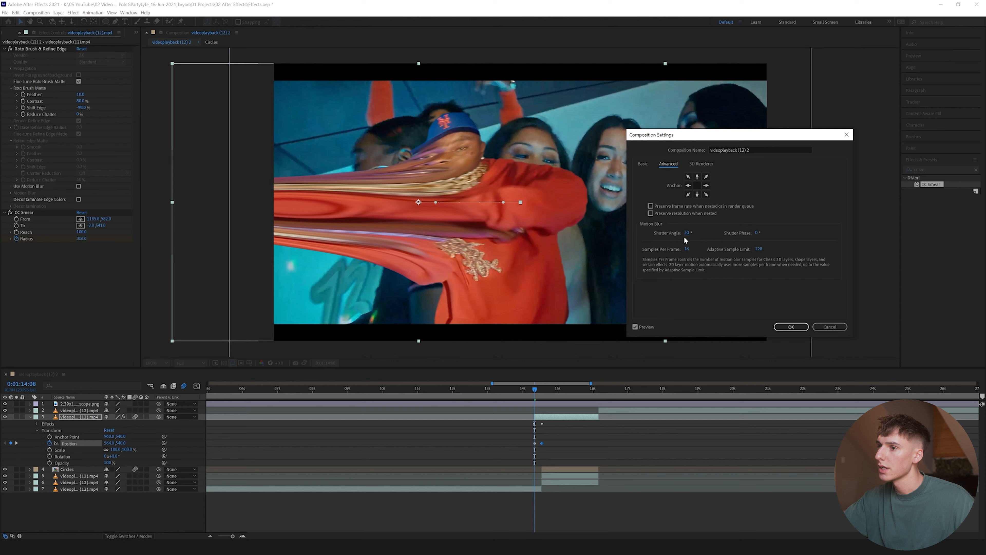
{"action": "type", "text": "0"}
{"action": "key", "text": "Return"}
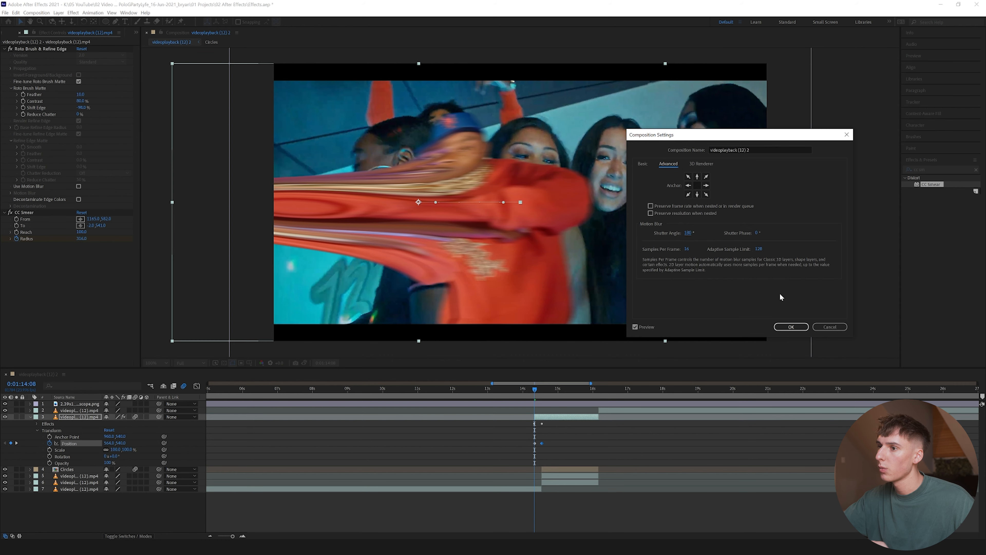
{"action": "left_click", "coordinate": [791, 327]}
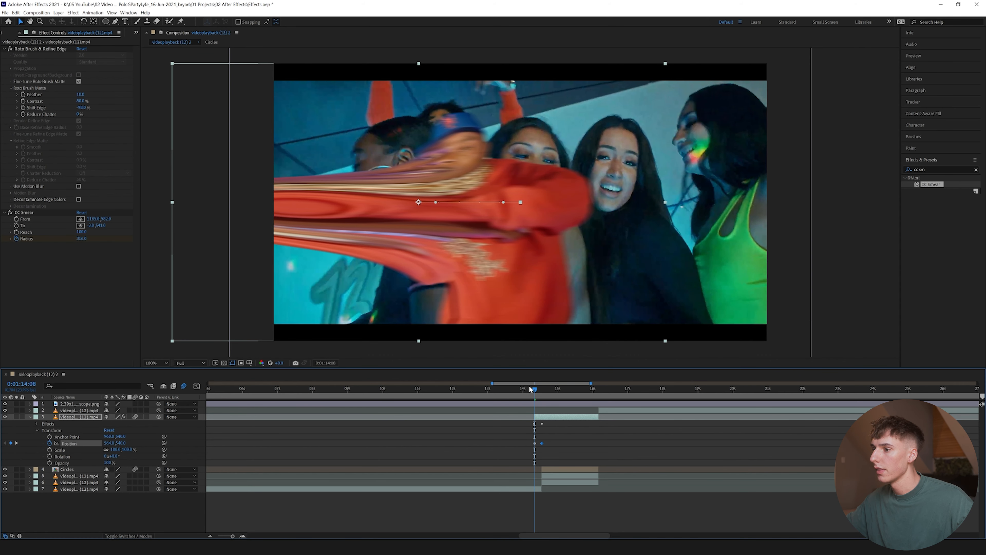
Step: Preview the blurred slide-in transition and compare it with the same moment in the finished composition videoplayback (12)
{"action": "left_click", "coordinate": [528, 388]}
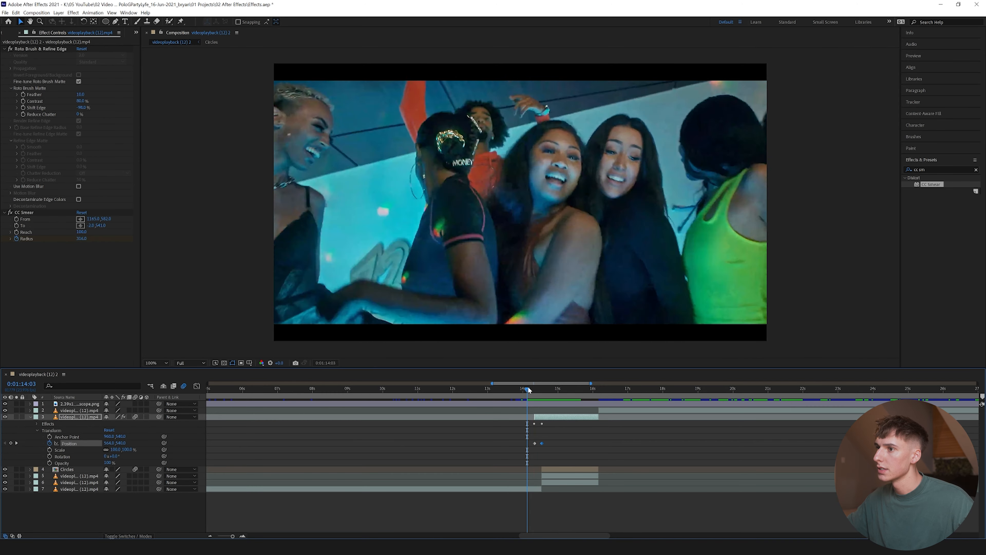
{"action": "left_click", "coordinate": [516, 390]}
{"action": "key", "text": "space"}
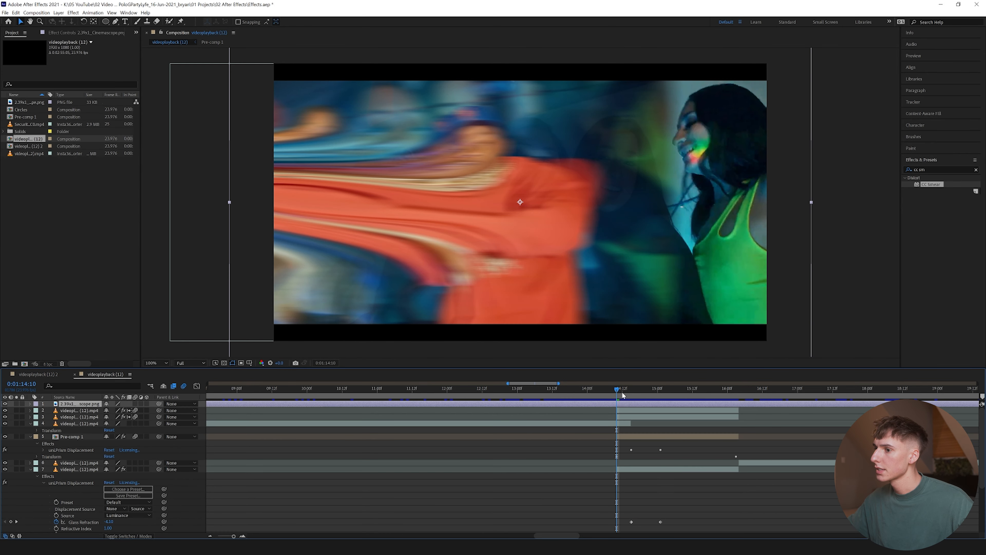
{"action": "left_click_drag", "start_coordinate": [621, 391], "coordinate": [657, 392]}
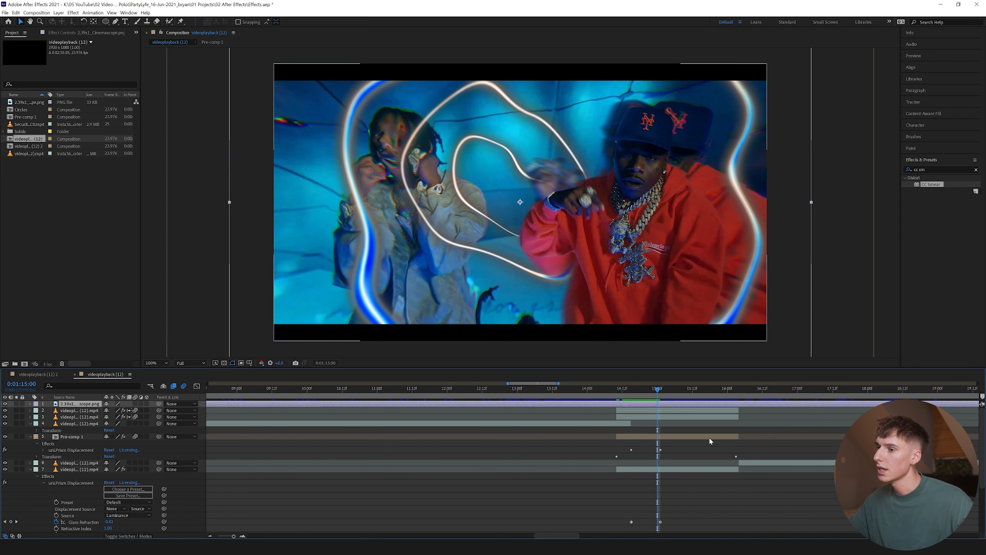
{"action": "left_click_drag", "start_coordinate": [658, 390], "coordinate": [620, 393]}
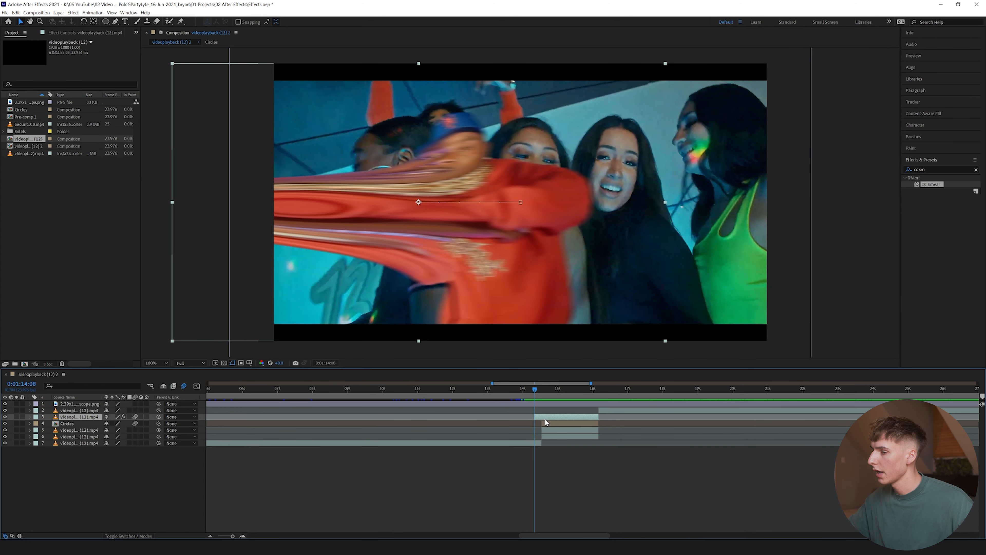
Step: Duplicate the smeared performer layer and apply the Echo effect to the lower copy
{"action": "key", "text": "ctrl+d"}
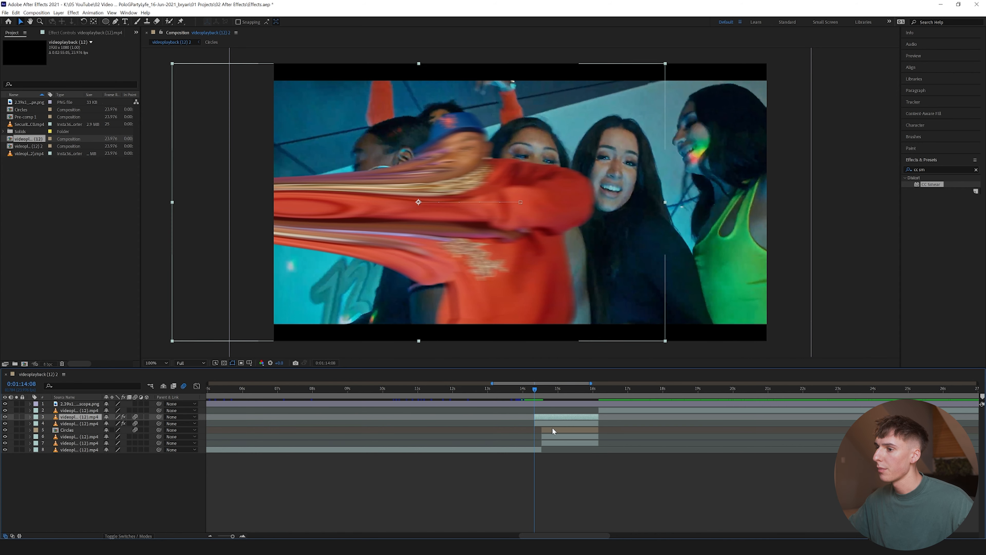
{"action": "left_click", "coordinate": [551, 423]}
{"action": "triple_click", "coordinate": [933, 171]}
{"action": "type", "text": "echo"}
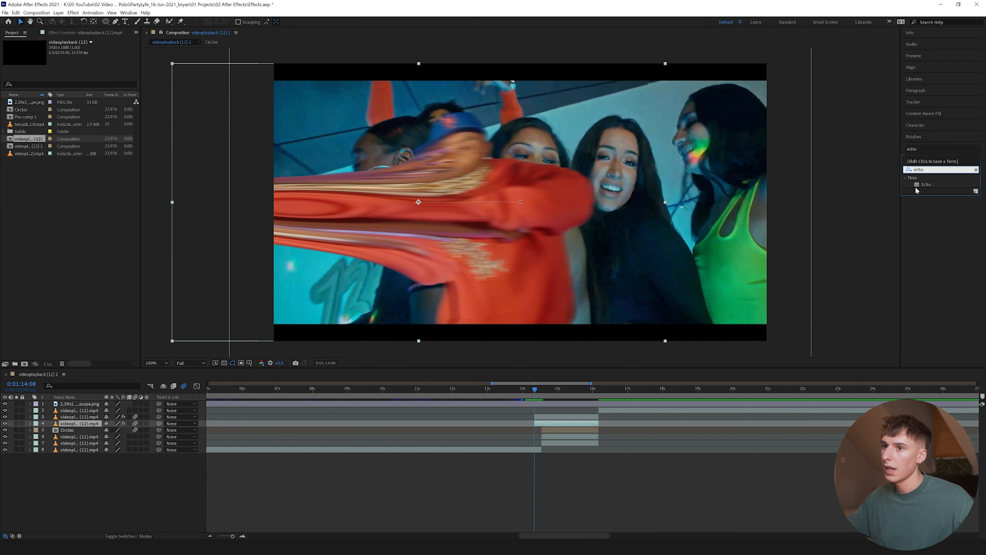
{"action": "left_click_drag", "start_coordinate": [927, 184], "coordinate": [544, 419]}
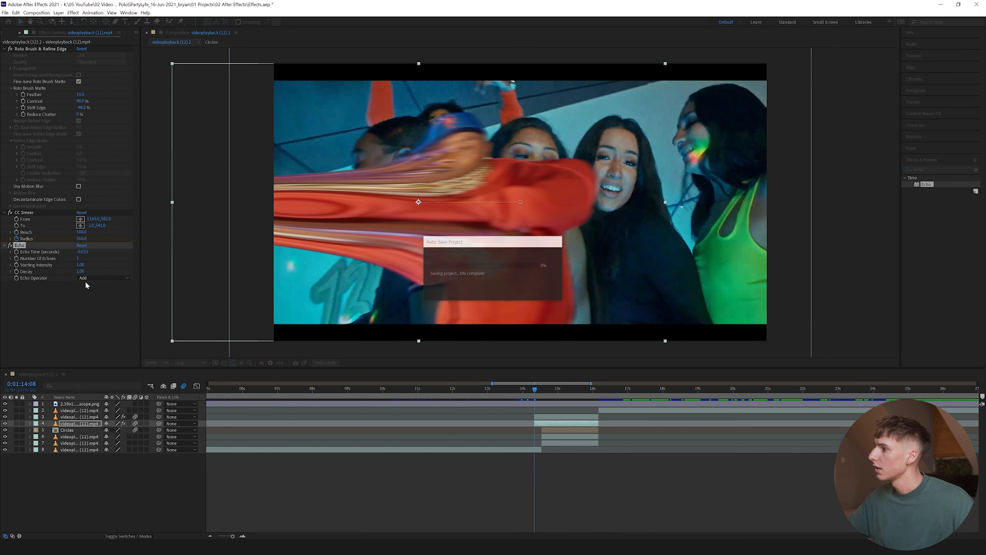
Step: Set Echo to 5 echoes with the Composite in Back operator and a reduced decay
{"action": "left_click", "coordinate": [79, 258]}
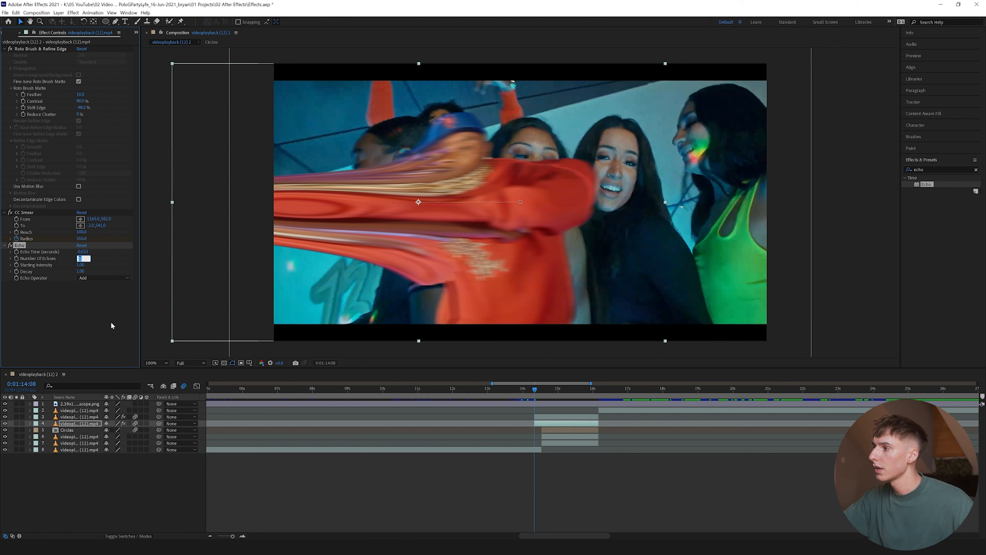
{"action": "type", "text": "5"}
{"action": "key", "text": "Return"}
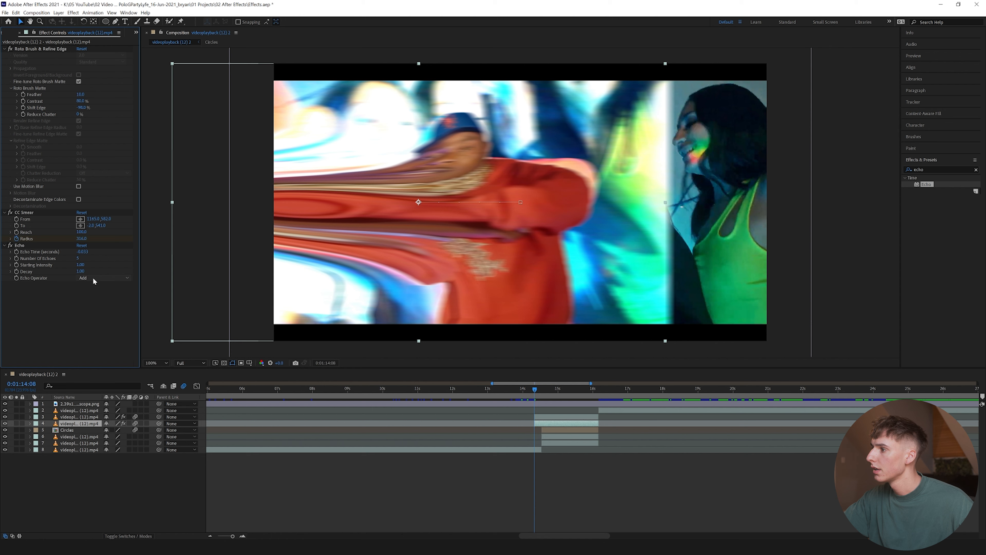
{"action": "left_click", "coordinate": [93, 278]}
{"action": "left_click", "coordinate": [81, 316]}
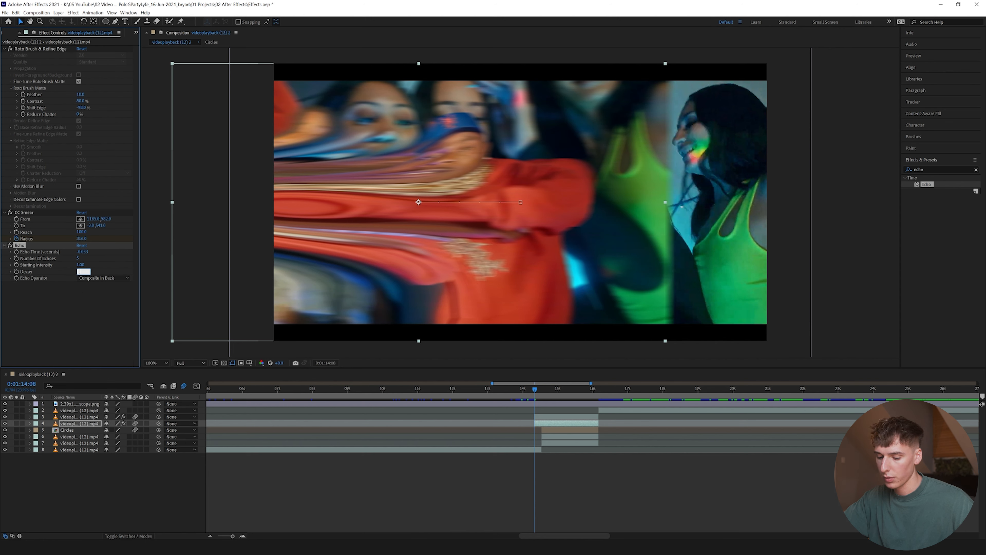
{"action": "left_click", "coordinate": [82, 289]}
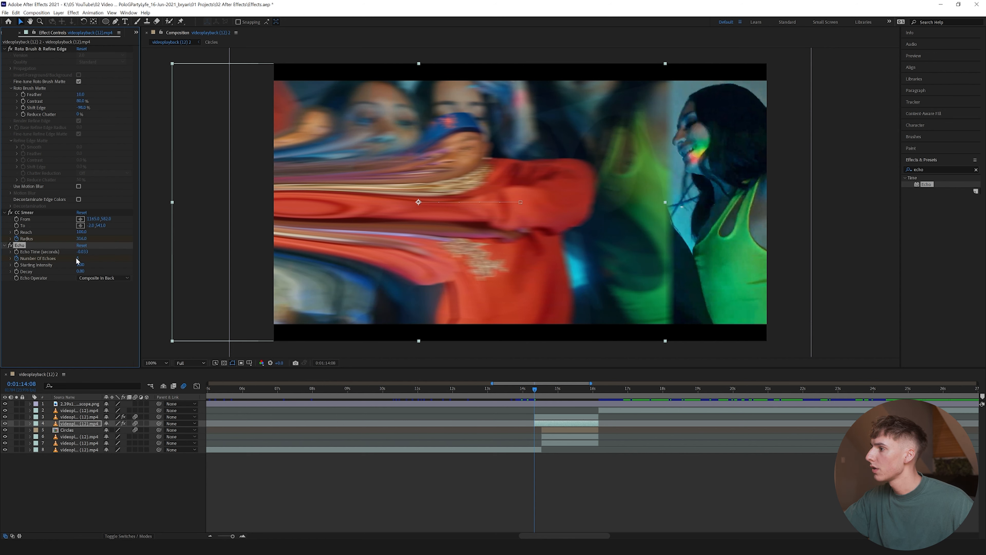
Step: Keyframe Echo's Number of Echoes from 0 at 0:01:14:08 to 5 at 0:01:14:13
{"action": "left_click", "coordinate": [79, 319]}
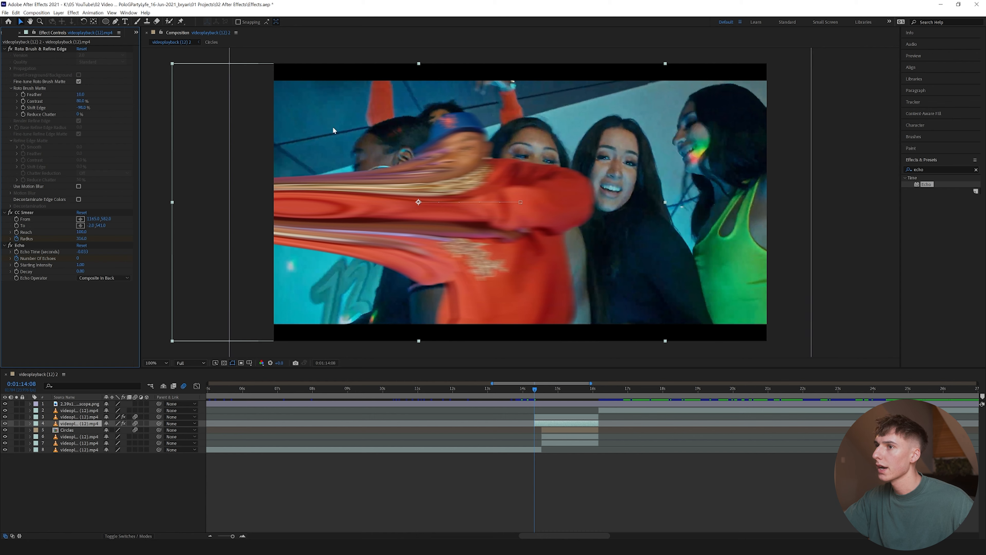
{"action": "left_click", "coordinate": [947, 57]}
{"action": "left_click", "coordinate": [949, 67]}
{"action": "left_click", "coordinate": [949, 67]}
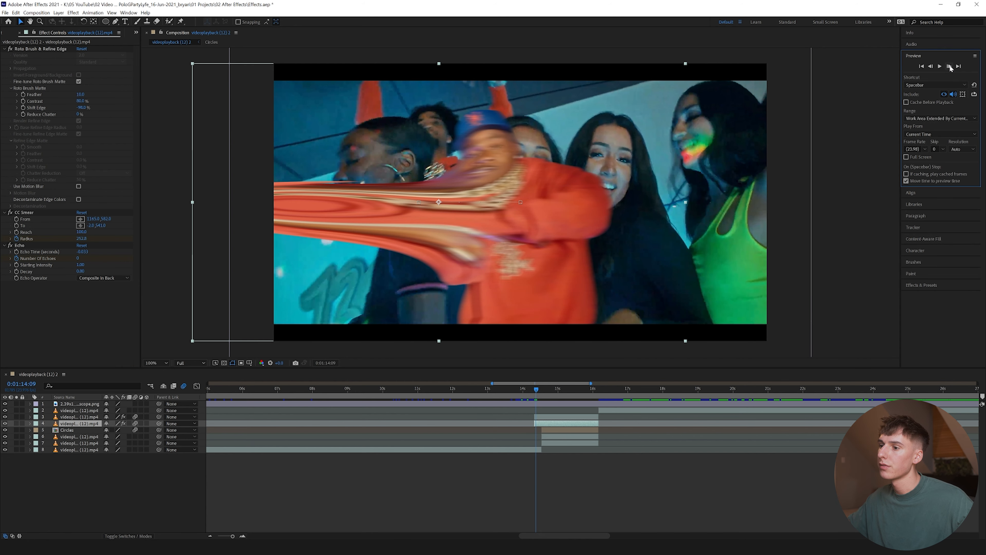
{"action": "left_click", "coordinate": [949, 67]}
{"action": "left_click", "coordinate": [950, 66]}
{"action": "left_click", "coordinate": [949, 66]}
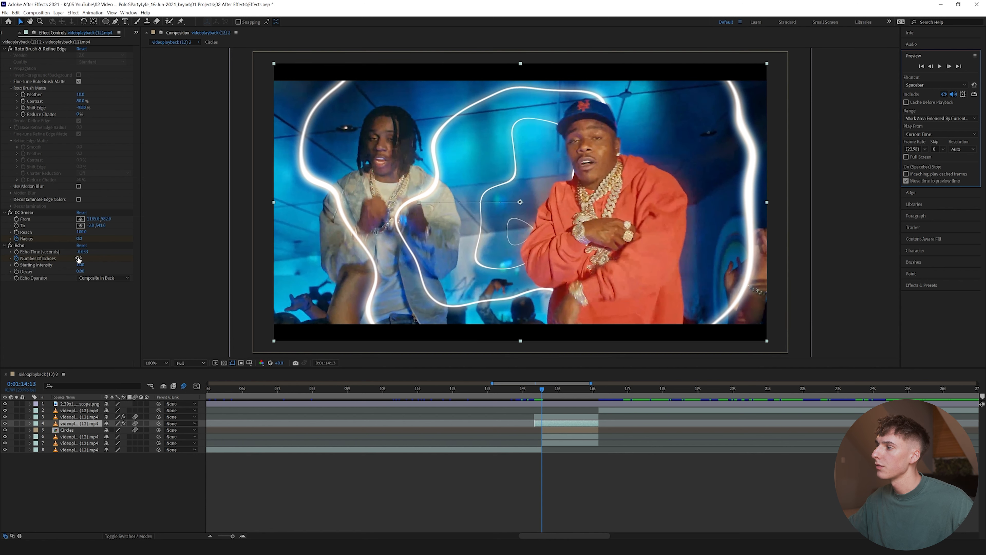
{"action": "left_click", "coordinate": [79, 257]}
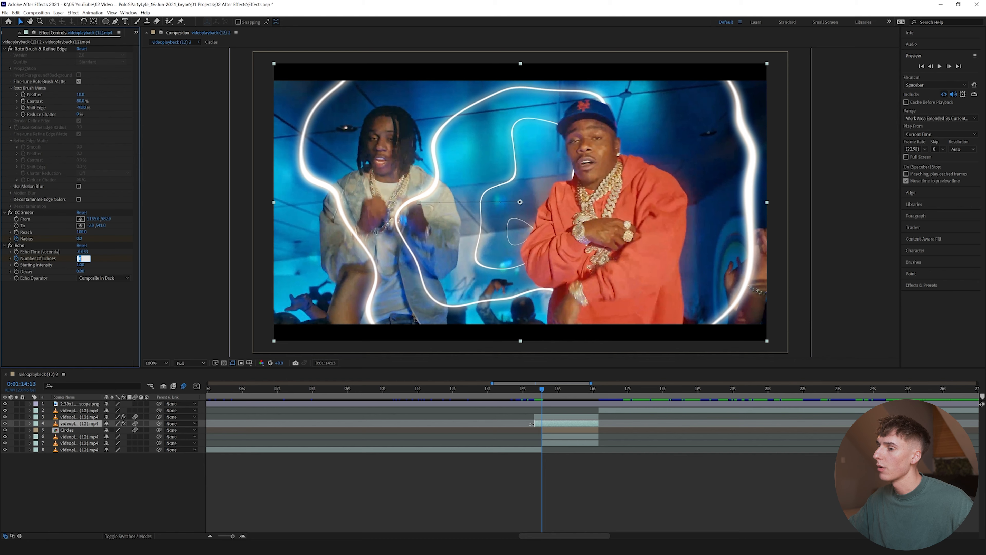
{"action": "type", "text": "5"}
{"action": "key", "text": "Return"}
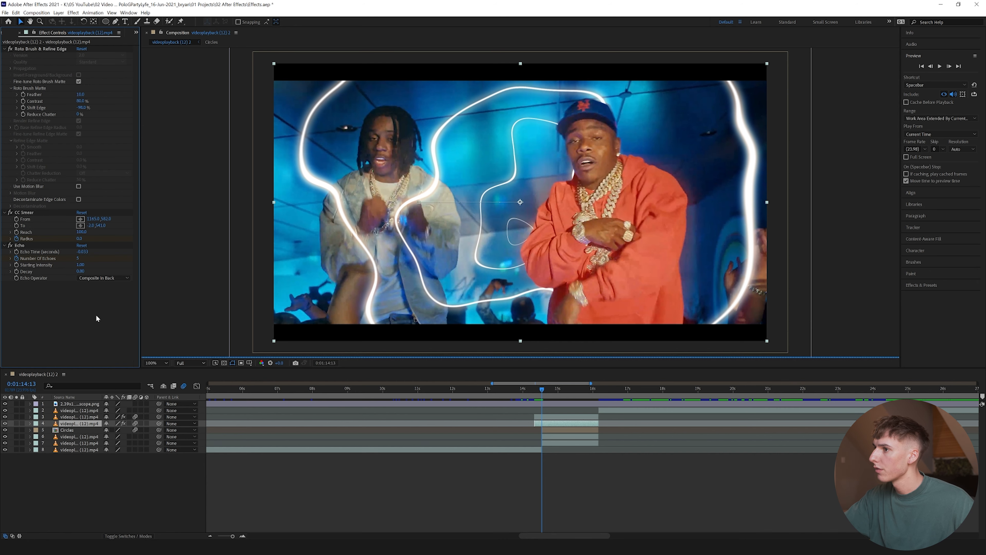
Step: Preview the slide-in transition with the echo trail behind the performer
{"action": "mouse_move", "coordinate": [544, 391]}
{"action": "left_mouse_down"}
{"action": "mouse_move", "coordinate": [533, 396]}
{"action": "mouse_move", "coordinate": [542, 395]}
{"action": "left_mouse_up"}
{"action": "key", "text": "space"}
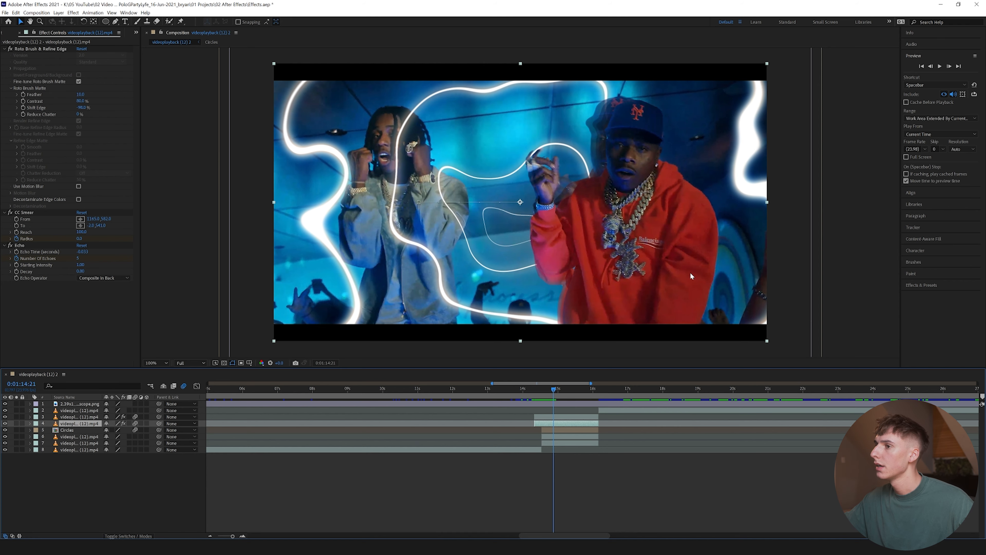
{"action": "mouse_move", "coordinate": [536, 391]}
{"action": "left_mouse_down"}
{"action": "mouse_move", "coordinate": [549, 394]}
{"action": "mouse_move", "coordinate": [530, 397]}
{"action": "left_mouse_up"}
{"action": "key", "text": "space"}
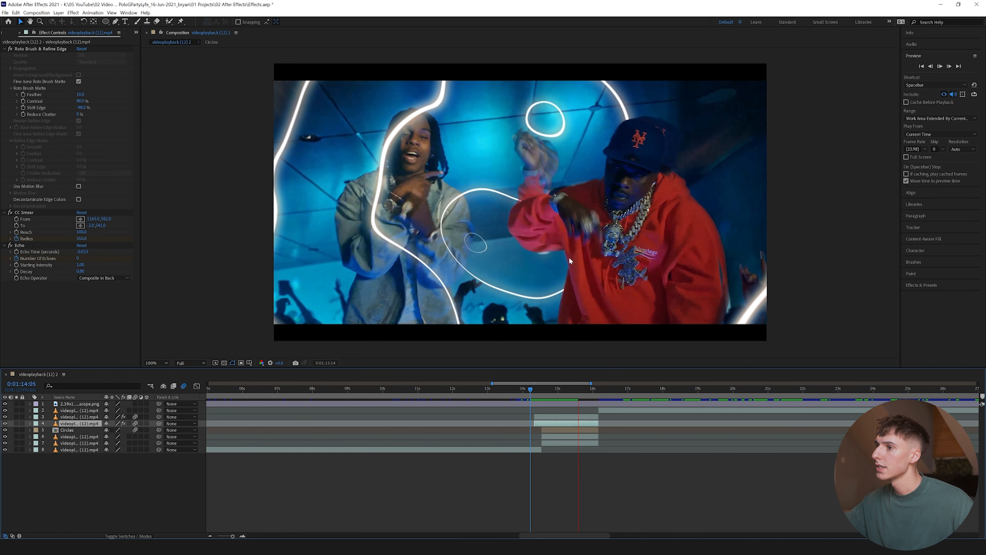
{"action": "key", "text": "space"}
Step: Apply Directional Blur to the echoed performer layer, with a 90° direction and a blur length of about 15, checked at 0:01:14:21
{"action": "left_click_drag", "start_coordinate": [549, 392], "coordinate": [553, 395]}
{"action": "left_click", "coordinate": [921, 284]}
{"action": "left_click", "coordinate": [932, 169]}
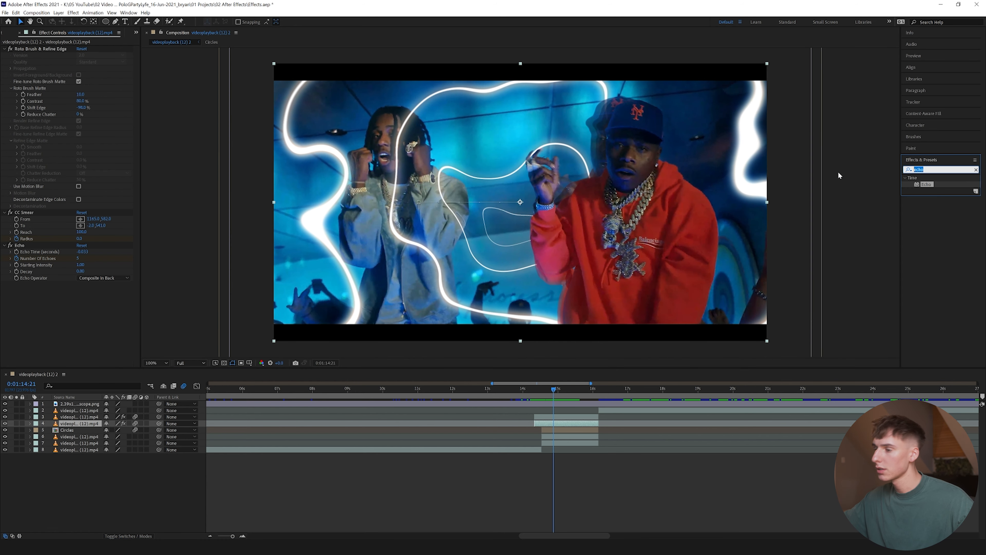
{"action": "type", "text": "direc"}
{"action": "left_click_drag", "start_coordinate": [944, 184], "coordinate": [89, 304]}
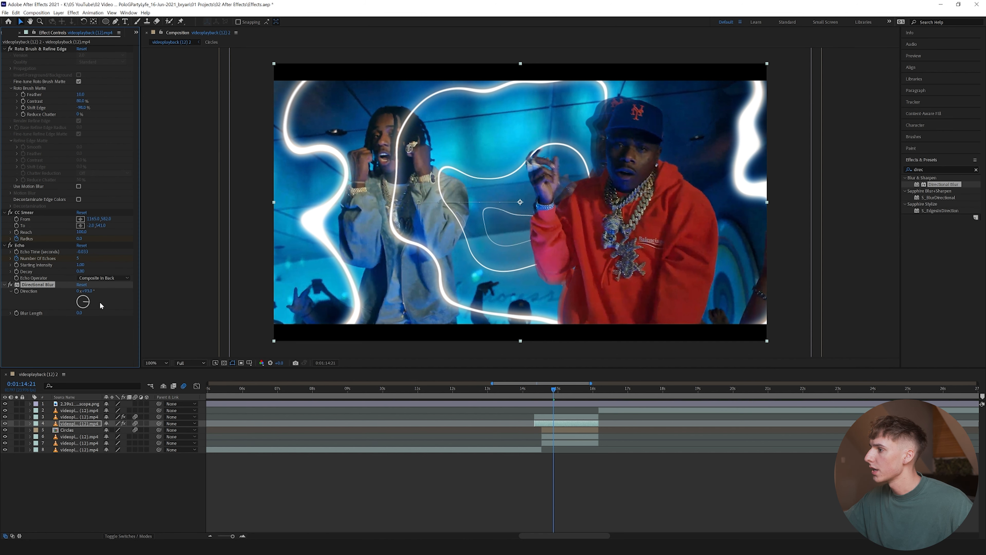
{"action": "left_click_drag", "start_coordinate": [102, 302], "coordinate": [102, 302]}
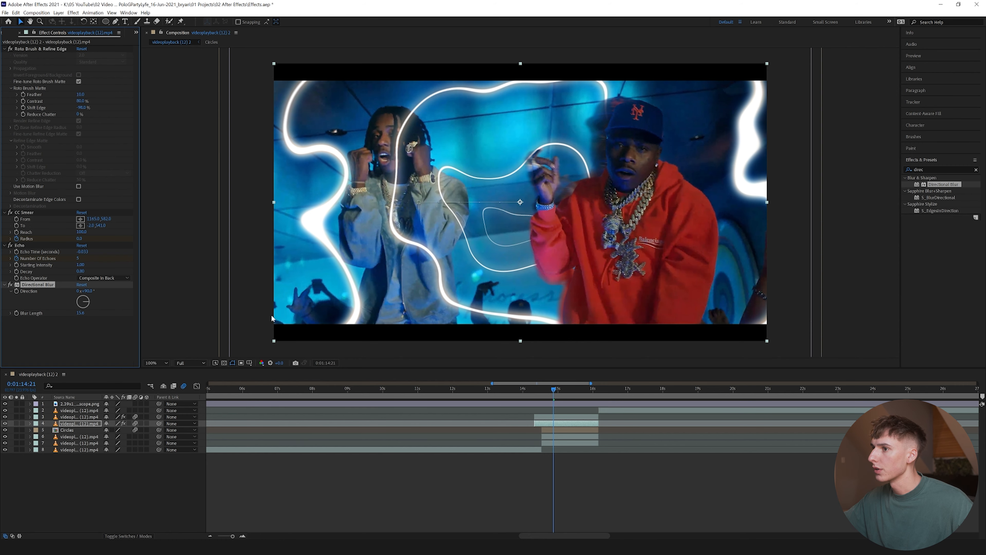
Step: Preview the slide-in with the blurred echoes, starting at 0:01:14:08
{"action": "left_click", "coordinate": [536, 393]}
{"action": "key", "text": "space"}
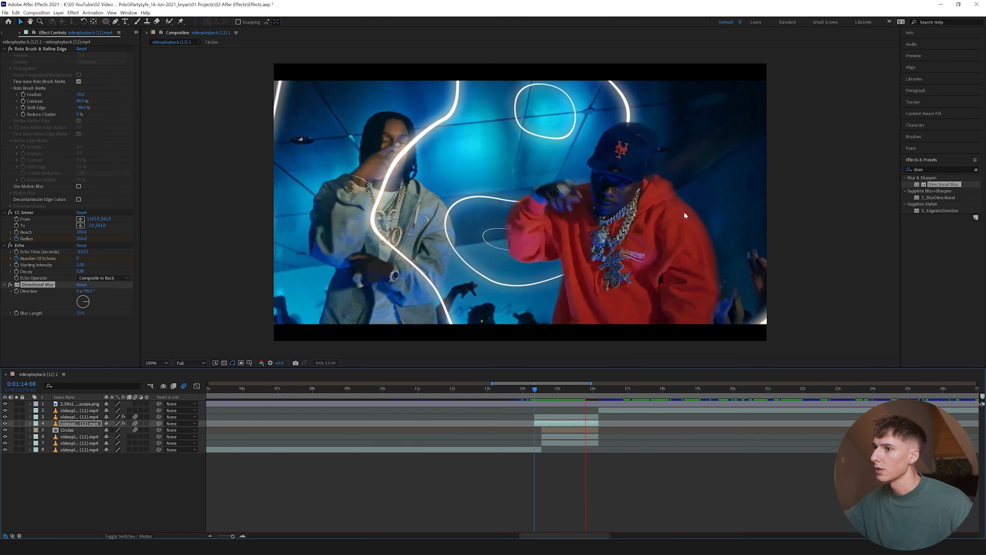
{"action": "key", "text": "space"}
Step: Apply S_Flicker to the echoed performer layer and preview the transition from 0:01:14:06
{"action": "left_click", "coordinate": [976, 170]}
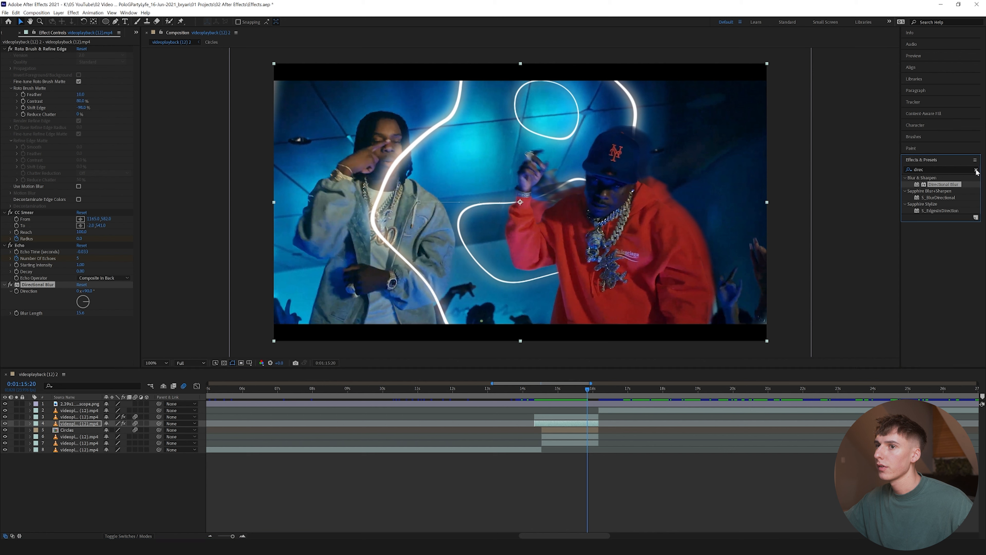
{"action": "left_click", "coordinate": [950, 170]}
{"action": "type", "text": "flicker"}
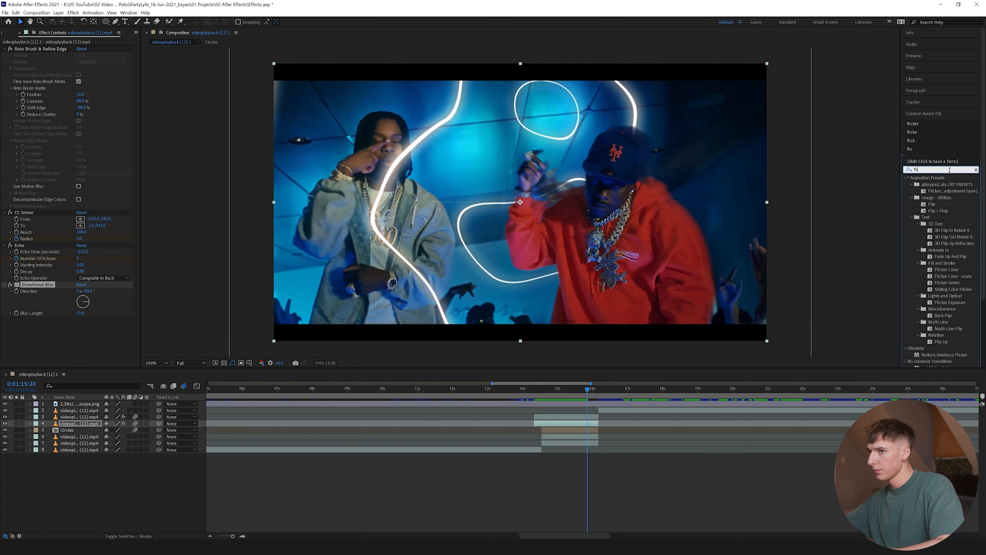
{"action": "left_click_drag", "start_coordinate": [931, 283], "coordinate": [550, 424]}
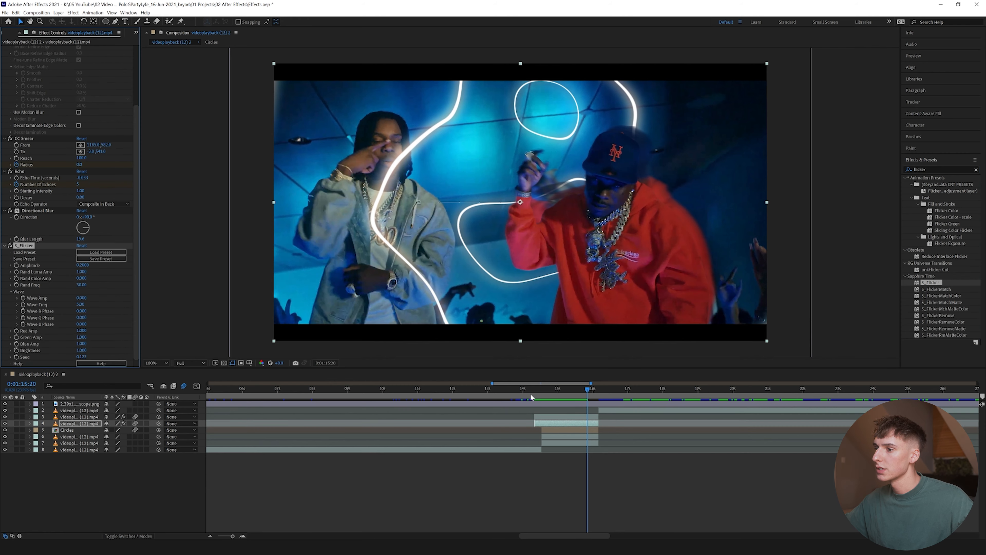
{"action": "left_click", "coordinate": [532, 391]}
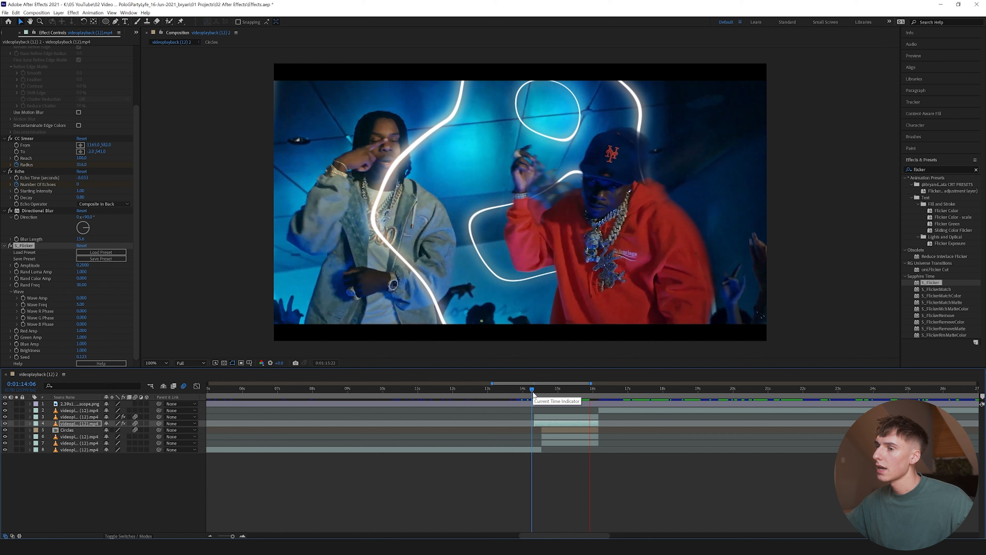
{"action": "left_click_drag", "start_coordinate": [532, 390], "coordinate": [579, 397]}
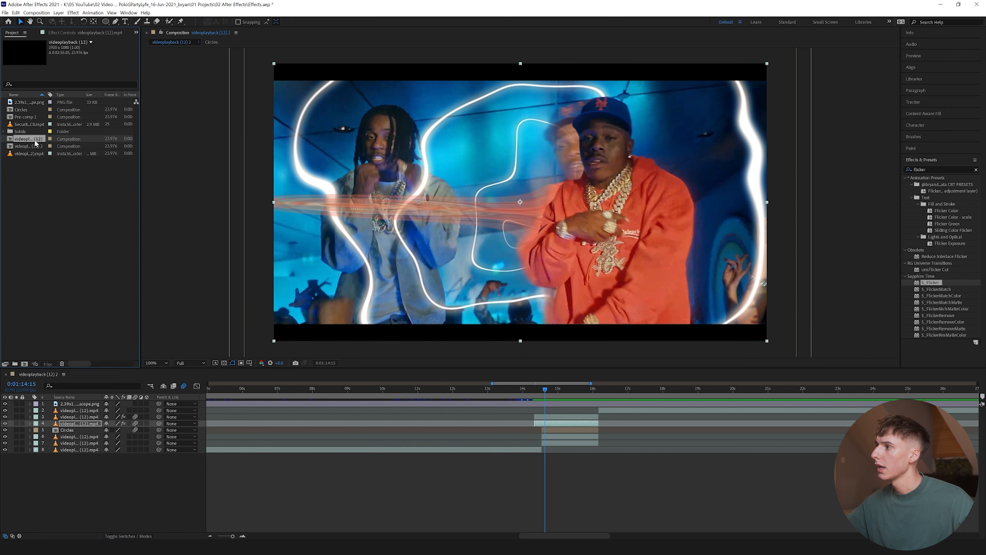
Step: Open the reference composition videoplayback (12), examine its background distortion between 0:01:14:10 and 0:01:14:18, and return to videoplayback (12) 2
{"action": "double_click", "coordinate": [27, 139]}
{"action": "mouse_move", "coordinate": [622, 389]}
{"action": "left_mouse_down"}
{"action": "mouse_move", "coordinate": [656, 391]}
{"action": "mouse_move", "coordinate": [641, 391]}
{"action": "left_mouse_up"}
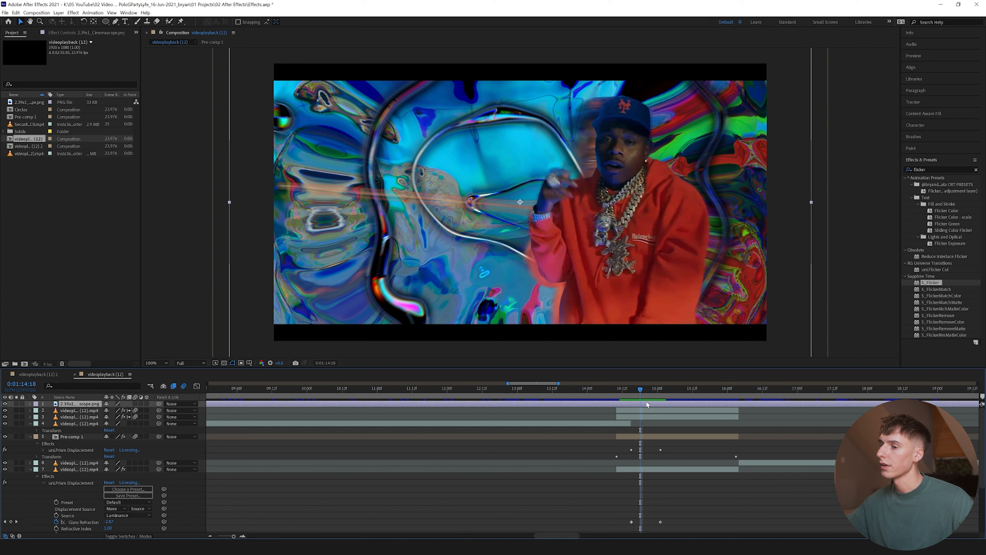
{"action": "left_click", "coordinate": [617, 388]}
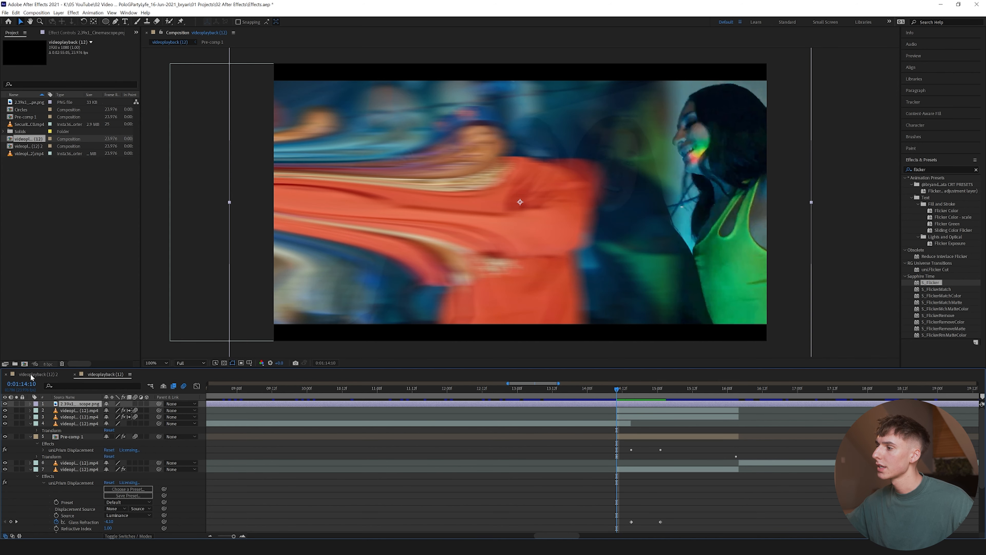
{"action": "left_click", "coordinate": [33, 375]}
Step: At 0:01:14:13, apply the RG Universe uni.Prism Displacement effect to the background video layer directly below Circles
{"action": "left_click_drag", "start_coordinate": [545, 391], "coordinate": [542, 391]}
{"action": "left_click", "coordinate": [976, 170]}
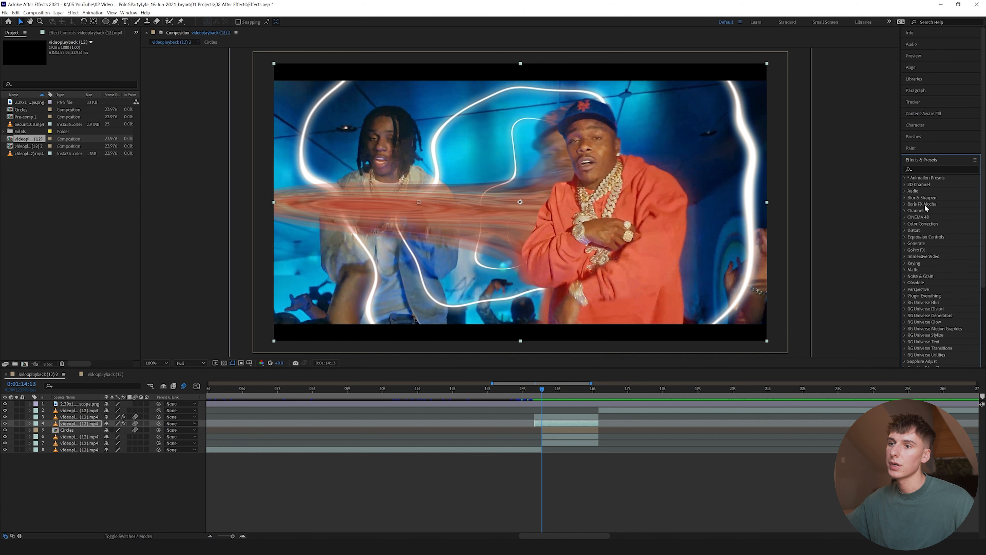
{"action": "scroll", "coordinate": [921, 235], "scroll_direction": "down", "scroll_amount": 3}
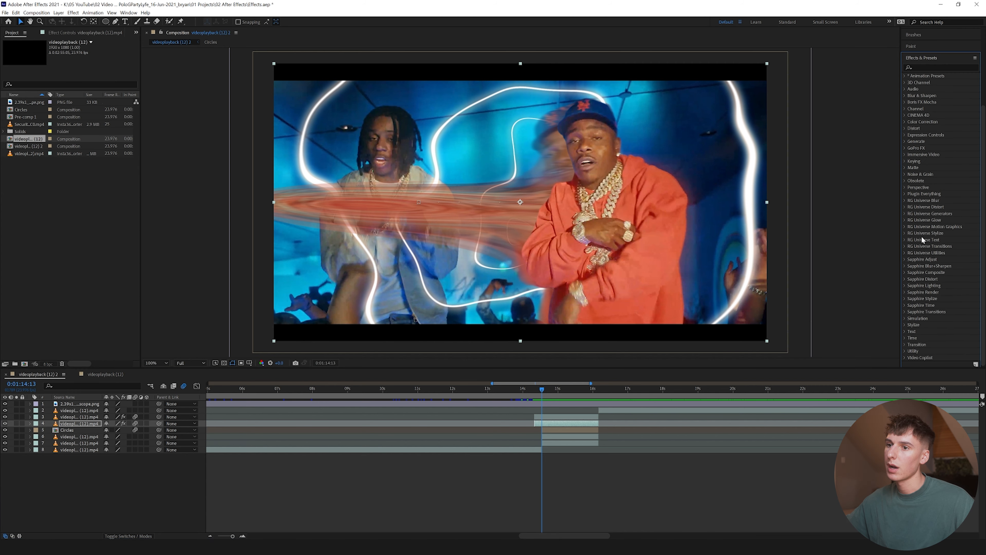
{"action": "left_click", "coordinate": [904, 205]}
{"action": "left_click", "coordinate": [939, 227]}
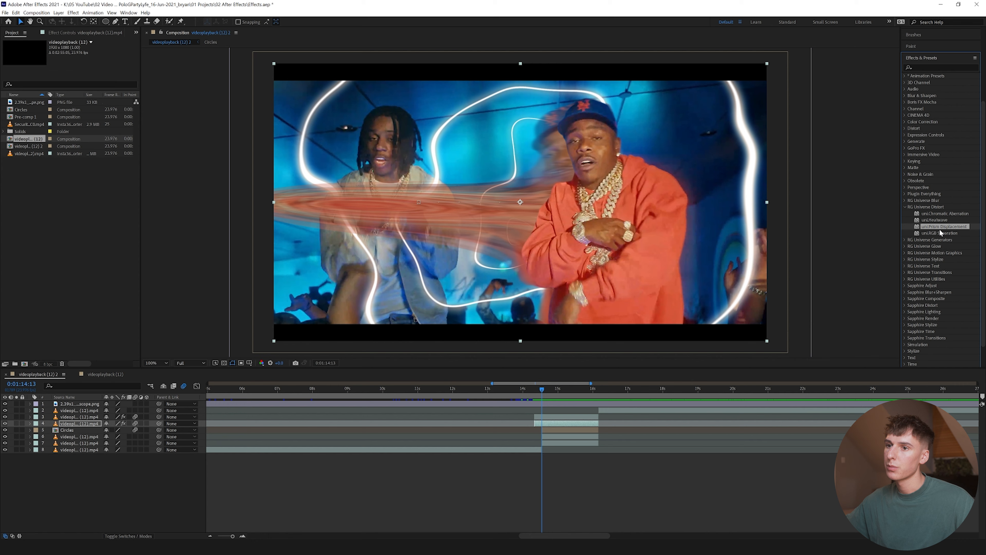
{"action": "left_click_drag", "start_coordinate": [937, 226], "coordinate": [543, 434]}
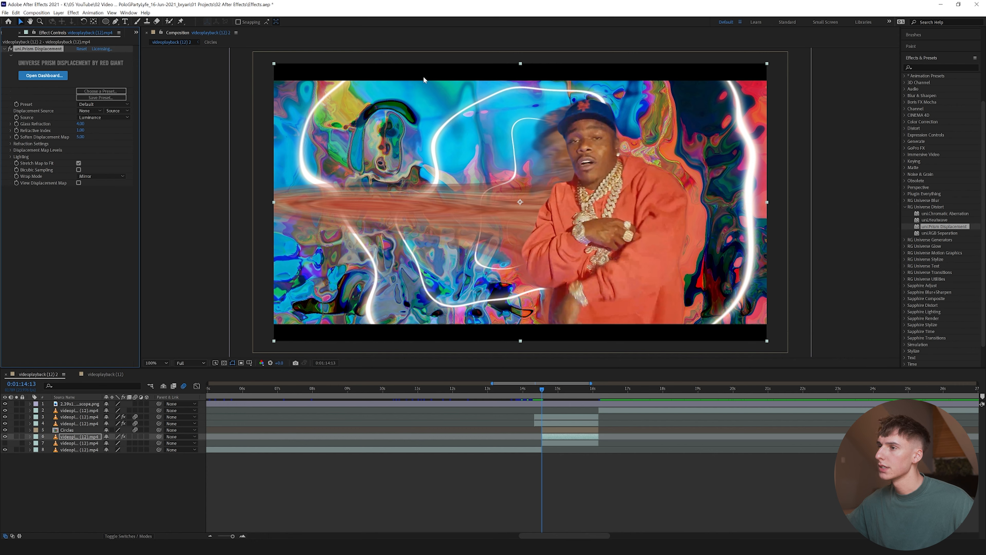
Step: Keyframe the background's Glass Refraction from -2.60 at 0:01:14:13 to 0 at 0:01:14:23, and preview the distortion
{"action": "mouse_move", "coordinate": [80, 124]}
{"action": "left_mouse_down"}
{"action": "mouse_move", "coordinate": [68, 130]}
{"action": "mouse_move", "coordinate": [74, 120]}
{"action": "left_mouse_up"}
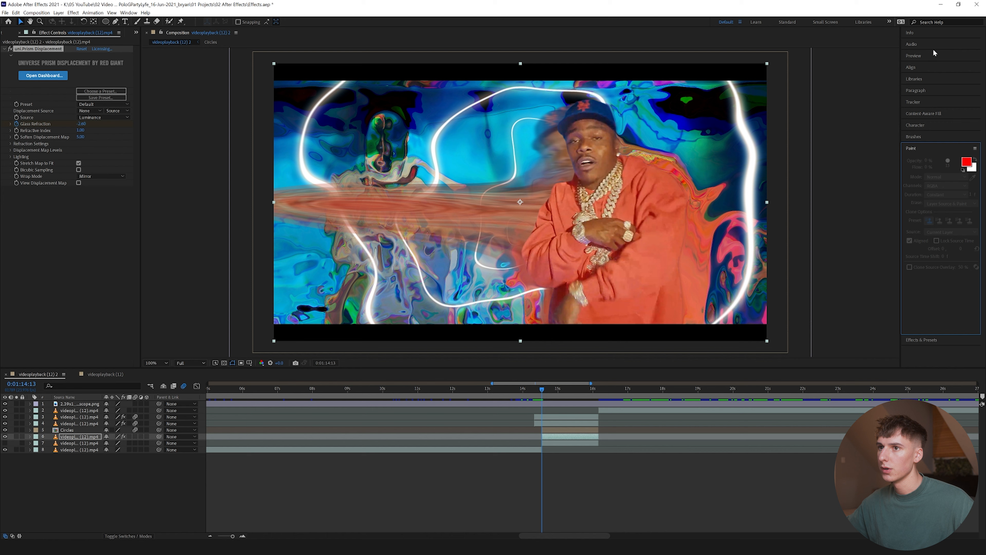
{"action": "left_click", "coordinate": [934, 53]}
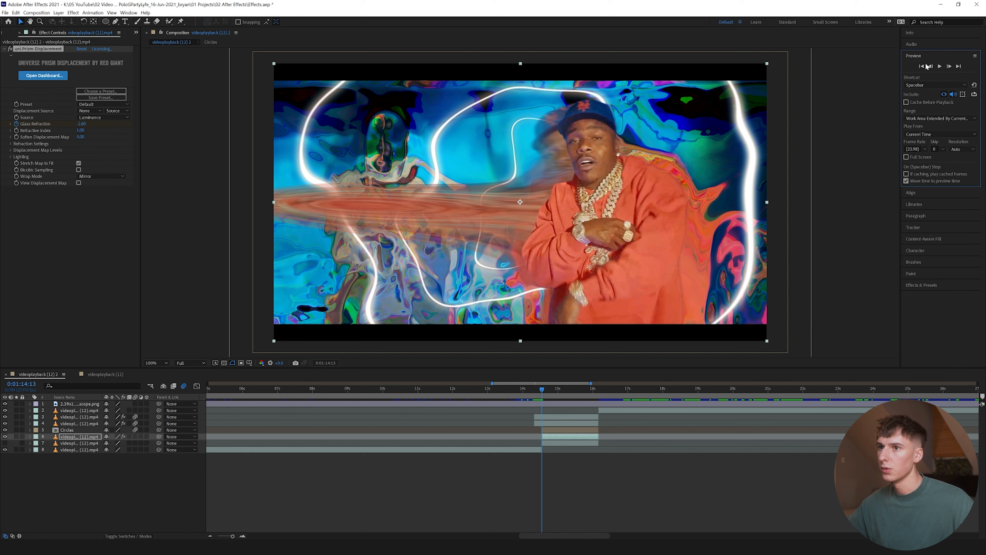
{"action": "left_click", "coordinate": [952, 68], "text": "shift"}
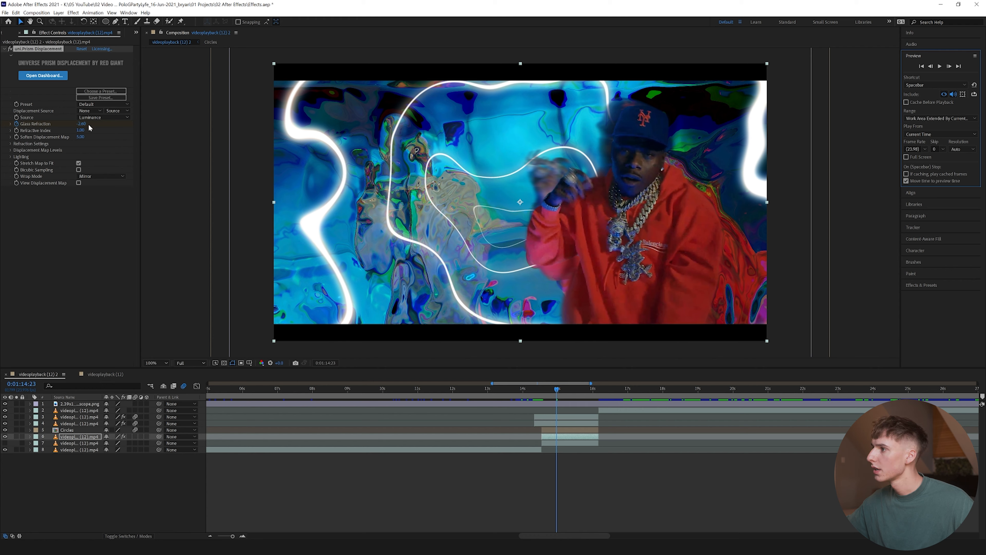
{"action": "left_click", "coordinate": [83, 124]}
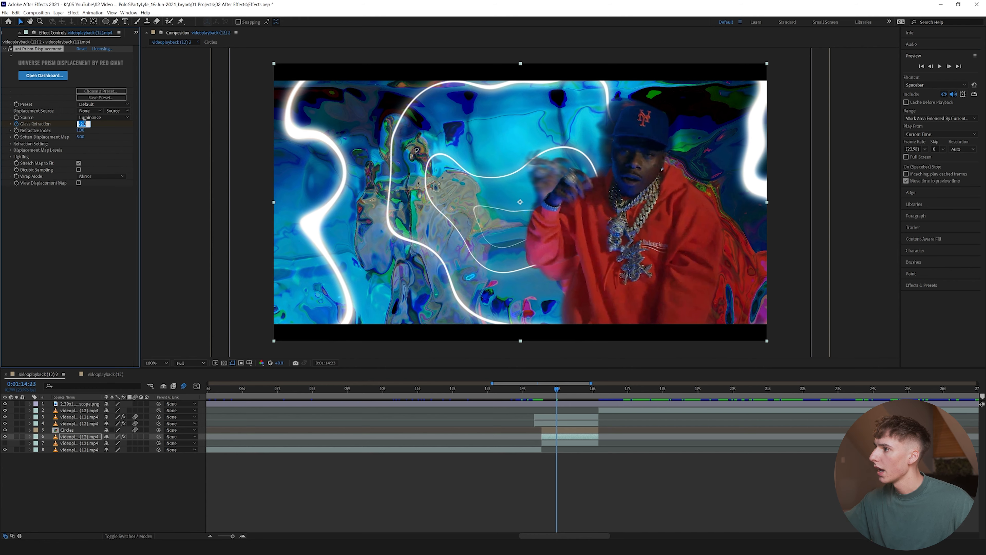
{"action": "left_click", "coordinate": [115, 260]}
{"action": "left_click", "coordinate": [528, 389]}
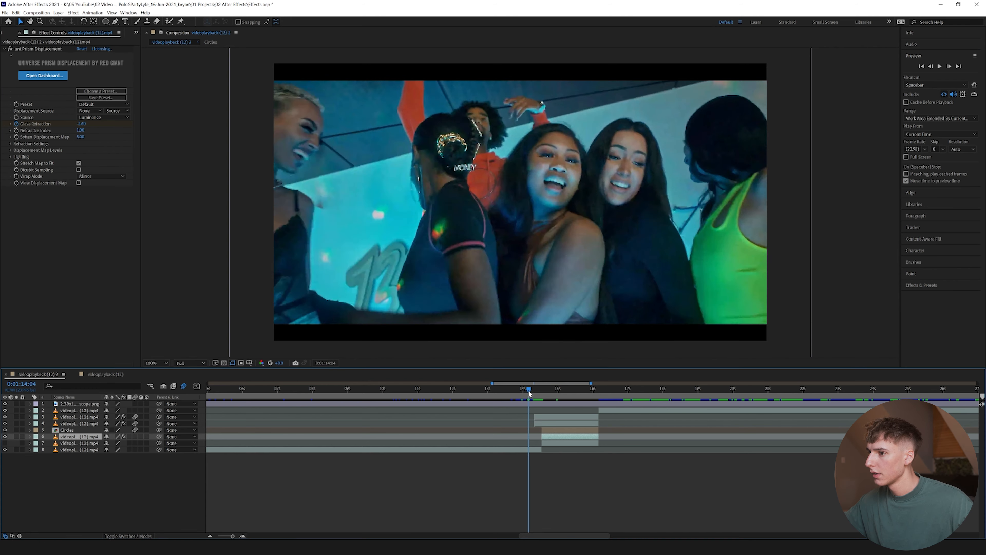
{"action": "mouse_move", "coordinate": [528, 389]}
{"action": "left_mouse_down"}
{"action": "mouse_move", "coordinate": [555, 389]}
{"action": "mouse_move", "coordinate": [541, 391]}
{"action": "left_mouse_up"}
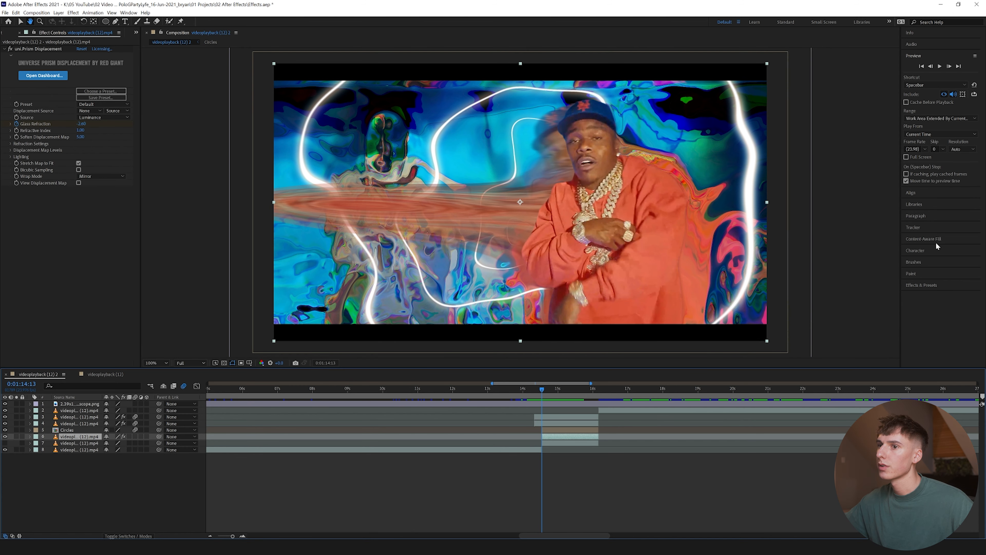
Step: Add CC Lens below Prism Displacement on the background layer and keyframe its Size at 88 at 0:01:14:13
{"action": "left_click", "coordinate": [923, 285]}
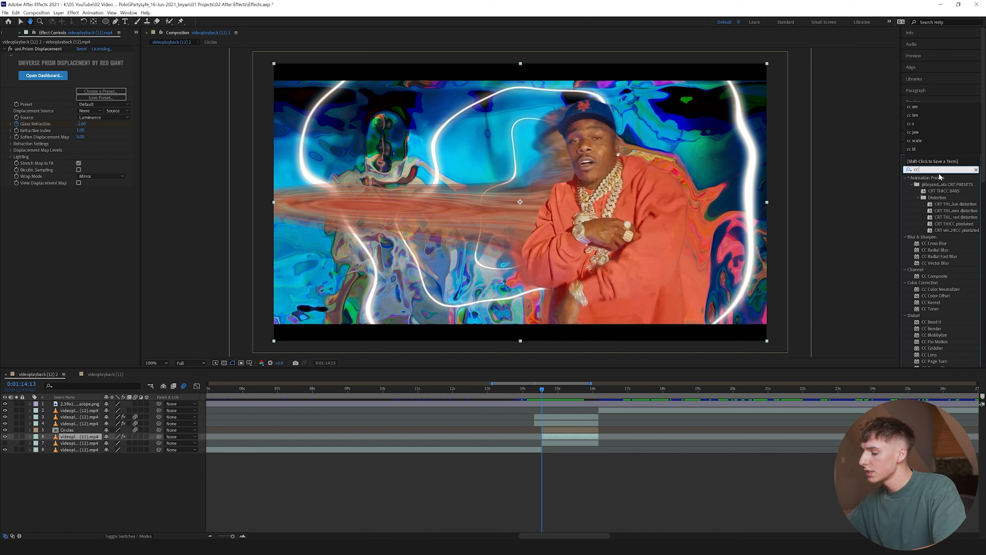
{"action": "type", "text": "len"}
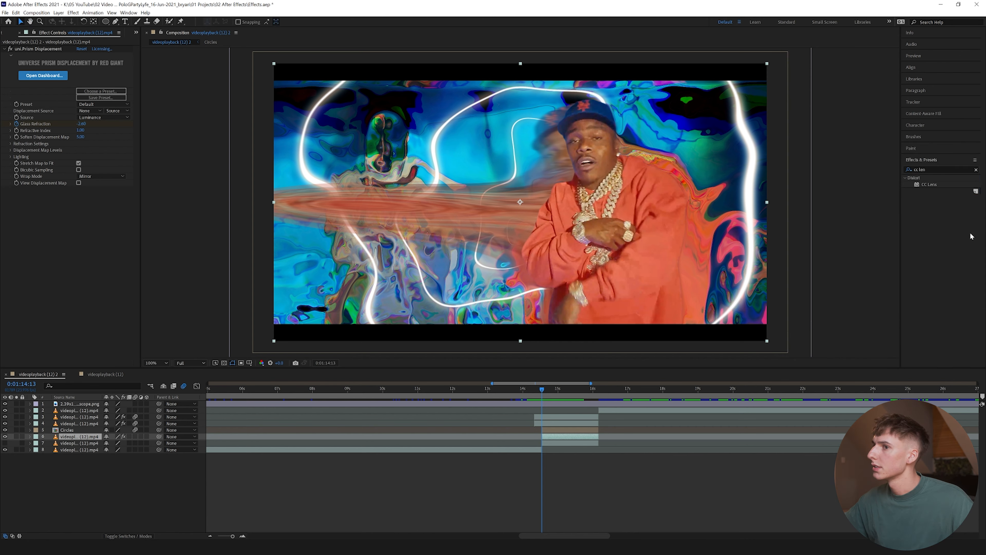
{"action": "left_click_drag", "start_coordinate": [926, 188], "coordinate": [98, 315]}
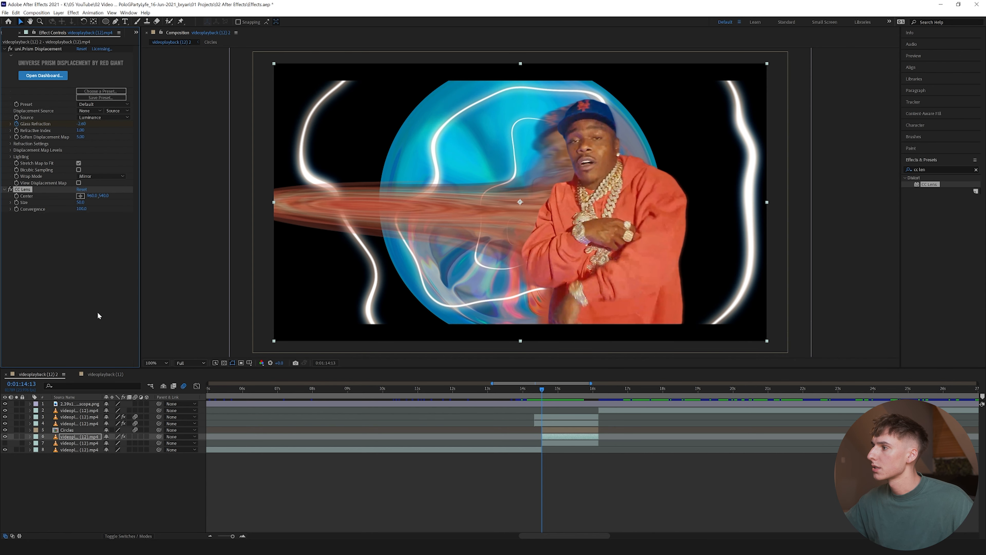
{"action": "left_click_drag", "start_coordinate": [81, 202], "coordinate": [101, 203]}
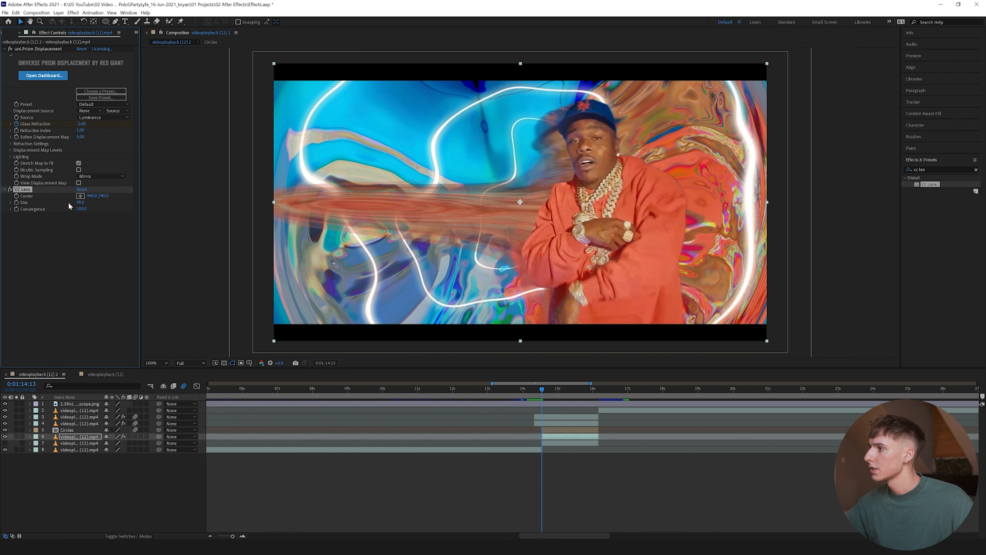
{"action": "mouse_move", "coordinate": [80, 203]}
{"action": "left_mouse_down"}
{"action": "mouse_move", "coordinate": [54, 208]}
{"action": "mouse_move", "coordinate": [82, 210]}
{"action": "left_mouse_up"}
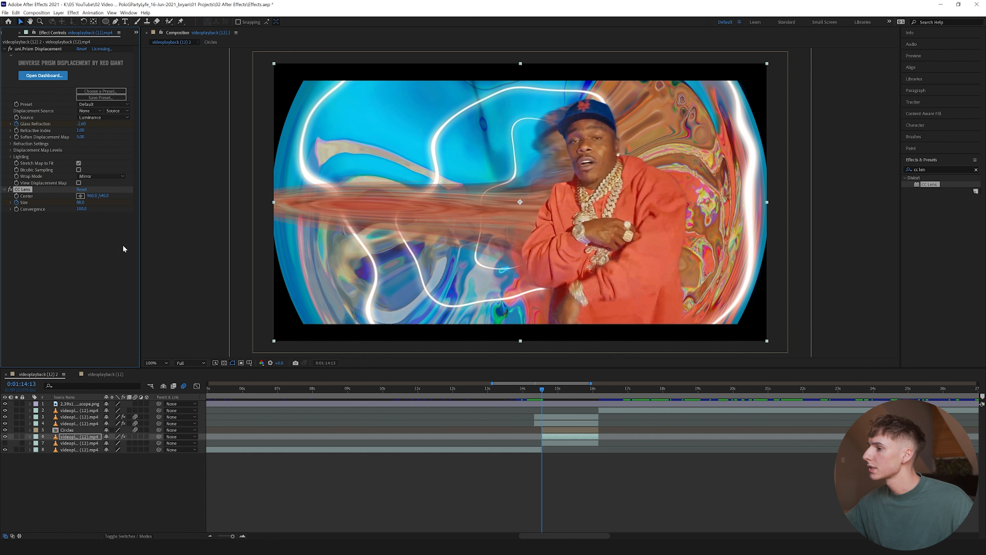
Step: Keyframe the CC Lens Size to 200 at 0:01:14:22 and 500 at 0:01:14:23
{"action": "left_click", "coordinate": [924, 62]}
{"action": "left_click", "coordinate": [950, 67], "text": "shift"}
{"action": "key", "text": "ctrl+z"}
{"action": "left_click", "coordinate": [950, 67], "text": "shift"}
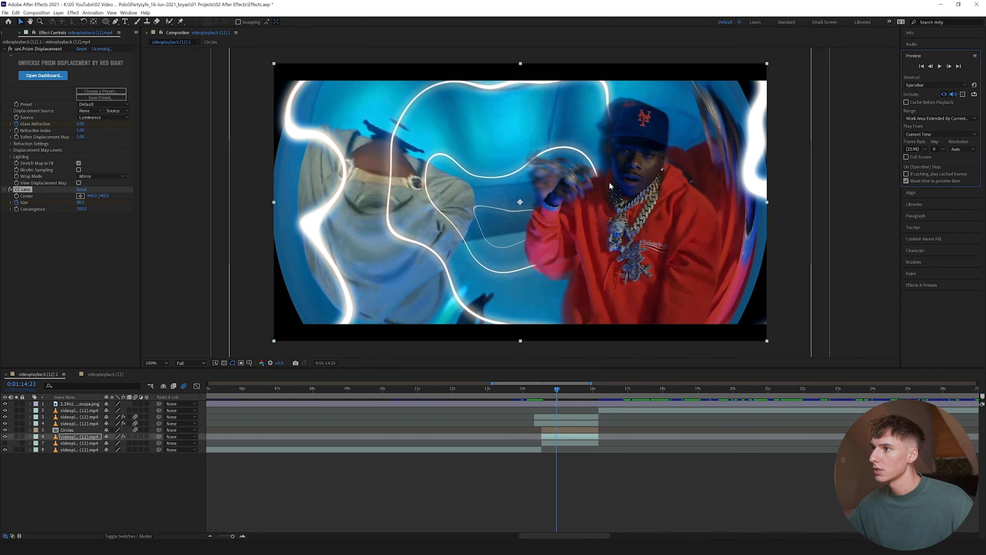
{"action": "left_click", "coordinate": [931, 66]}
{"action": "left_click_drag", "start_coordinate": [83, 205], "coordinate": [215, 201]}
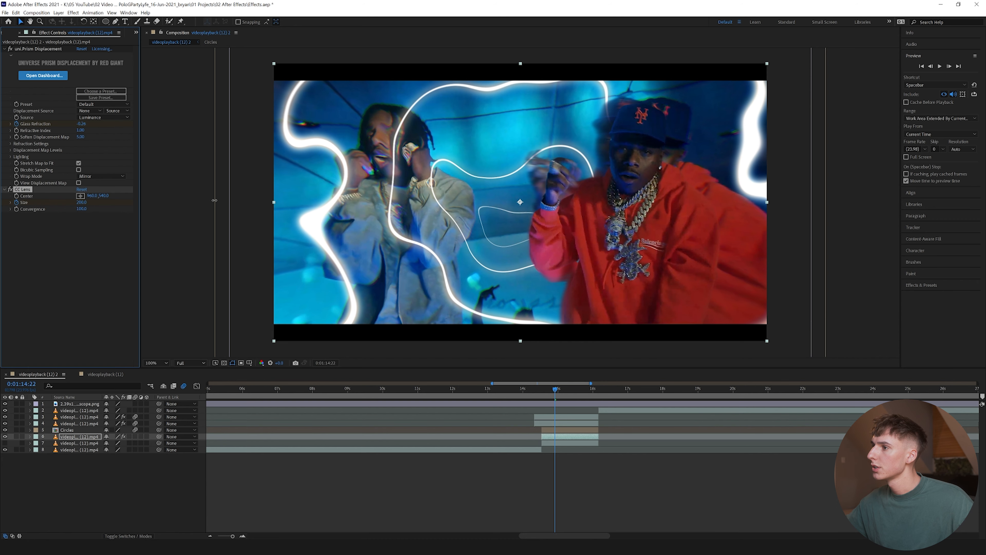
{"action": "left_click", "coordinate": [949, 66]}
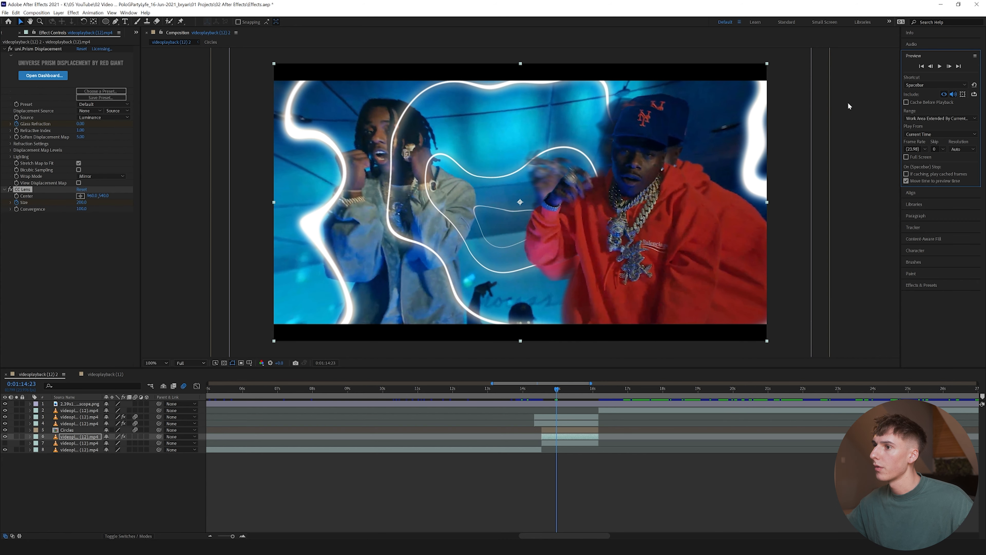
{"action": "left_click_drag", "start_coordinate": [770, 232], "coordinate": [909, 254]}
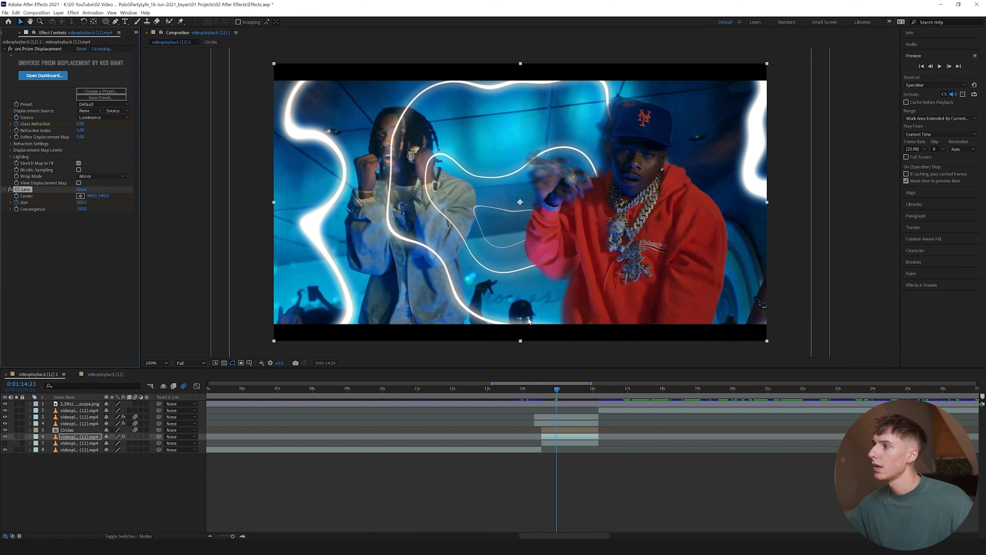
Step: Review the lens and prism distortion frame by frame back to 0:01:14:13, and preview the whole transition
{"action": "left_click", "coordinate": [931, 66]}
{"action": "left_click", "coordinate": [931, 66]}
{"action": "left_click", "coordinate": [932, 66]}
{"action": "left_click", "coordinate": [931, 66]}
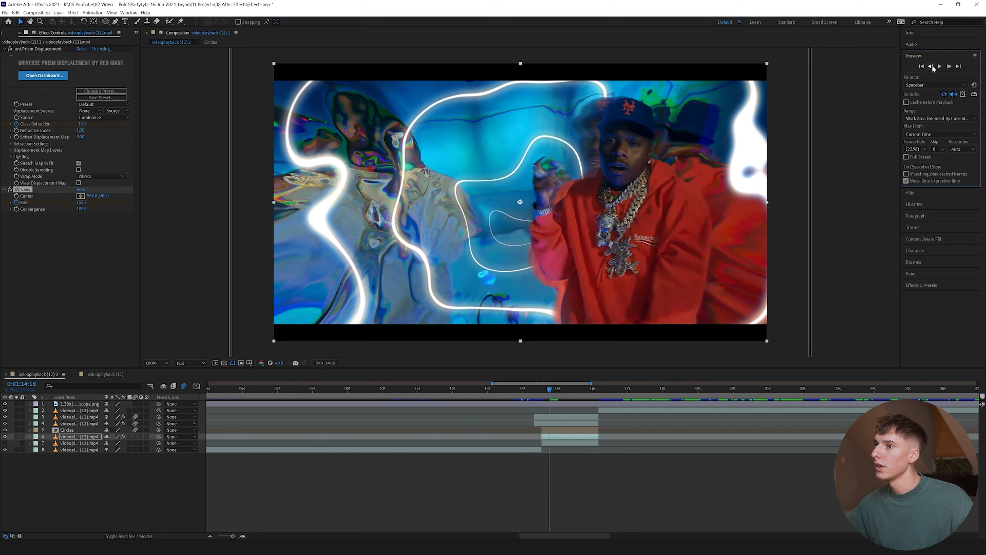
{"action": "left_click", "coordinate": [931, 66]}
{"action": "left_click", "coordinate": [931, 66]}
{"action": "left_click", "coordinate": [931, 66]}
{"action": "left_click", "coordinate": [931, 66]}
{"action": "left_click", "coordinate": [931, 66]}
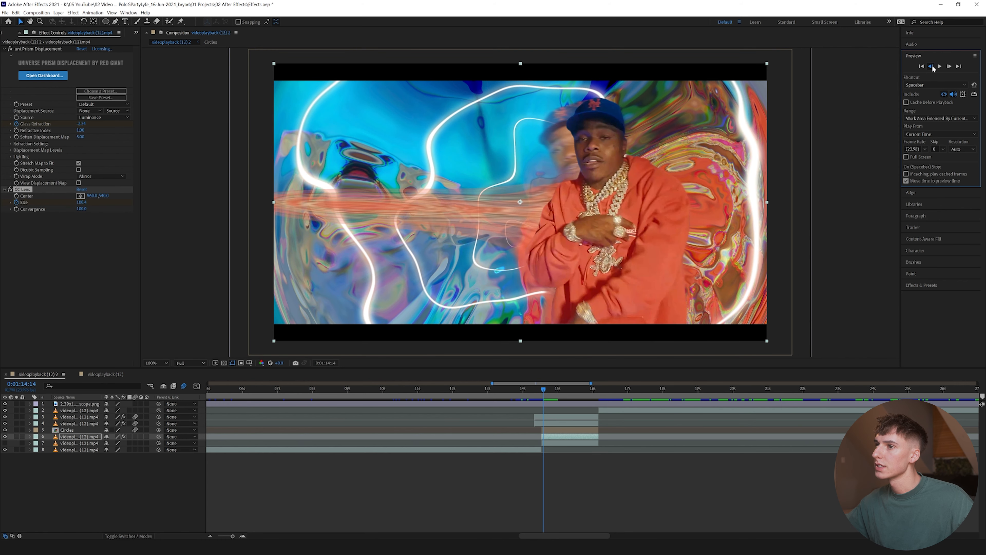
{"action": "left_click", "coordinate": [931, 66]}
{"action": "left_click_drag", "start_coordinate": [539, 391], "coordinate": [558, 389]}
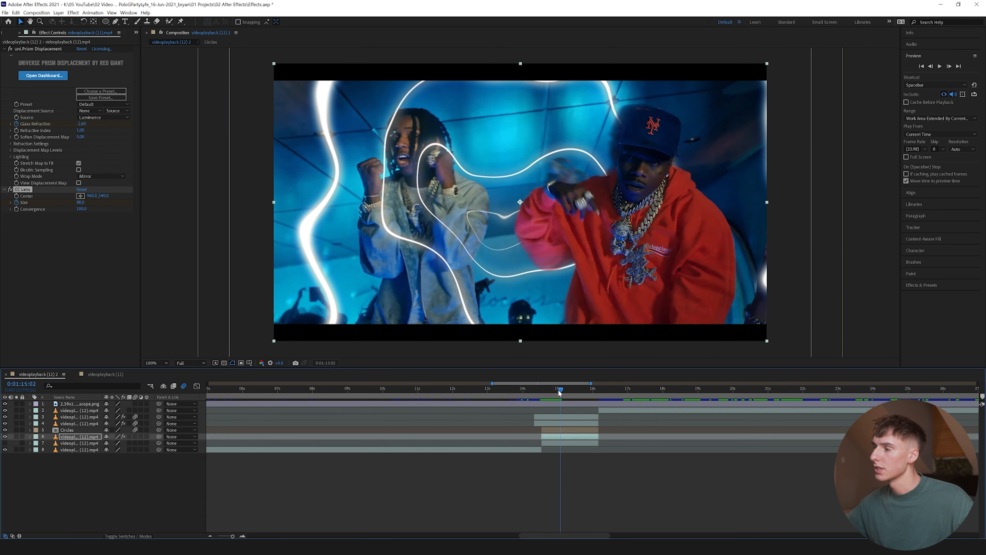
{"action": "left_click_drag", "start_coordinate": [558, 390], "coordinate": [529, 390]}
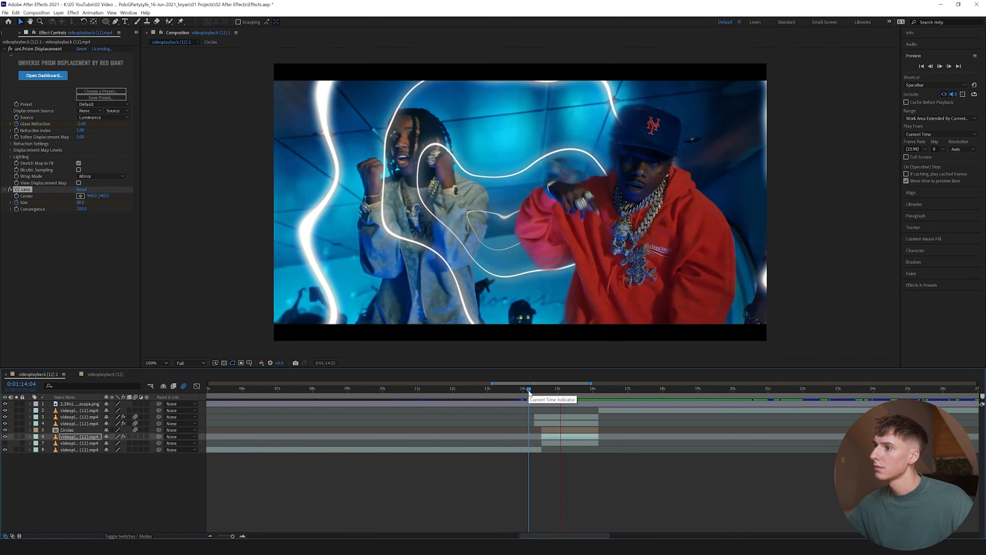
Step: Reveal the background layer's CC Lens Size keyframes and apply Easy Ease to them
{"action": "left_click_drag", "start_coordinate": [529, 392], "coordinate": [542, 394]}
{"action": "left_click", "coordinate": [29, 437]}
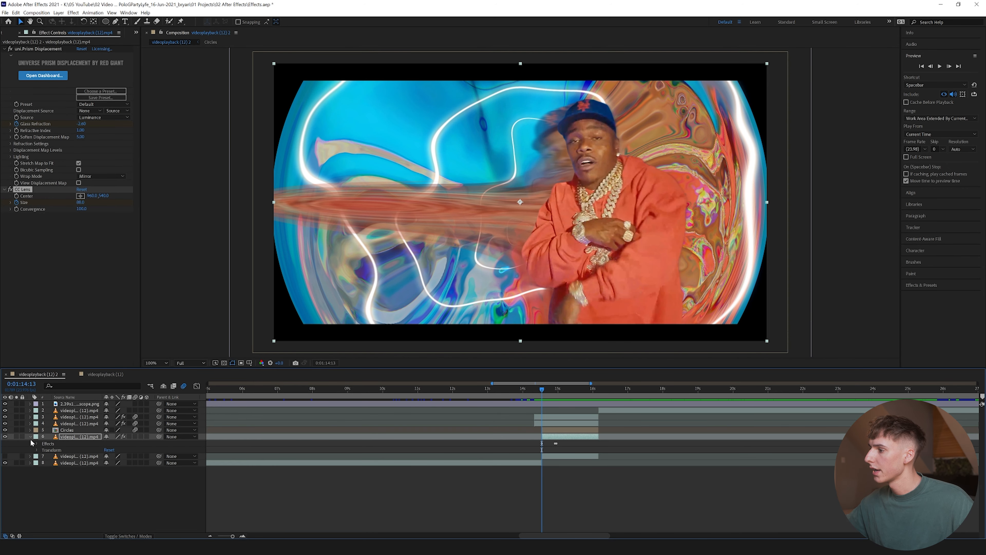
{"action": "left_click", "coordinate": [37, 443]}
{"action": "left_click", "coordinate": [43, 456]}
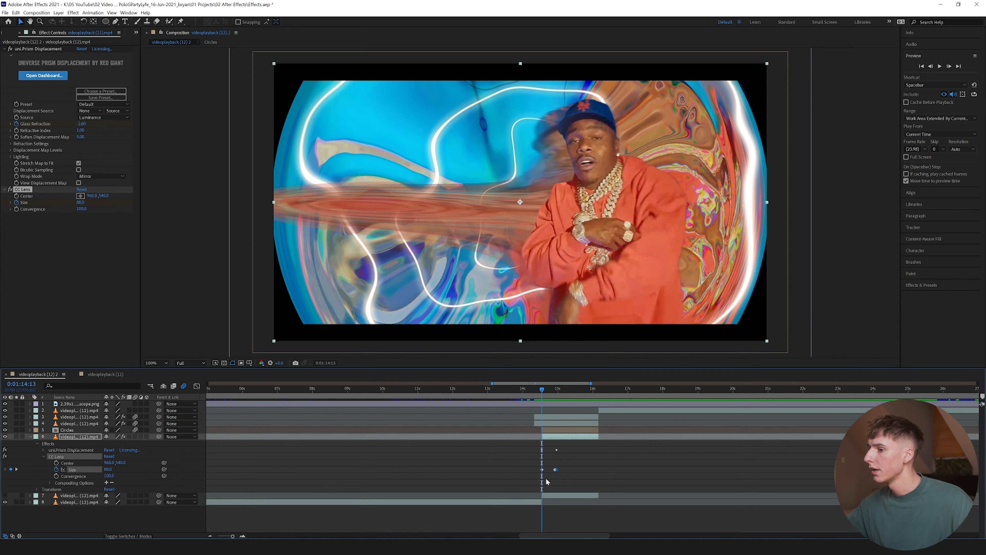
{"action": "left_click", "coordinate": [534, 457]}
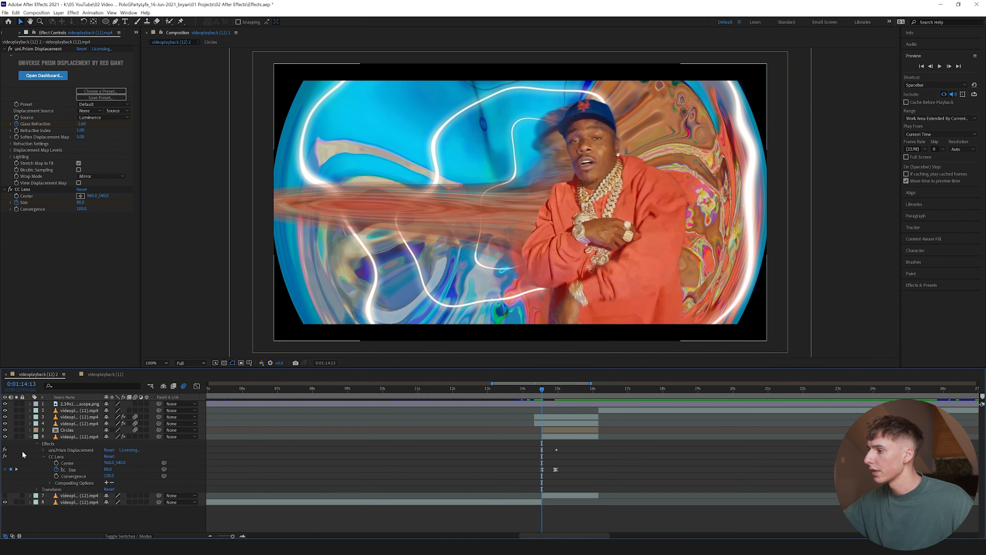
Step: Apply Easy Ease to the background layer's Prism Displacement Glass Refraction keyframes and check their curve in the graph editor
{"action": "left_click", "coordinate": [43, 450]}
{"action": "left_click_drag", "start_coordinate": [574, 458], "coordinate": [529, 473]}
{"action": "left_click", "coordinate": [197, 386]}
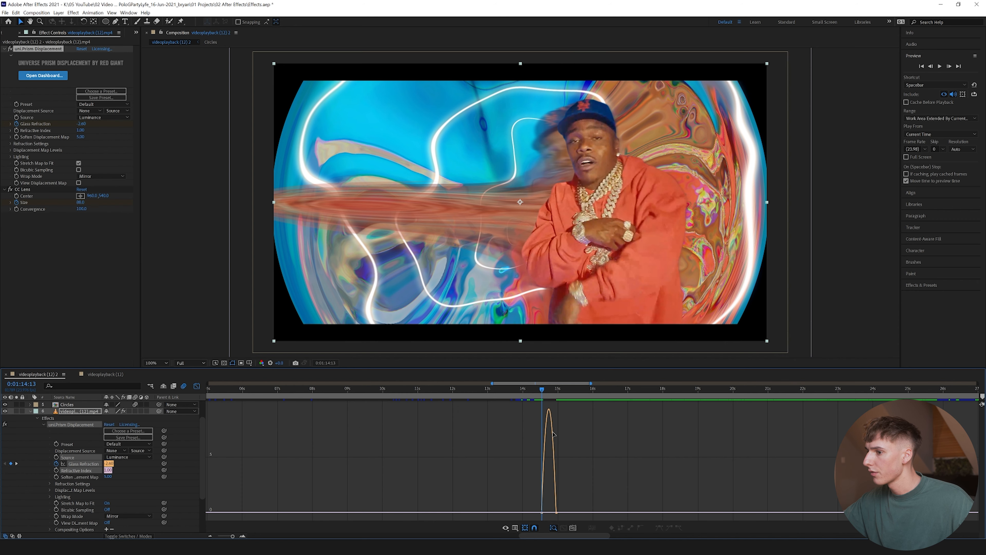
{"action": "left_click", "coordinate": [197, 386]}
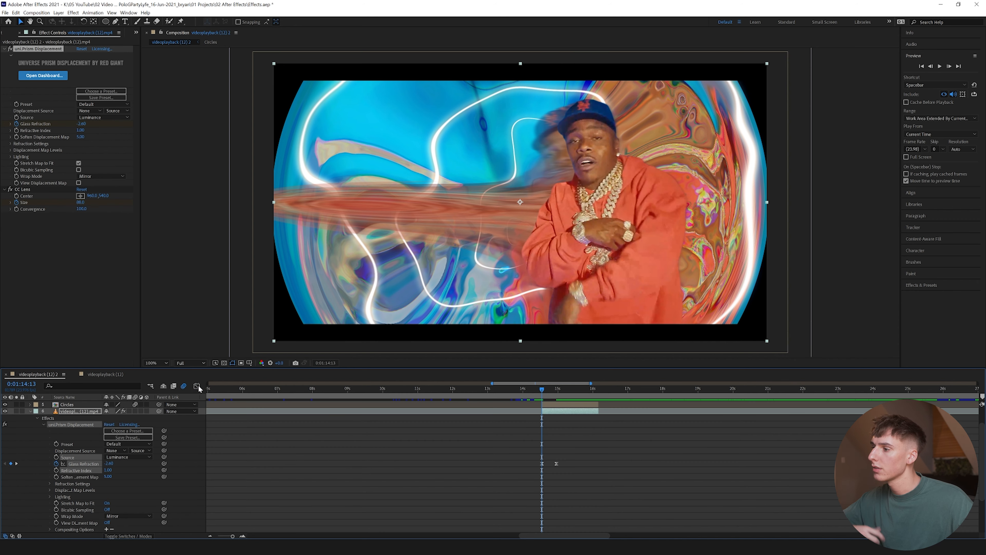
{"action": "left_click", "coordinate": [31, 412]}
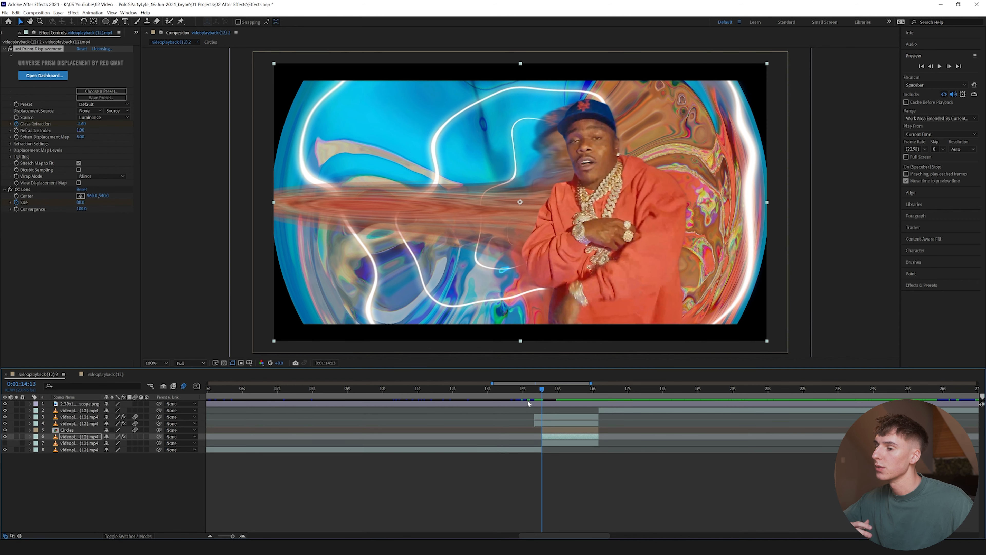
Step: Preview the eased lens and prism transition from 0:01:14:05
{"action": "left_click", "coordinate": [532, 390]}
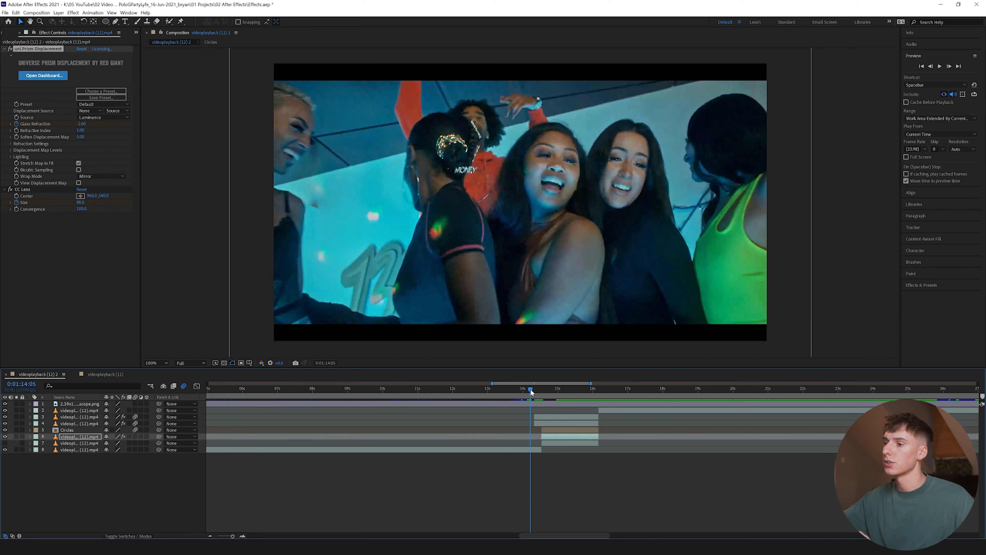
{"action": "key", "text": "space"}
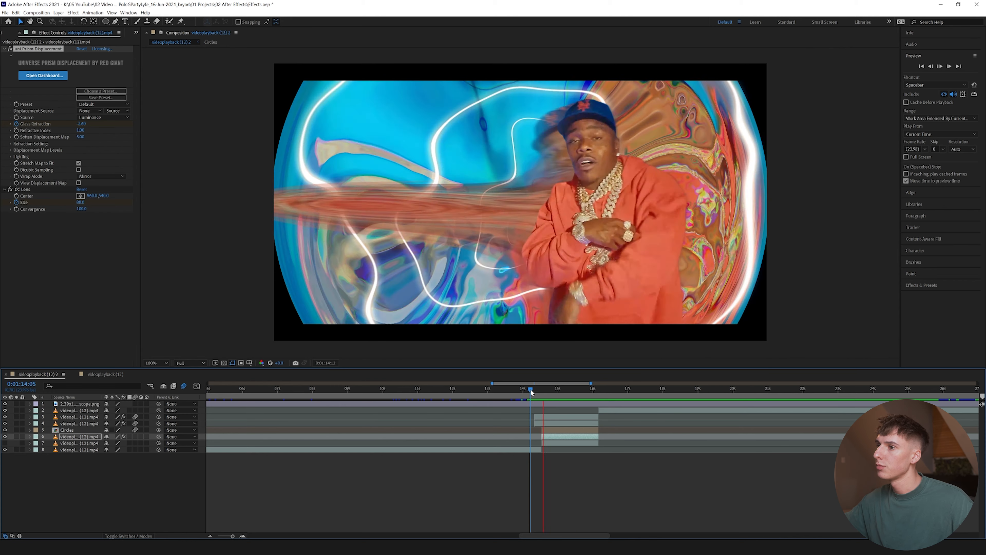
{"action": "key", "text": "space"}
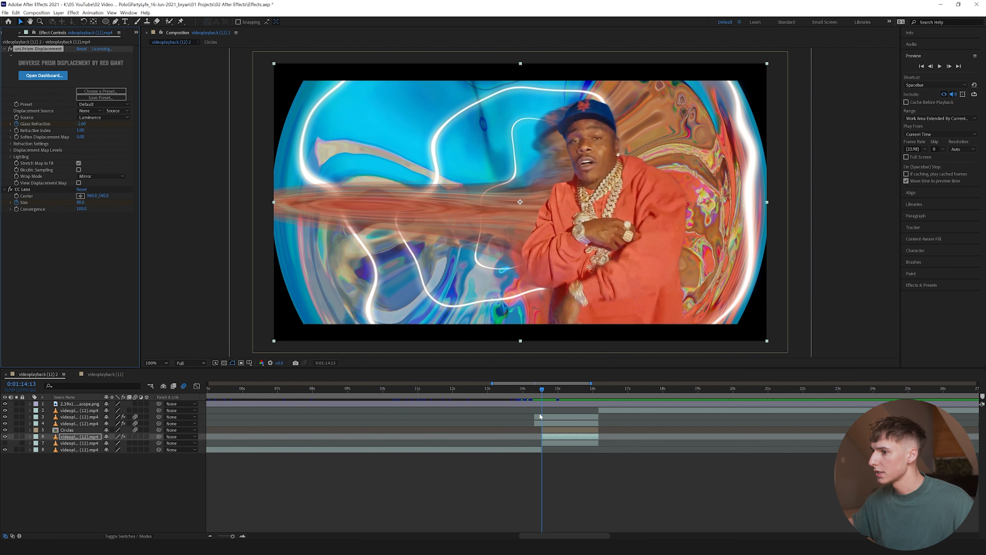
Step: Copy the keyframed Prism Displacement effect from the background layer onto the Circles layer at 0:01:14:13 and preview it from 0:01:14:07
{"action": "left_click", "coordinate": [545, 430]}
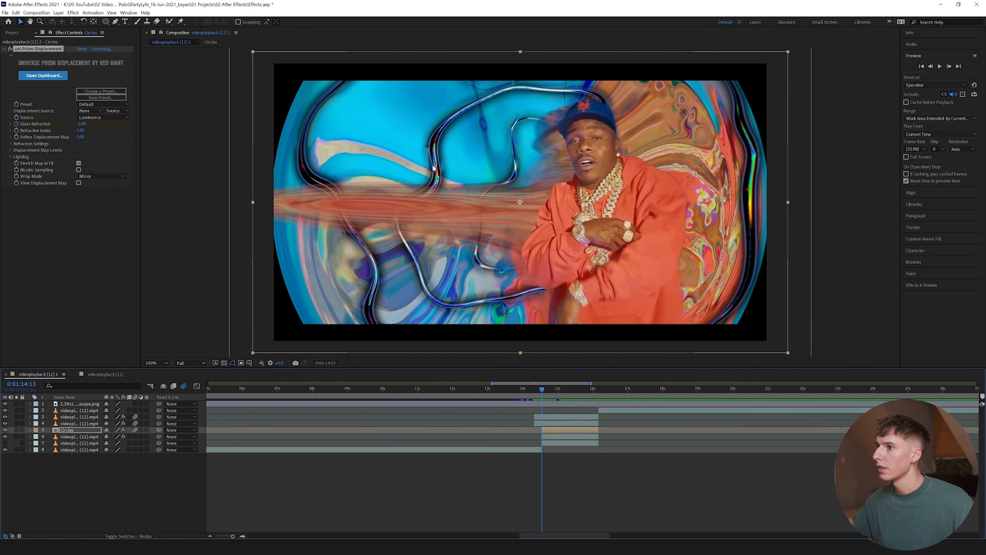
{"action": "left_click_drag", "start_coordinate": [542, 390], "coordinate": [533, 390]}
{"action": "key", "text": "space"}
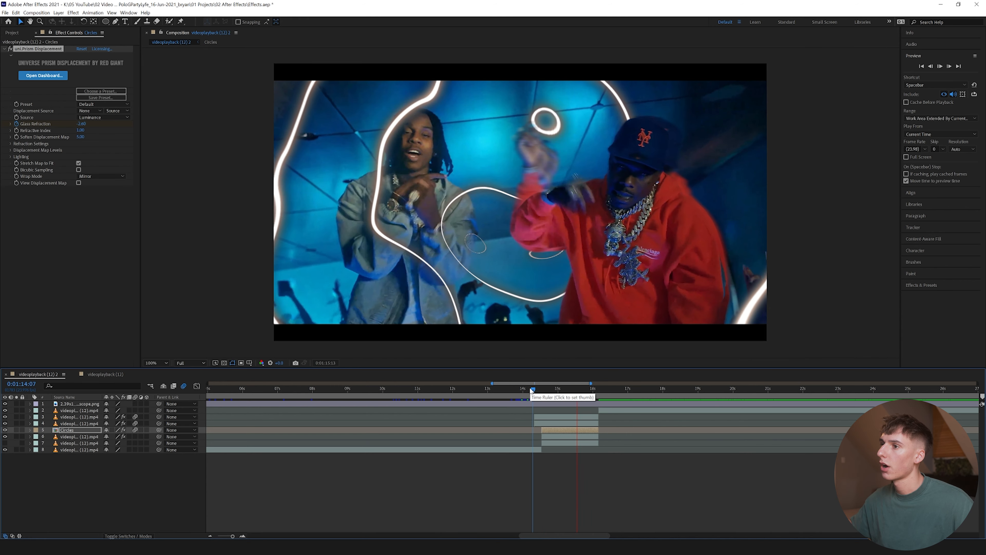
Step: Try removing the Glass Refraction animation from the Circles layer at 0:01:14:19 and preview the constant distortion
{"action": "left_click", "coordinate": [531, 389]}
{"action": "left_click_drag", "start_coordinate": [531, 390], "coordinate": [550, 393]}
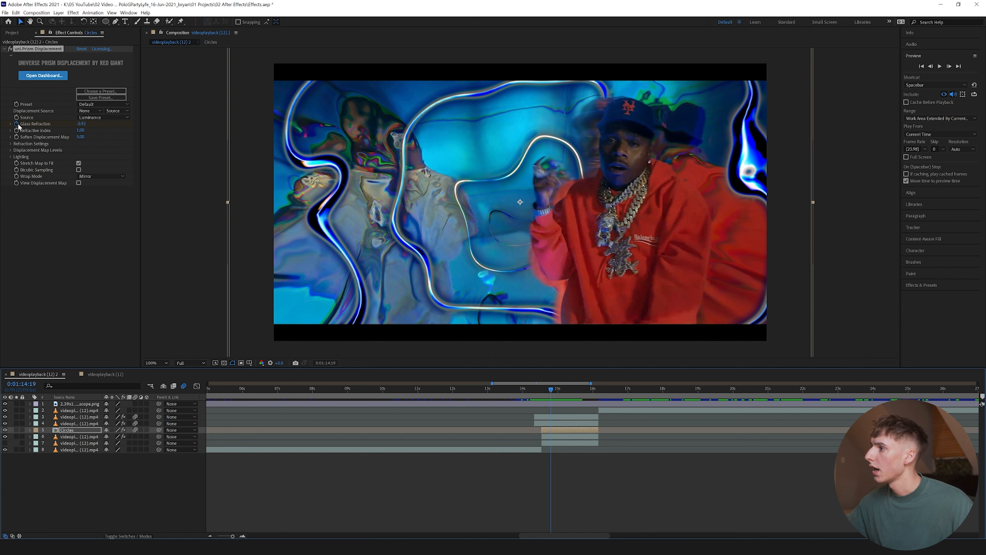
{"action": "key", "text": "space"}
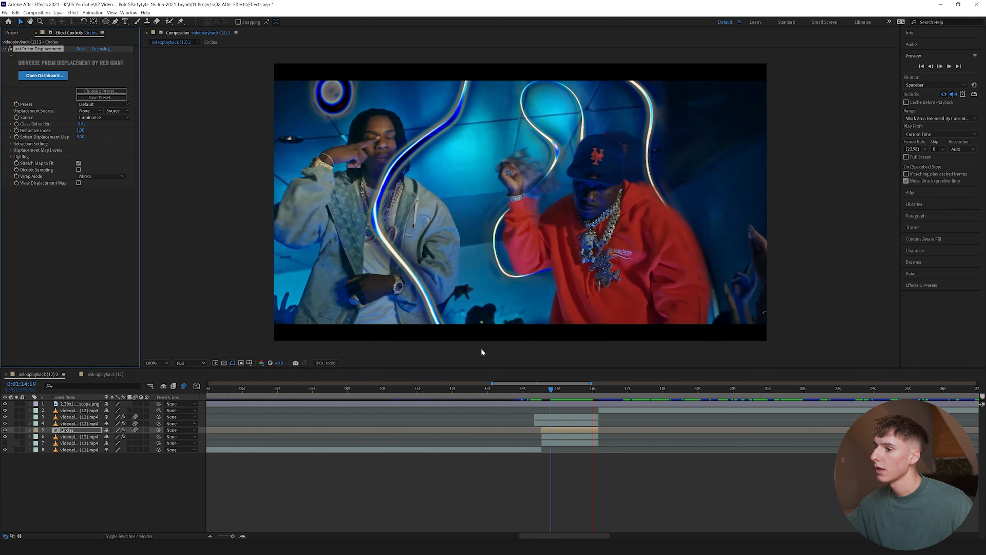
{"action": "key", "text": "space"}
Step: Try the Lighten, Overlay and Divide blending modes on the Circles layer, return it to Normal, and try adjusting its Refractive Index
{"action": "left_click", "coordinate": [119, 516]}
{"action": "key", "text": "F4"}
{"action": "key", "text": "F4"}
{"action": "key", "text": "F4"}
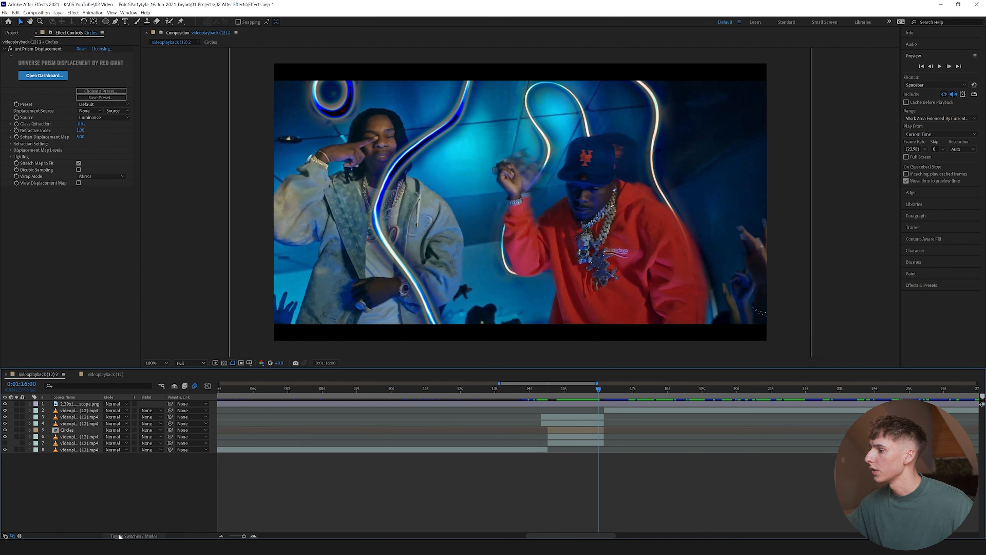
{"action": "left_click", "coordinate": [113, 429]}
{"action": "left_click", "coordinate": [121, 199]}
{"action": "left_click", "coordinate": [113, 430]}
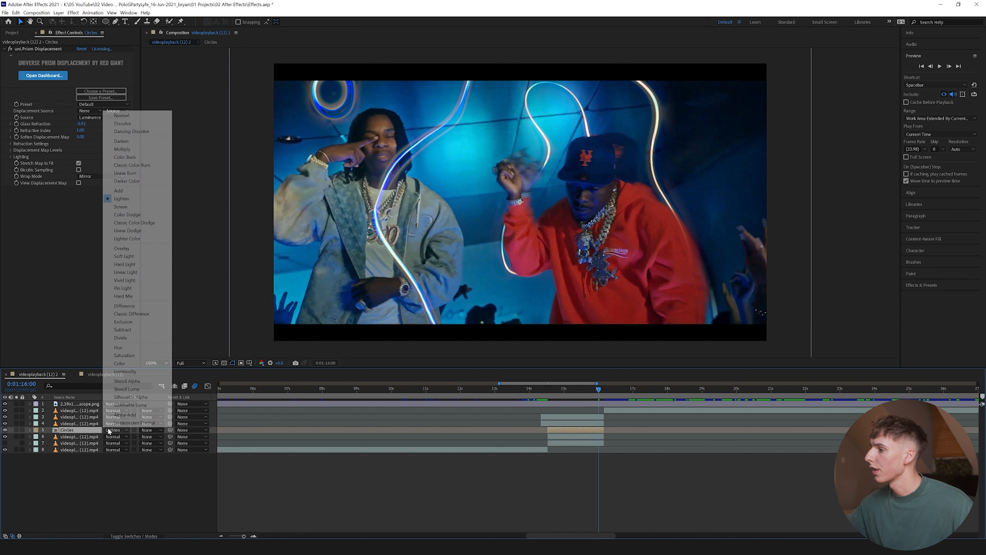
{"action": "left_click", "coordinate": [127, 249]}
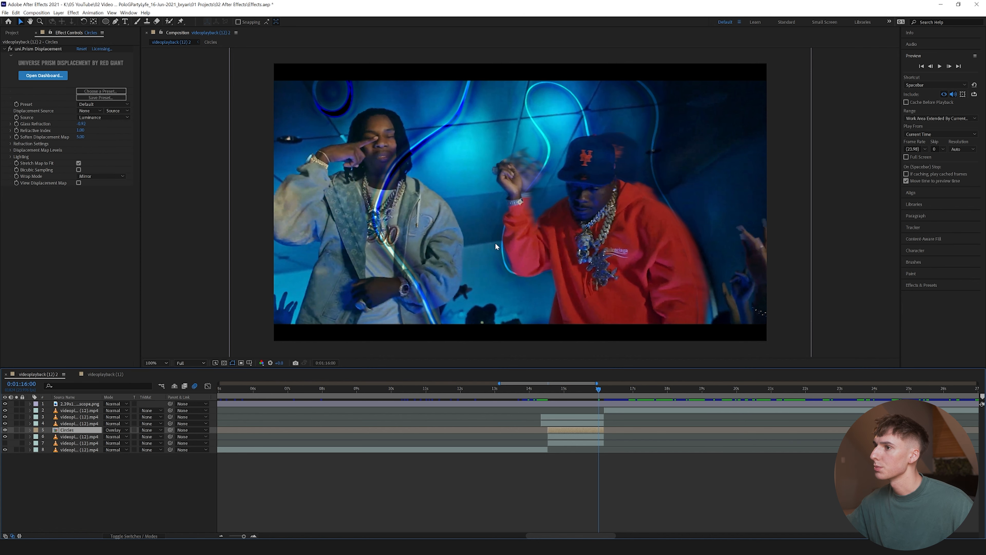
{"action": "left_click", "coordinate": [115, 429]}
{"action": "left_click", "coordinate": [120, 338]}
{"action": "left_click", "coordinate": [115, 430]}
{"action": "left_click", "coordinate": [122, 115]}
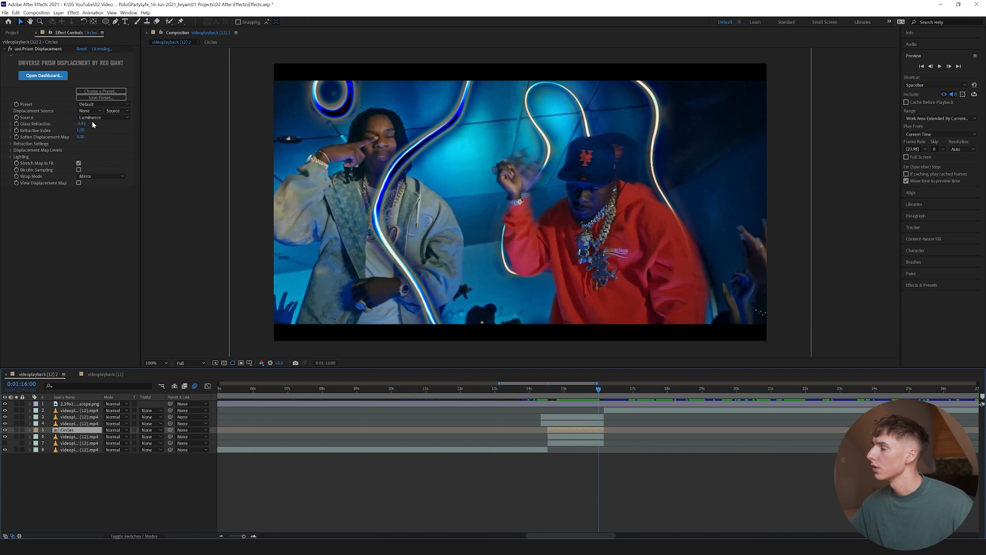
{"action": "left_click_drag", "start_coordinate": [80, 130], "coordinate": [93, 131]}
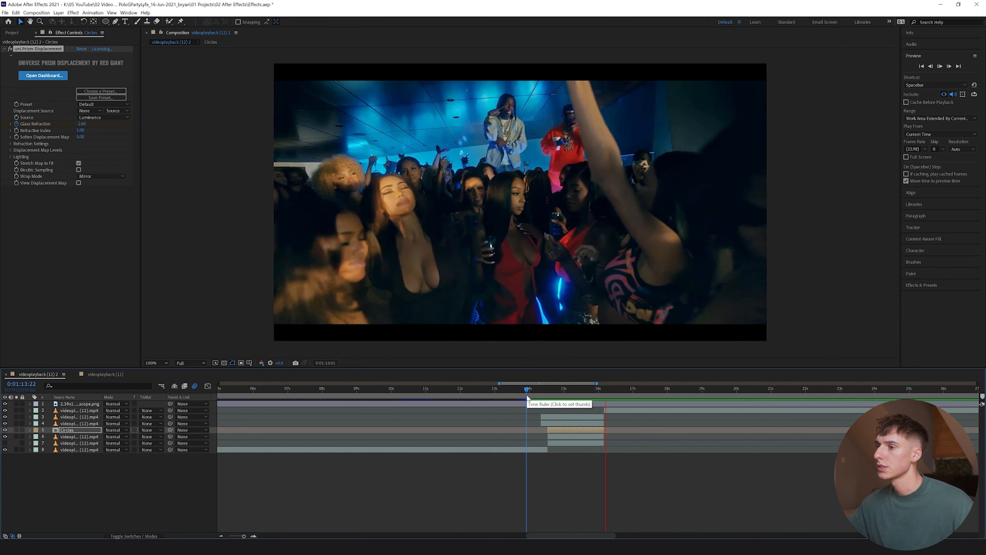
Step: Scrub through the transition around 0:01:14:19 to review the animated prism distortion on the circles and background
{"action": "left_click_drag", "start_coordinate": [527, 393], "coordinate": [556, 393]}
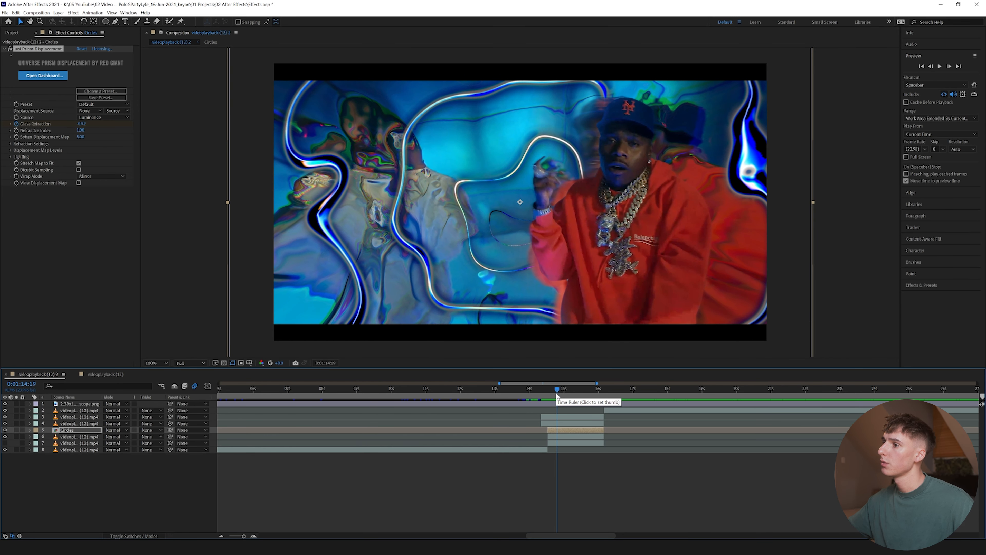
{"action": "left_click_drag", "start_coordinate": [613, 395], "coordinate": [558, 390]}
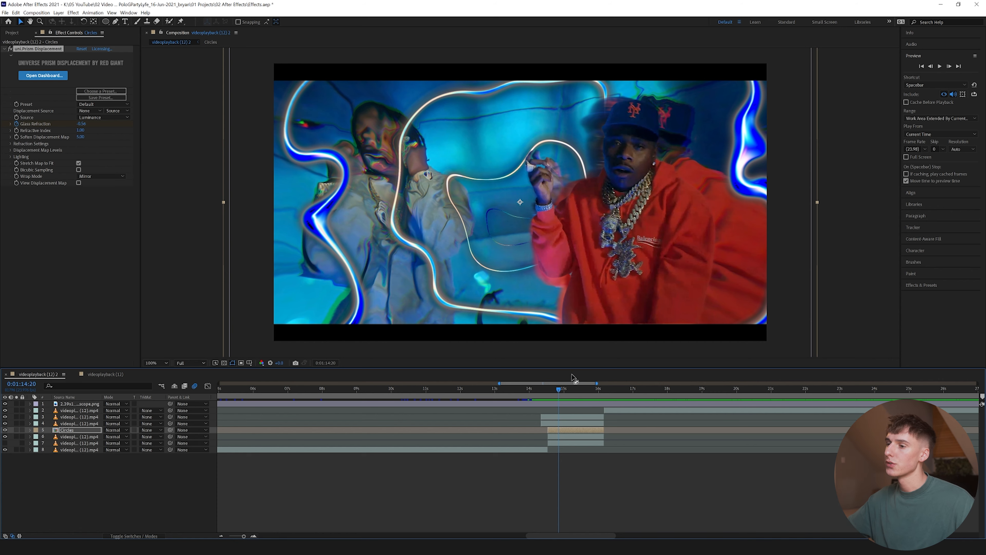
{"action": "left_click_drag", "start_coordinate": [549, 396], "coordinate": [527, 395]}
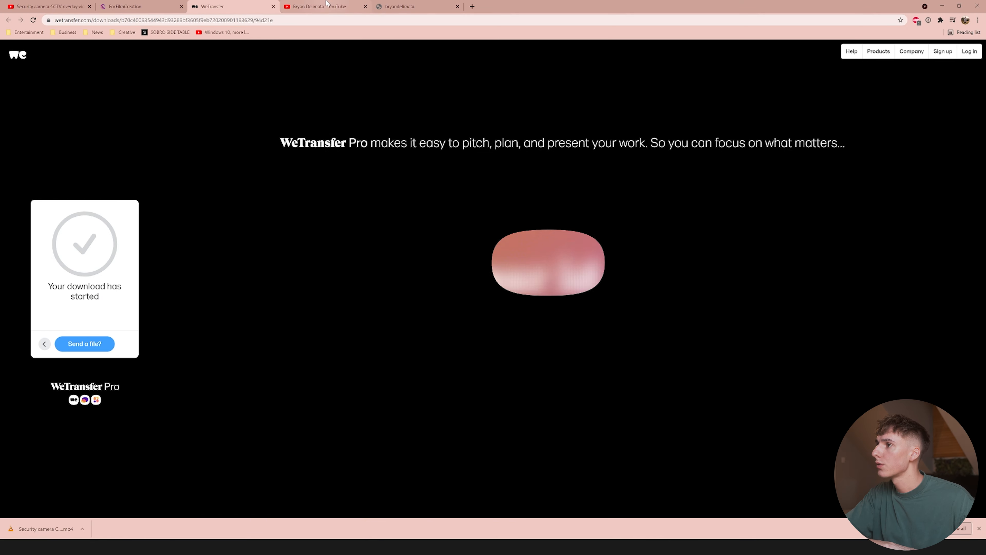
Step: Switch to the preset shop website in the browser and view a sample video of the Ultimate Texture Bundle
{"action": "left_click", "coordinate": [400, 6]}
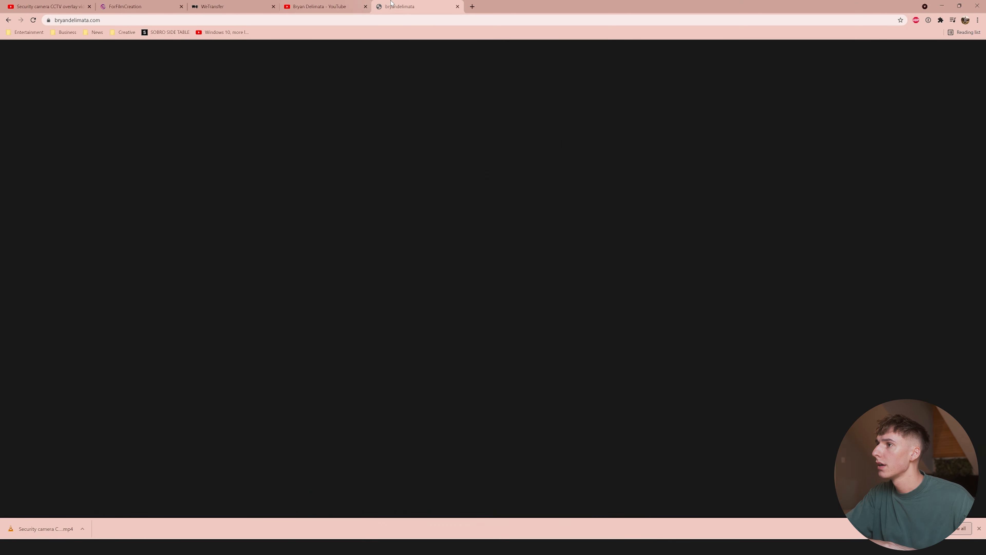
{"action": "scroll", "coordinate": [447, 298], "scroll_direction": "down", "scroll_amount": 2}
{"action": "left_click", "coordinate": [417, 249]}
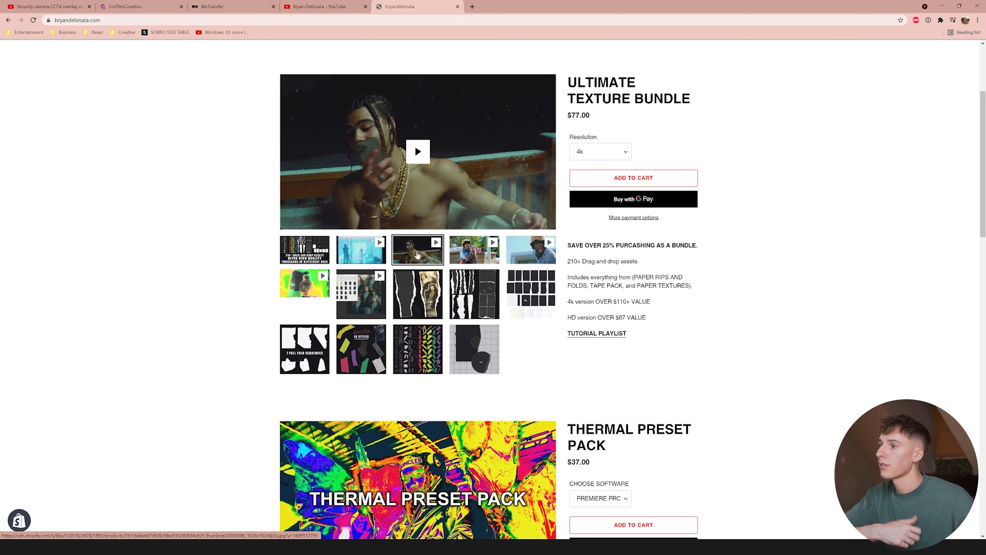
{"action": "scroll", "coordinate": [473, 248], "scroll_direction": "down", "scroll_amount": 2}
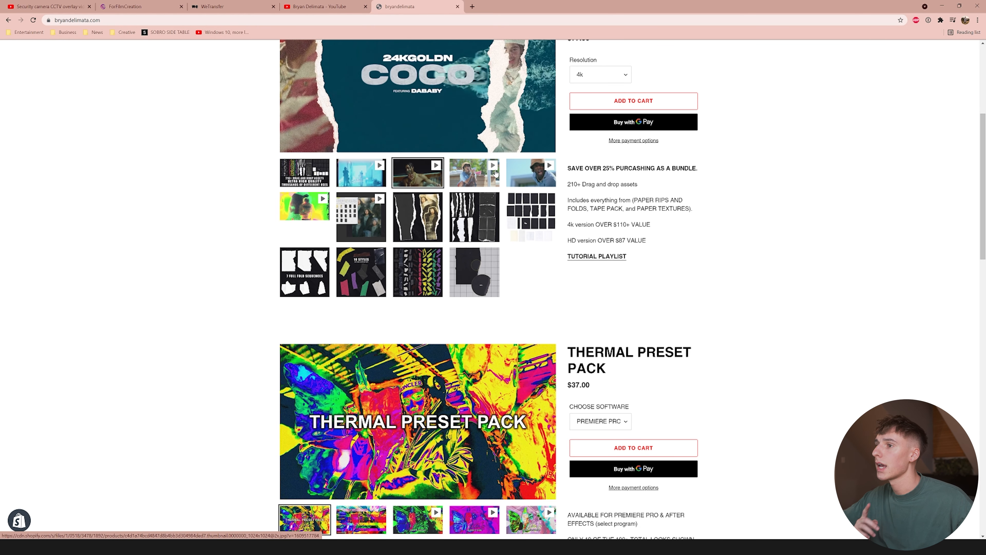
Step: View the Thermal Preset Pack's looks chart and its Bubble Gum and Dark Thermal previews
{"action": "scroll", "coordinate": [495, 173], "scroll_direction": "down", "scroll_amount": 9}
{"action": "left_click", "coordinate": [361, 173]}
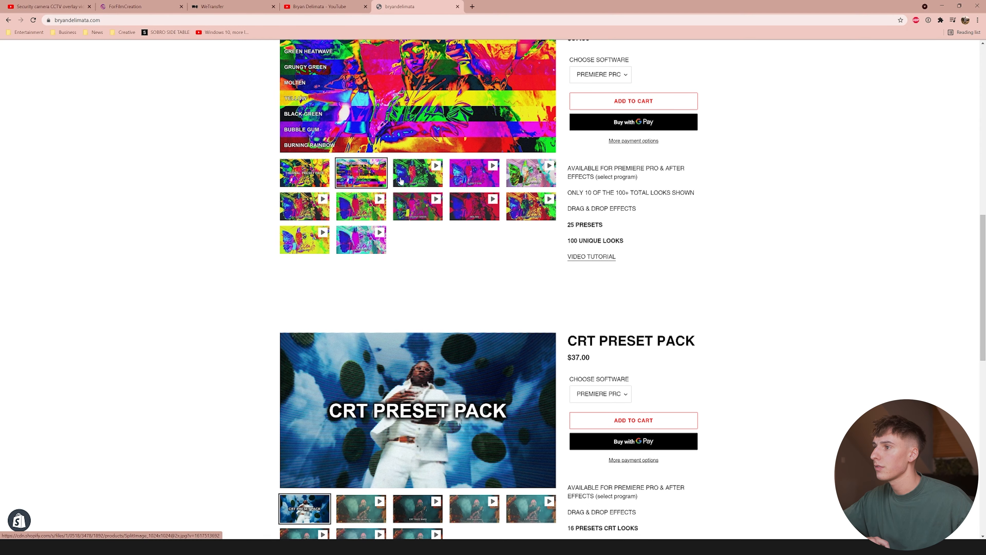
{"action": "scroll", "coordinate": [401, 180], "scroll_direction": "up", "scroll_amount": 2}
{"action": "left_click", "coordinate": [475, 249]}
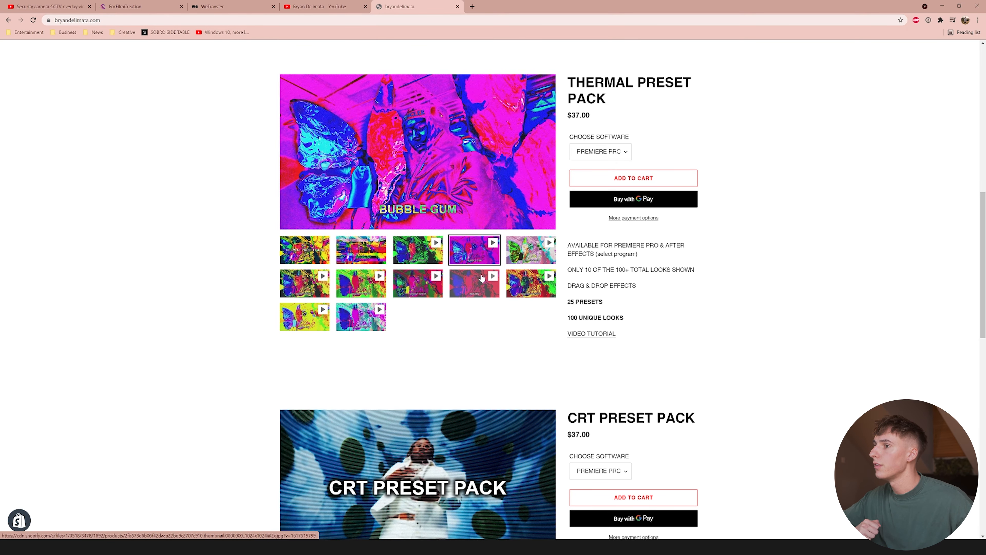
{"action": "left_click", "coordinate": [307, 284]}
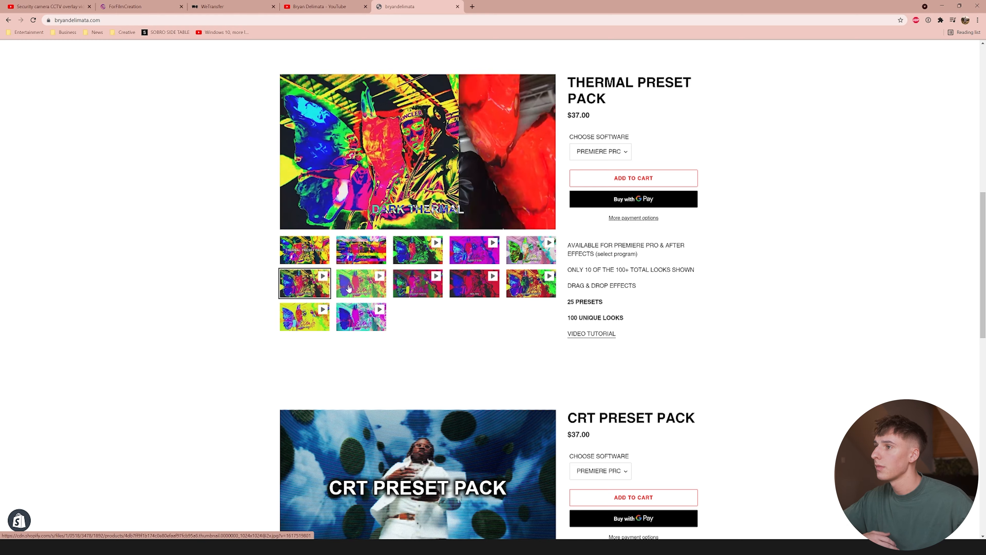
Step: View the CRT checkered and CRT pixelated previews of the CRT Preset Pack
{"action": "scroll", "coordinate": [349, 288], "scroll_direction": "down", "scroll_amount": 6}
{"action": "left_click", "coordinate": [481, 352]}
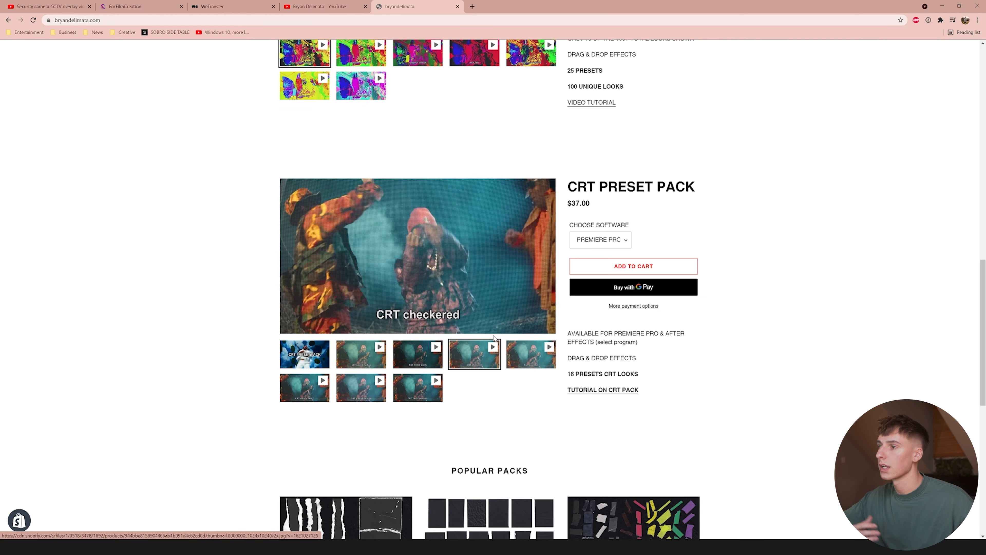
{"action": "left_click", "coordinate": [522, 361]}
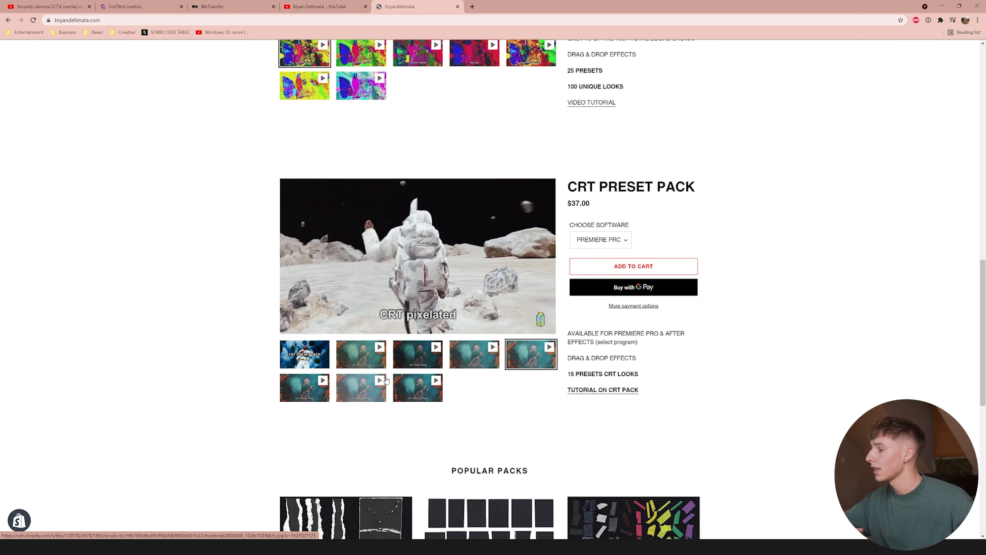